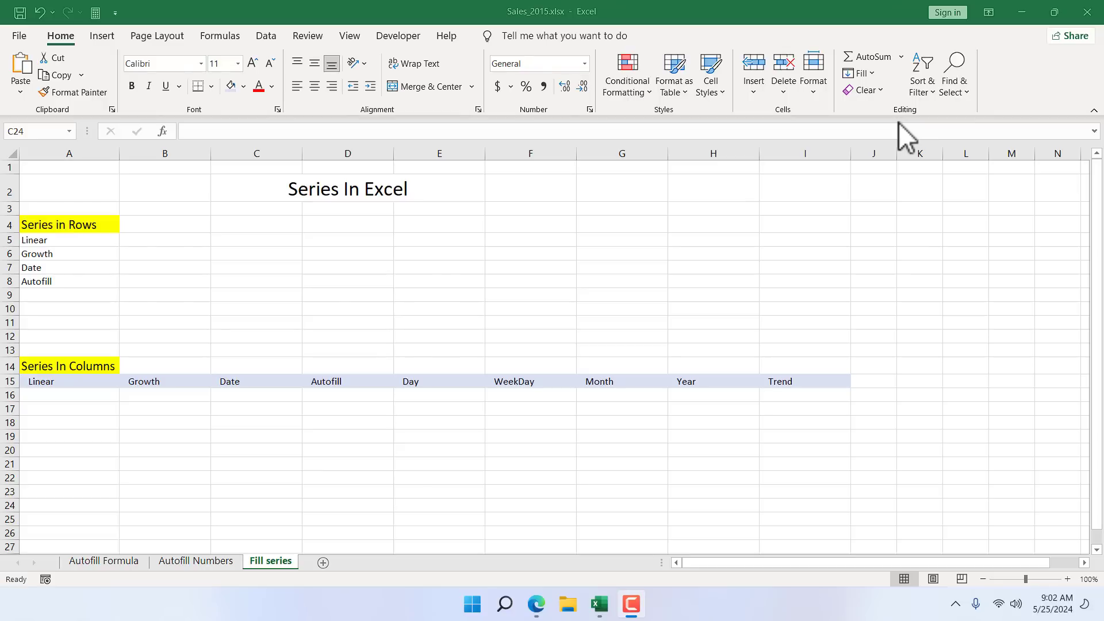
Step: Try the Series dialog from the Fill menu and via Alt+E+I+S, closing it unchanged
click(872, 73)
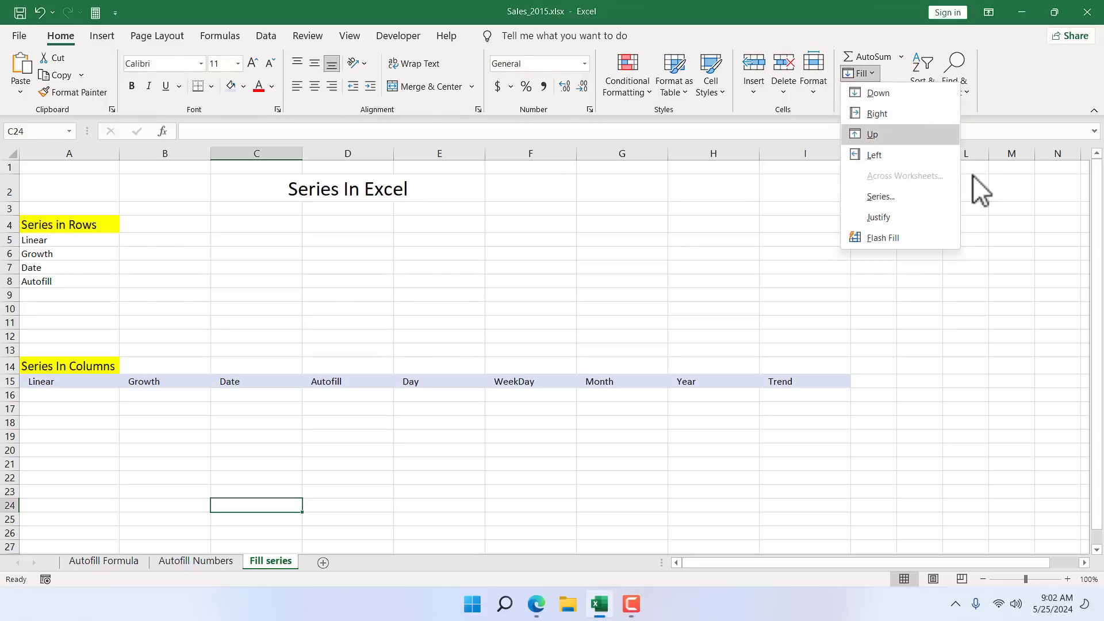
click(896, 202)
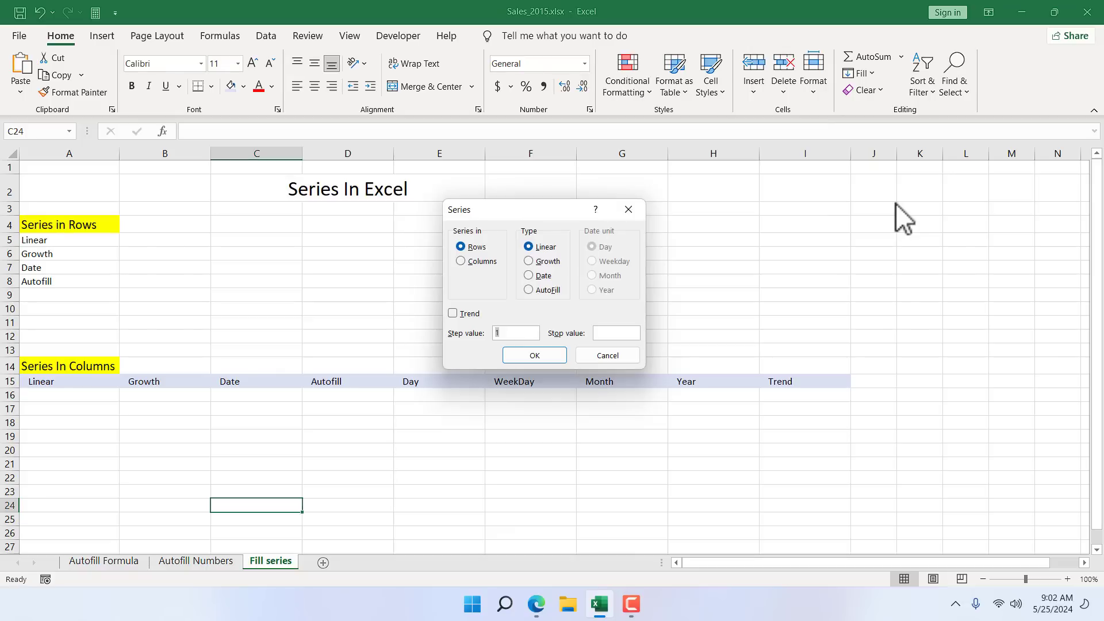
click(630, 209)
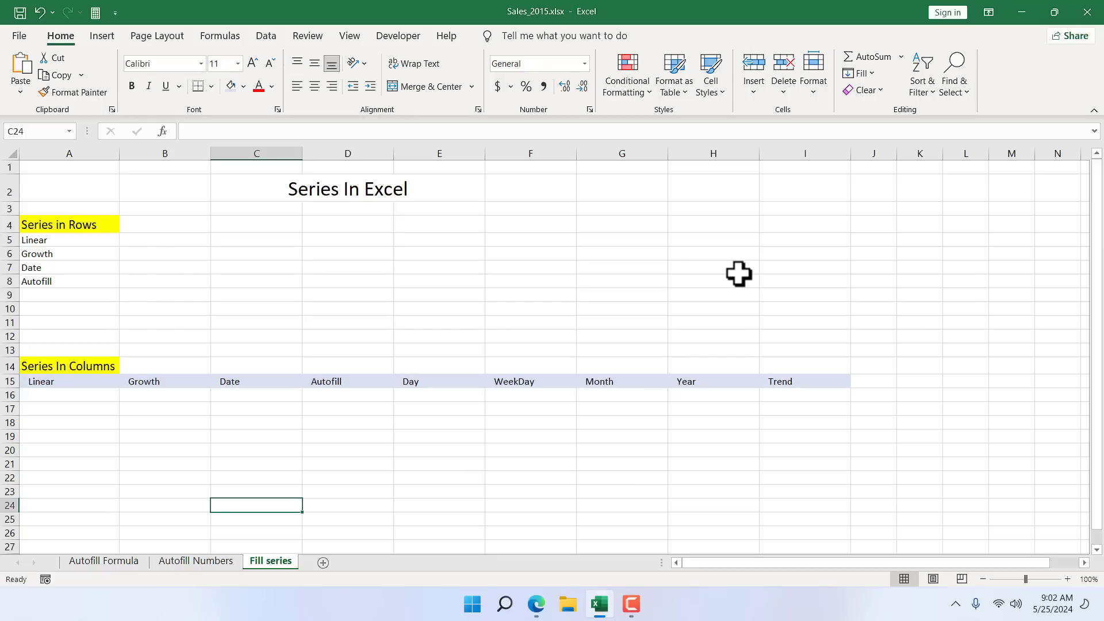
key(alt)
key(e)
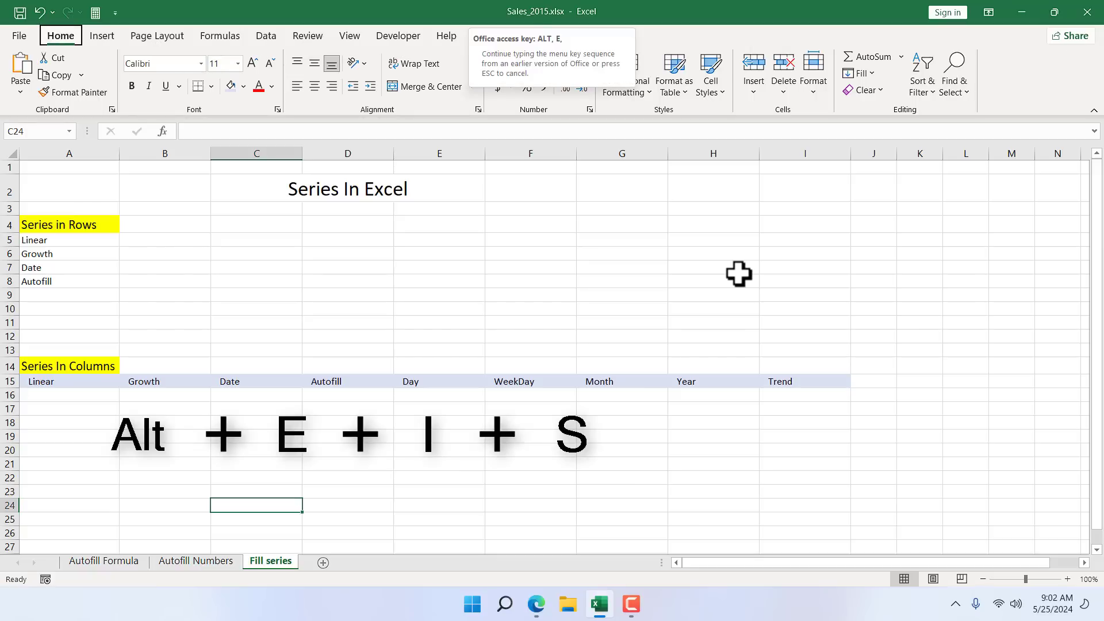
key(i)
key(s)
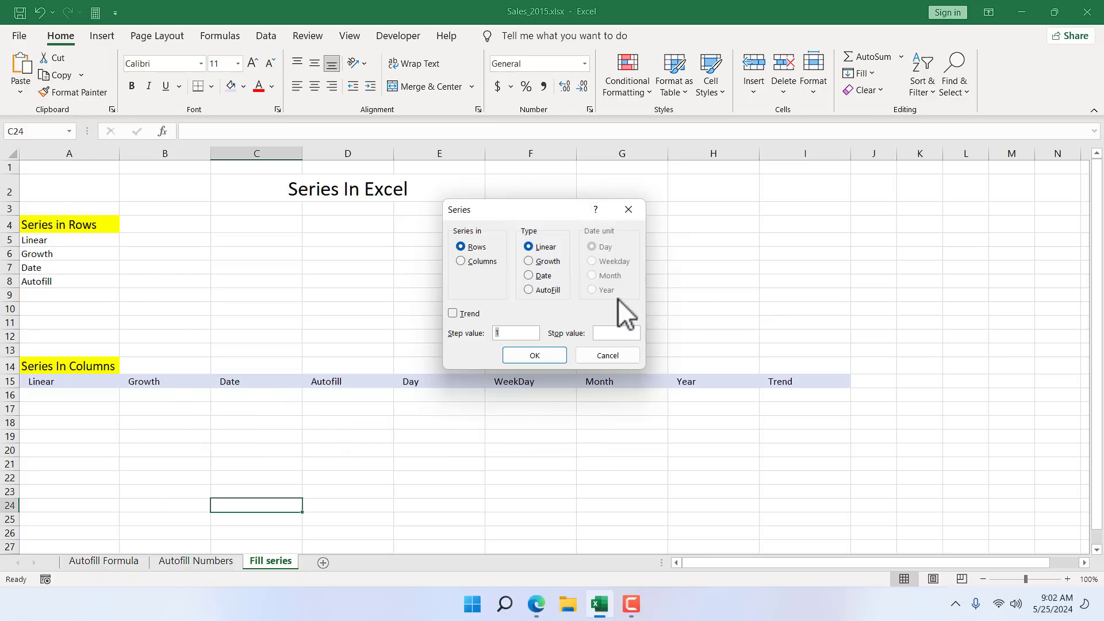
key(Escape)
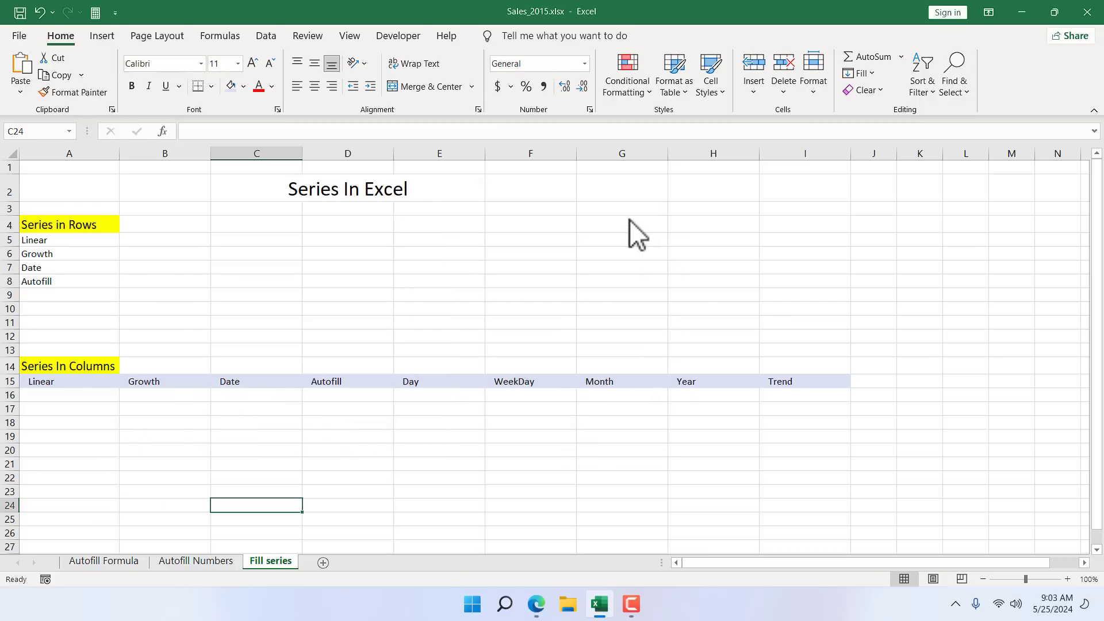
Step: Open the Series dialog with the Alt+H, F, I, S ribbon shortcut and close it unchanged
key(alt+h)
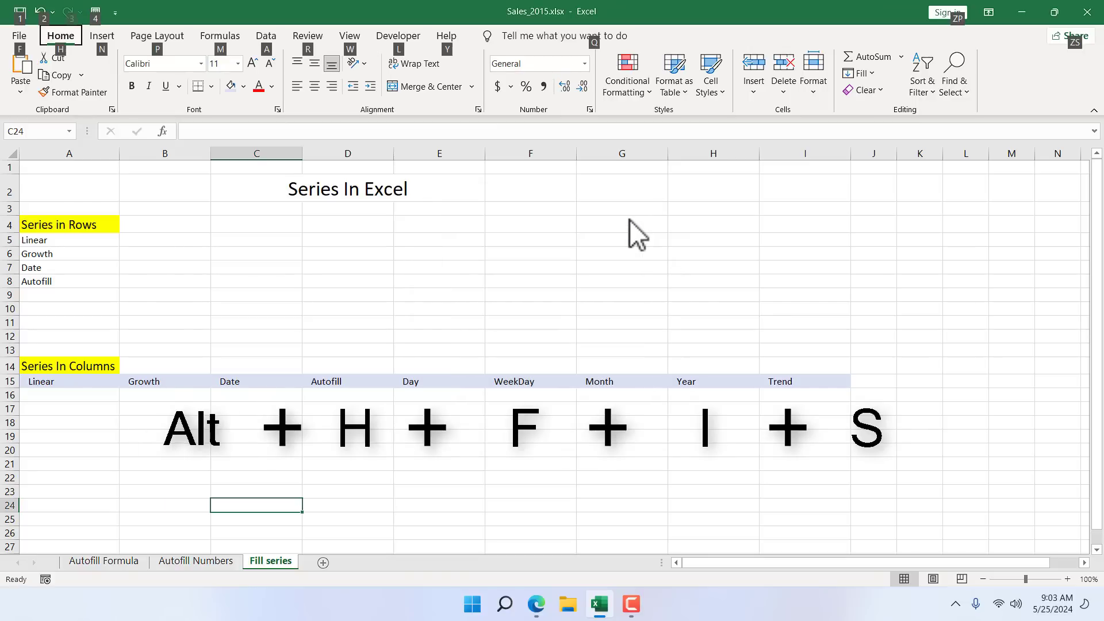
key(f)
key(i)
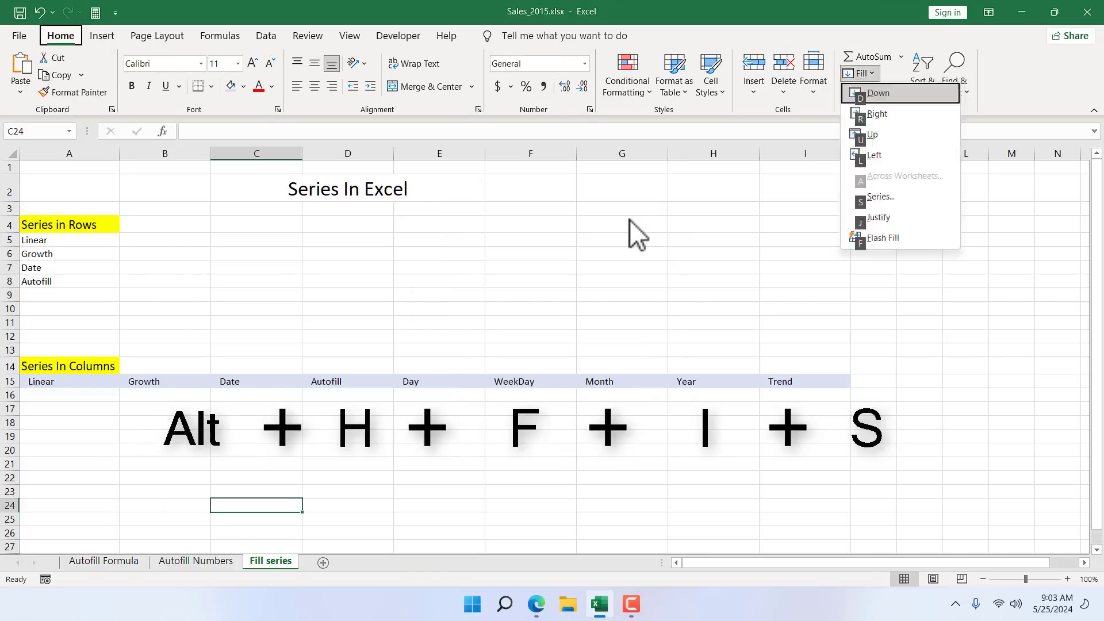
key(s)
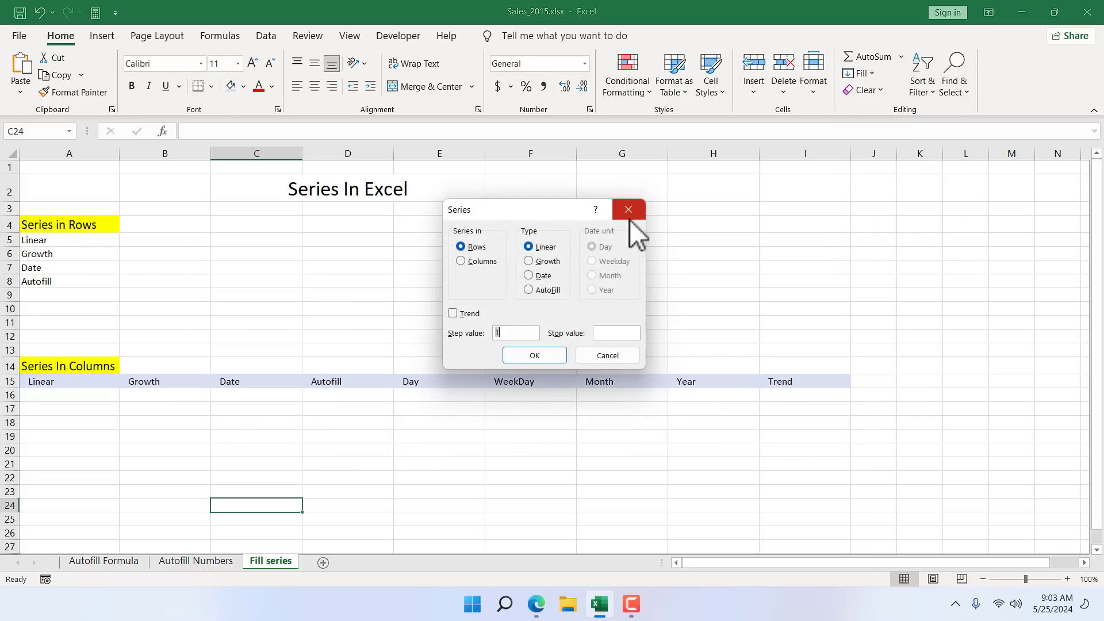
click(629, 210)
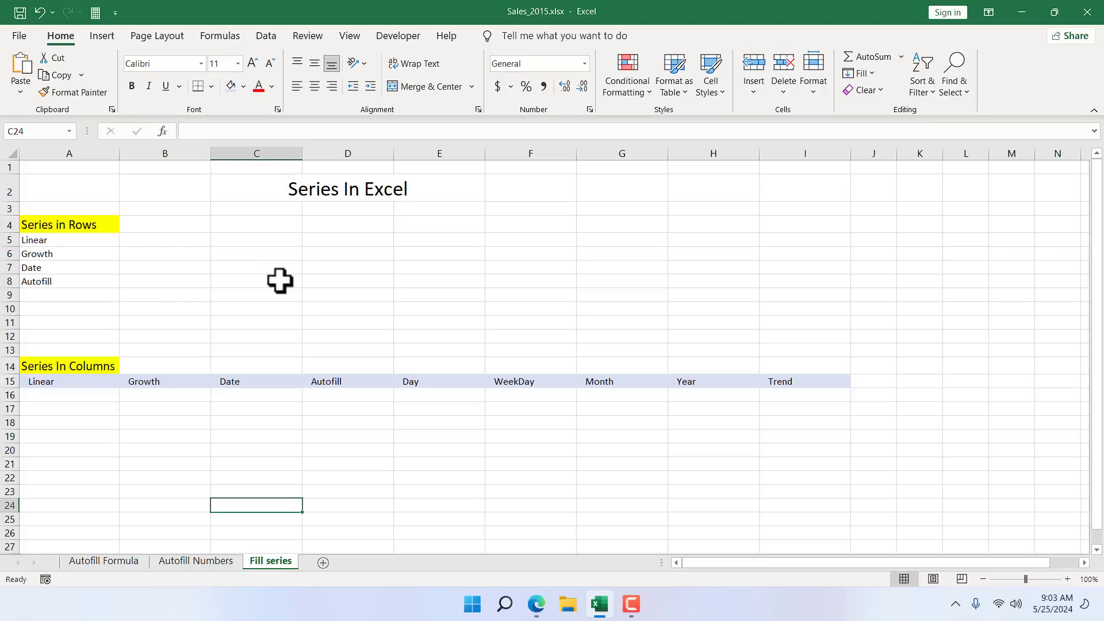
Step: Enter the starting value 1 in cell B5 of the Linear row
click(55, 238)
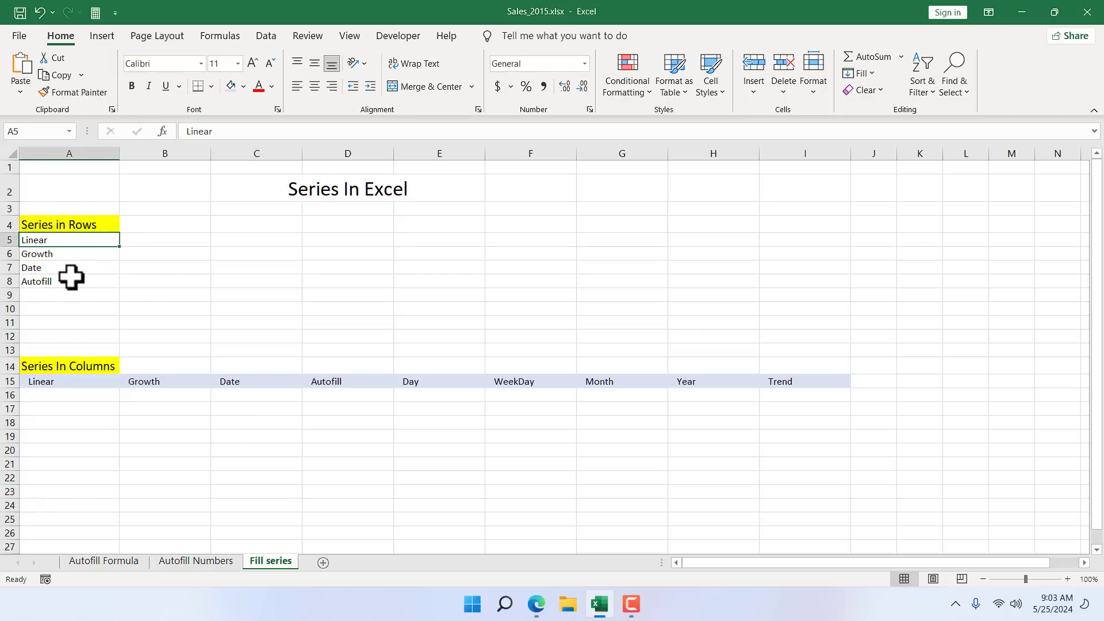
click(188, 240)
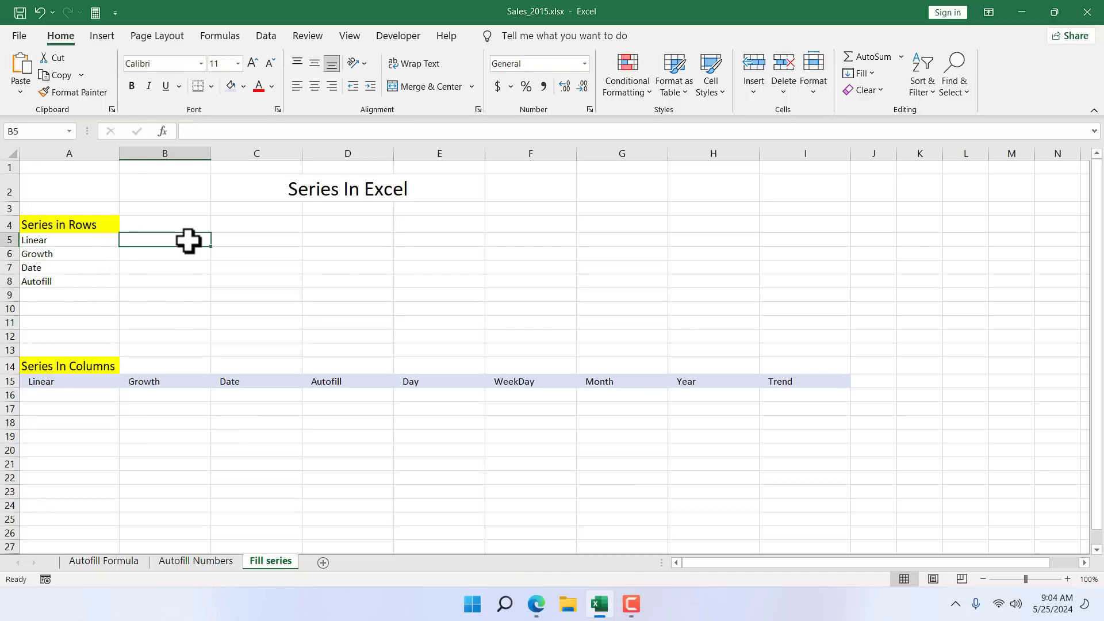
text(1)
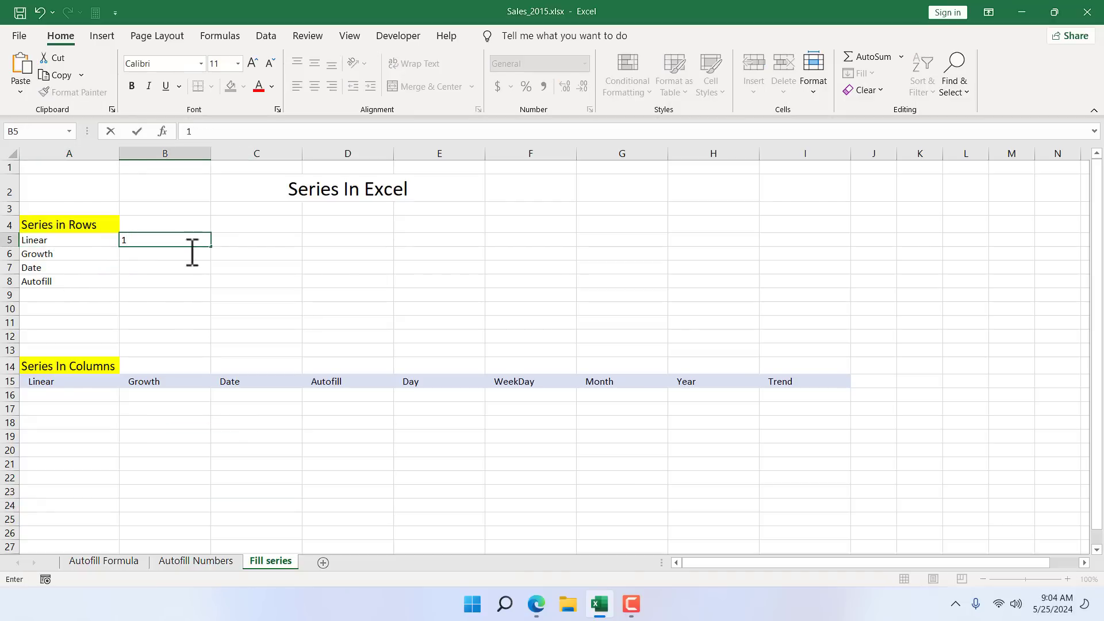
click(189, 313)
click(175, 241)
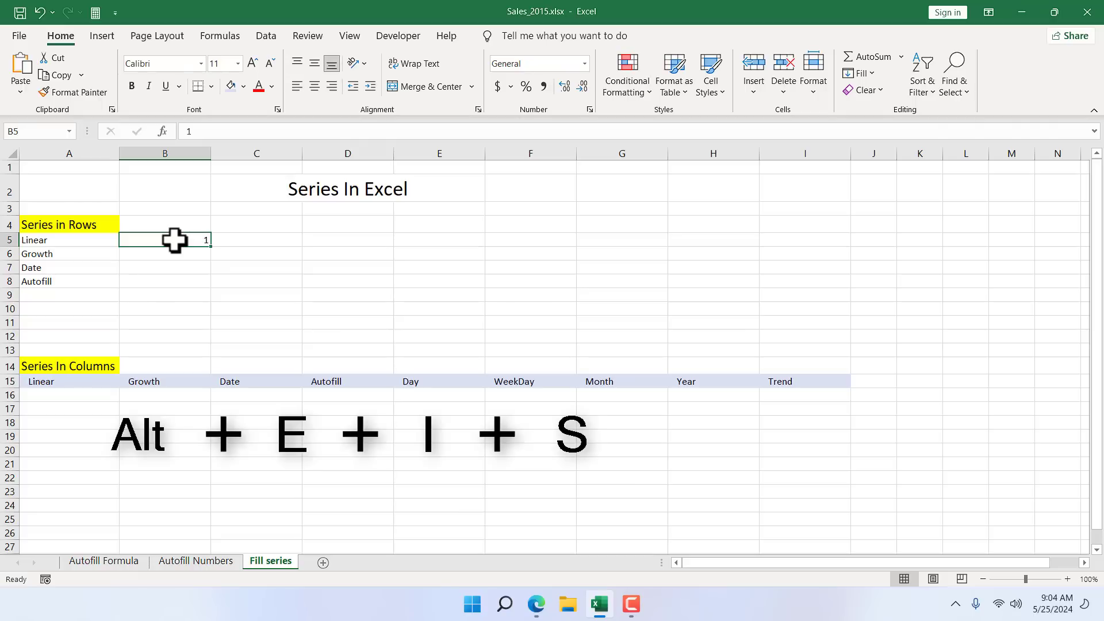
Step: Fill row 5 as a linear series with step 1 and stop value 10
key(alt+e)
key(i)
key(s)
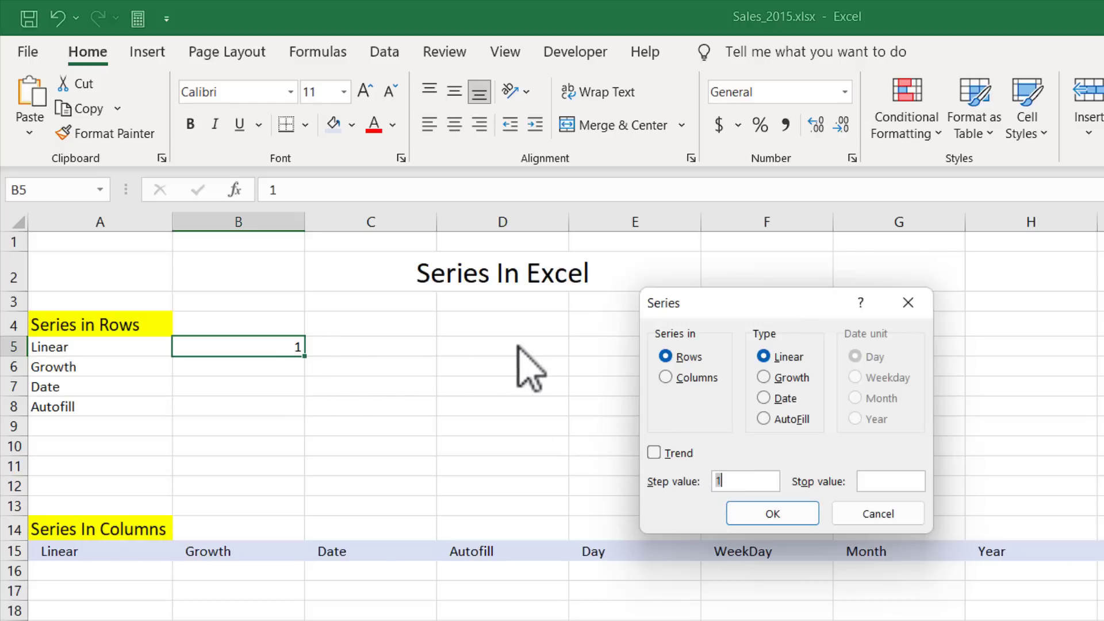
click(891, 483)
text(10)
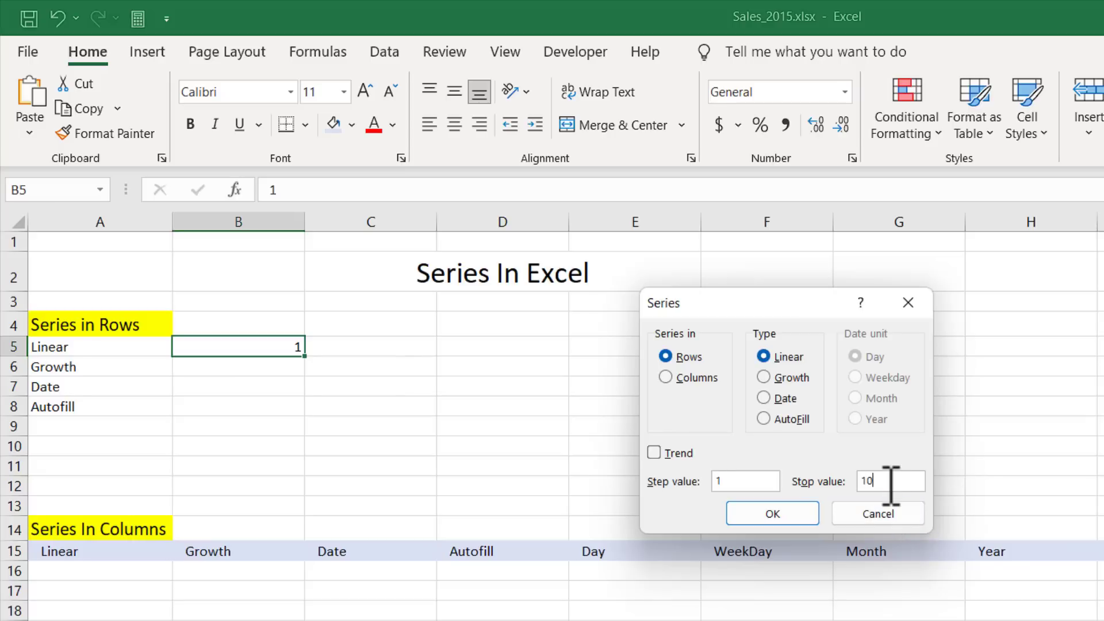
click(777, 520)
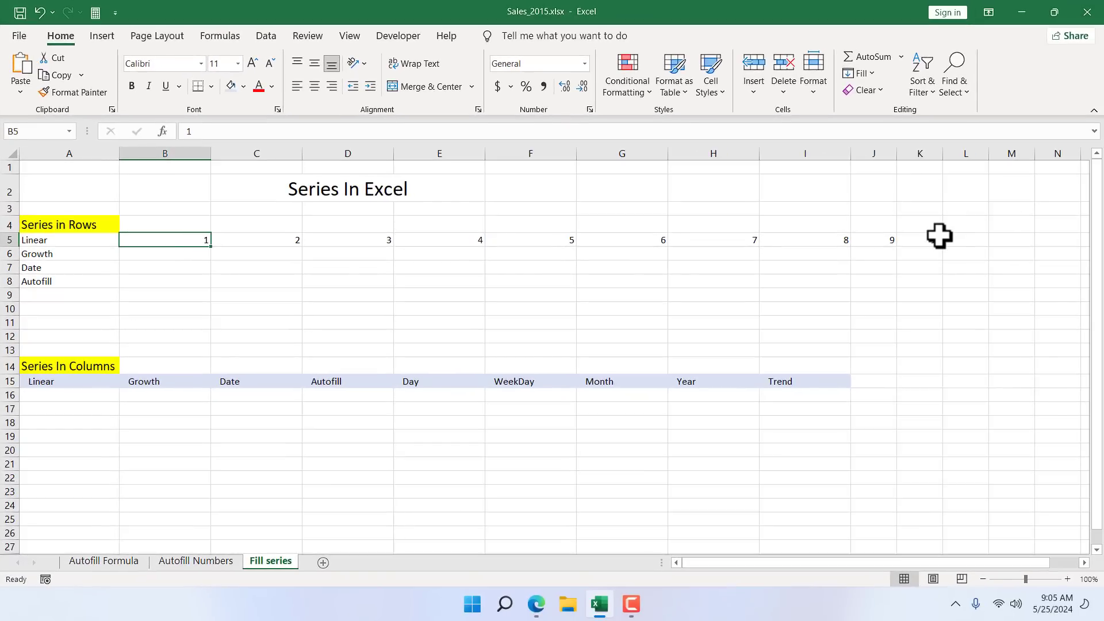
click(939, 236)
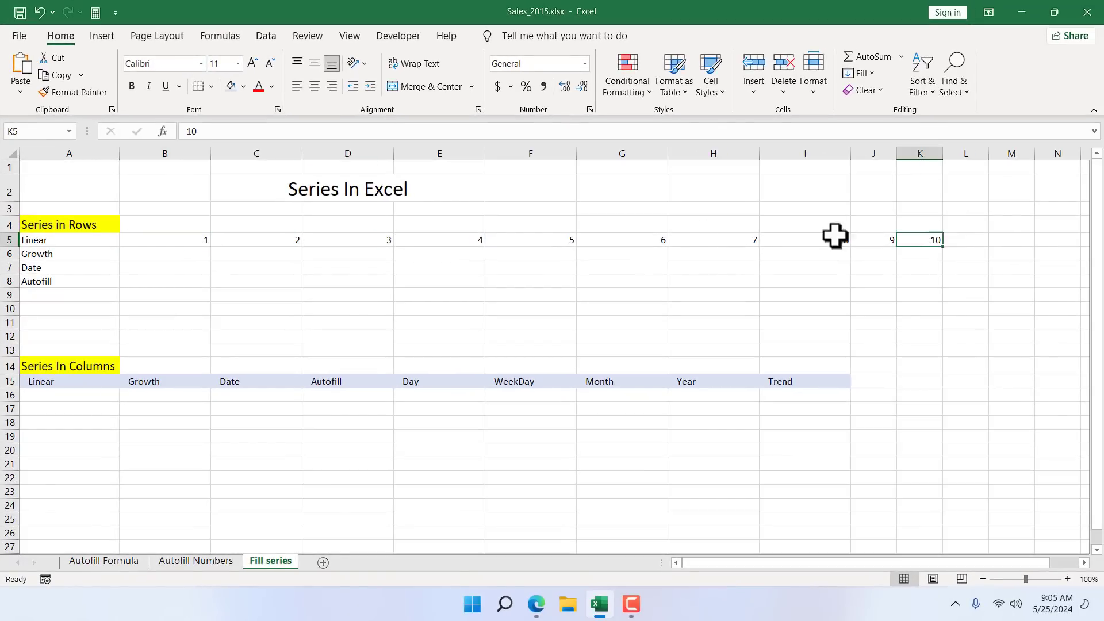
Step: Enter the starting value 1 in cell B6 of the Growth row
click(162, 257)
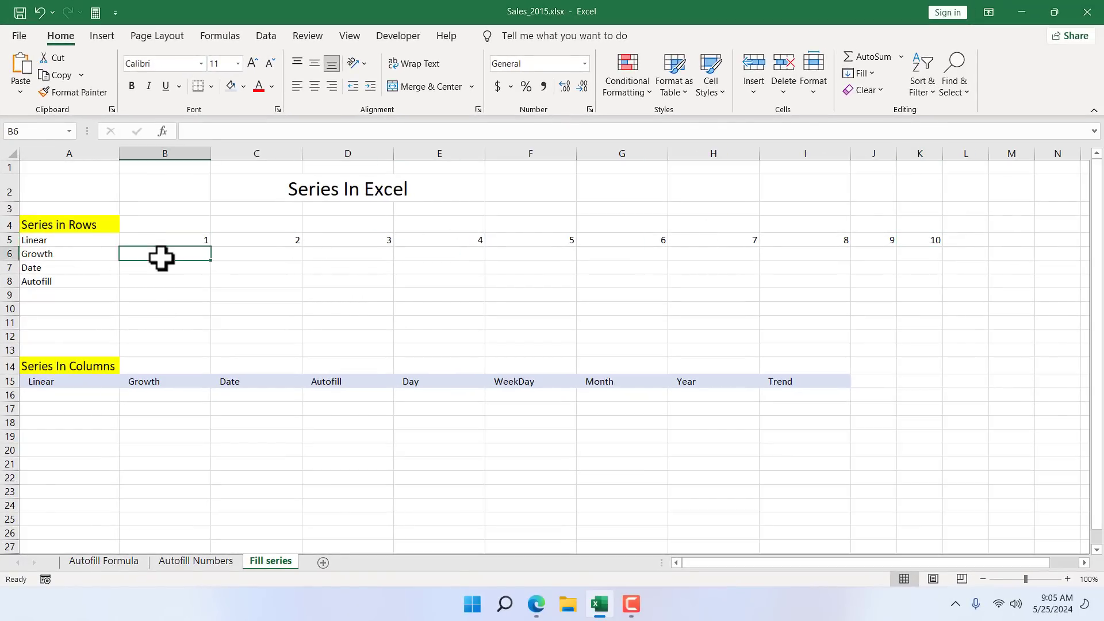
text(1)
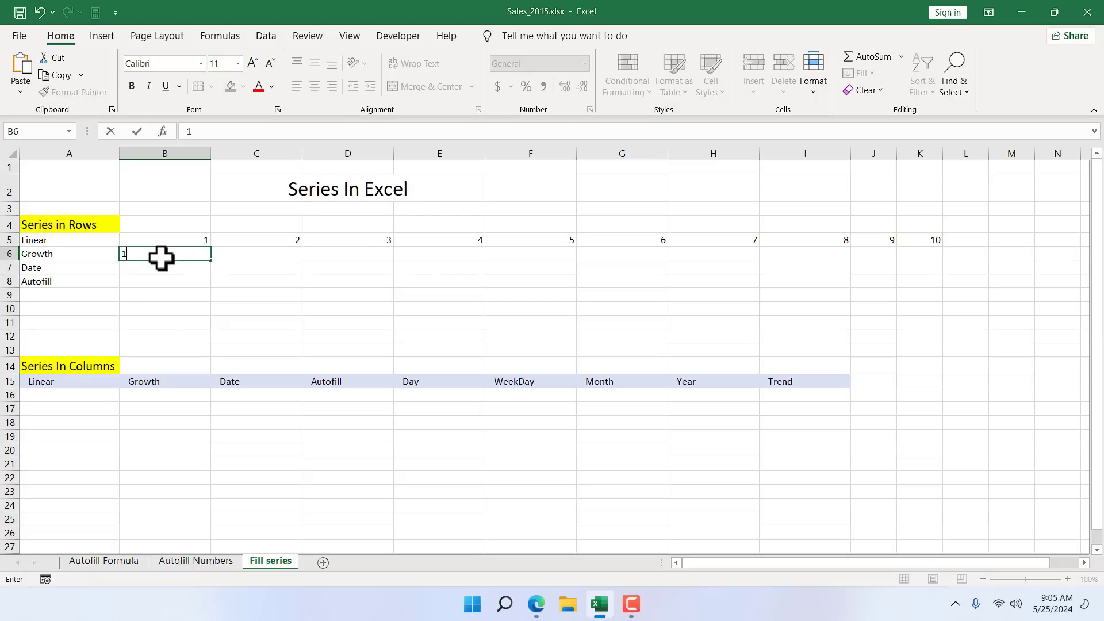
click(192, 255)
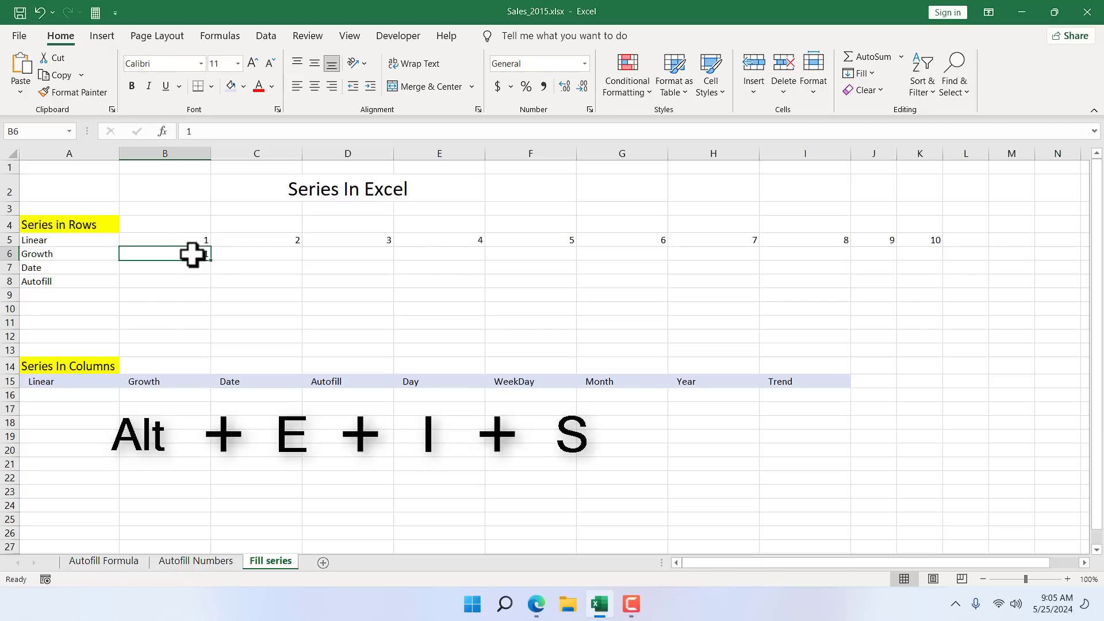
Step: Fill row 6 as a Growth series with step value 5 and stop value 50
key(alt)
key(e)
key(i)
key(s)
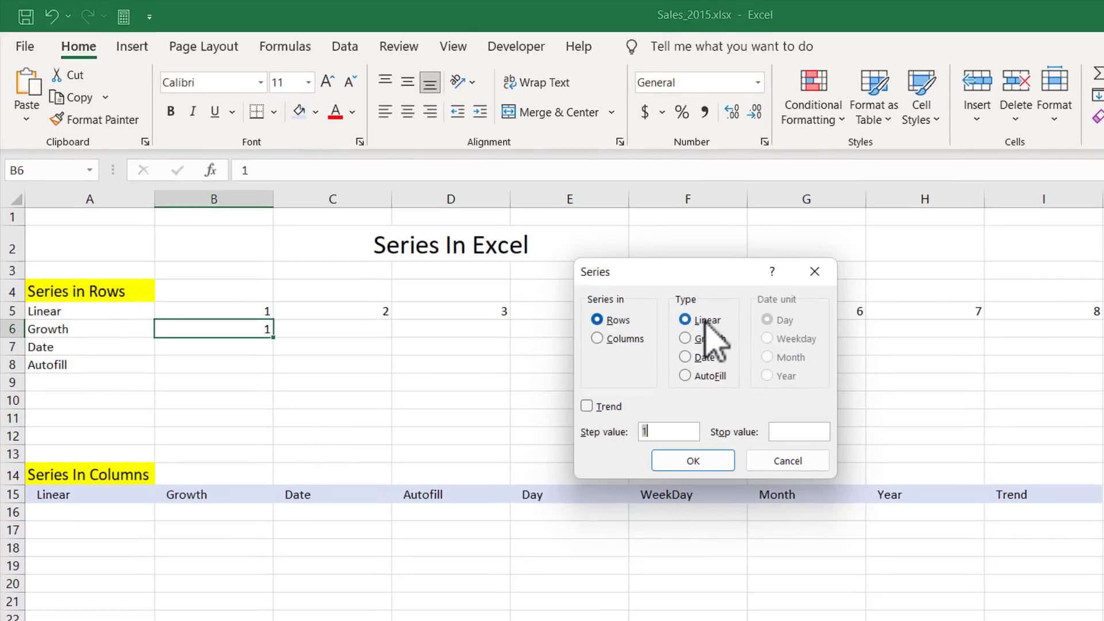
click(709, 339)
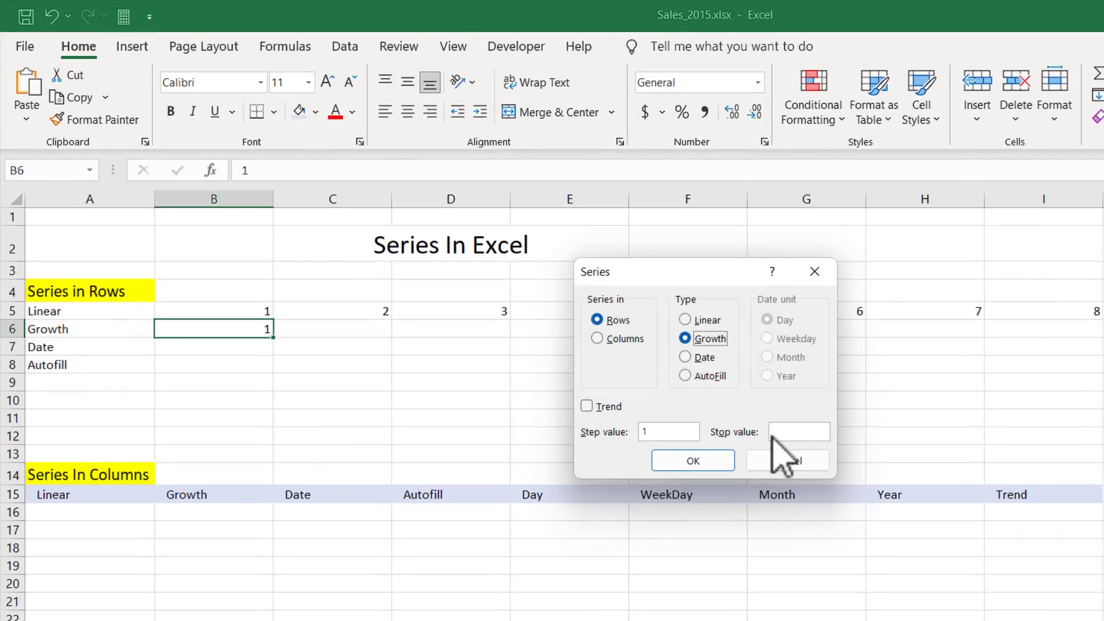
double_click(682, 433)
text(5)
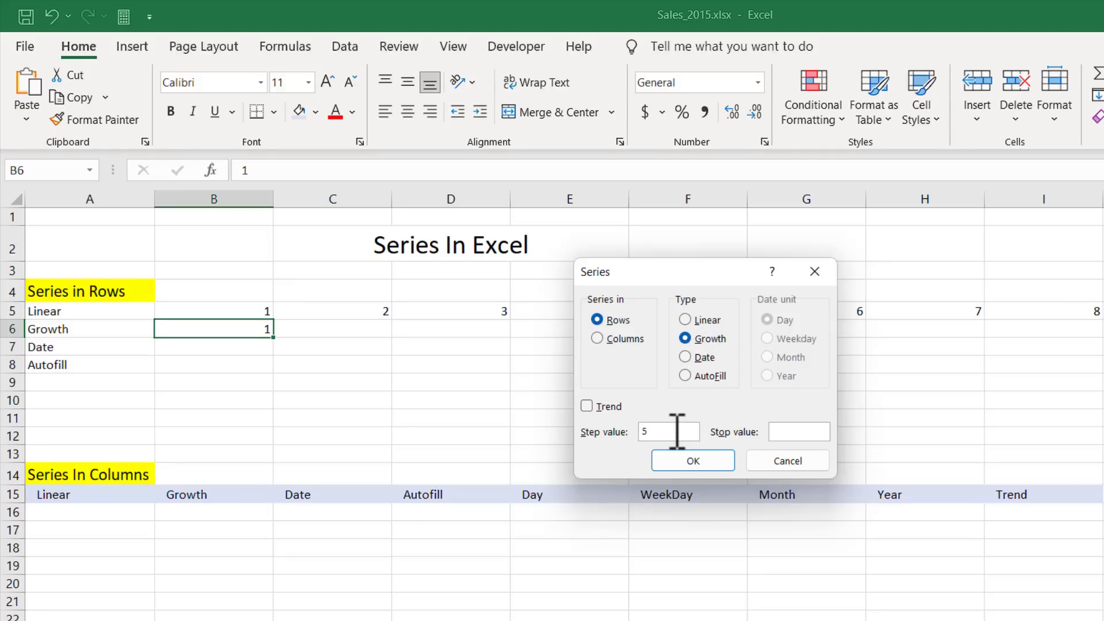
click(817, 430)
text(50)
click(688, 463)
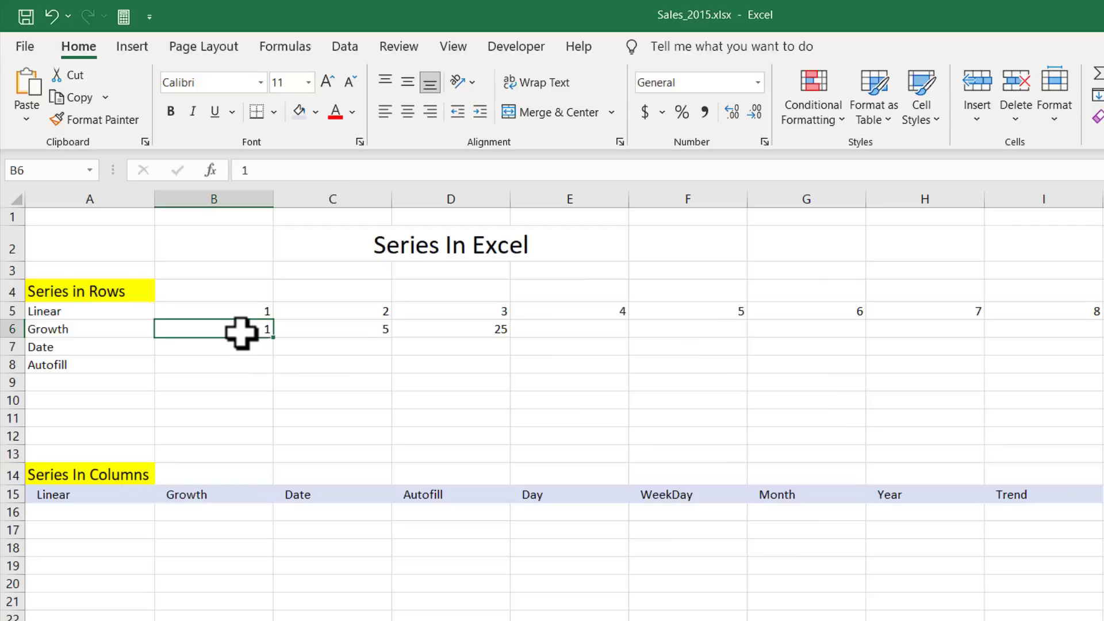
Step: Check the growth values 1, 5 and 25 across B6:D6
click(340, 330)
click(495, 329)
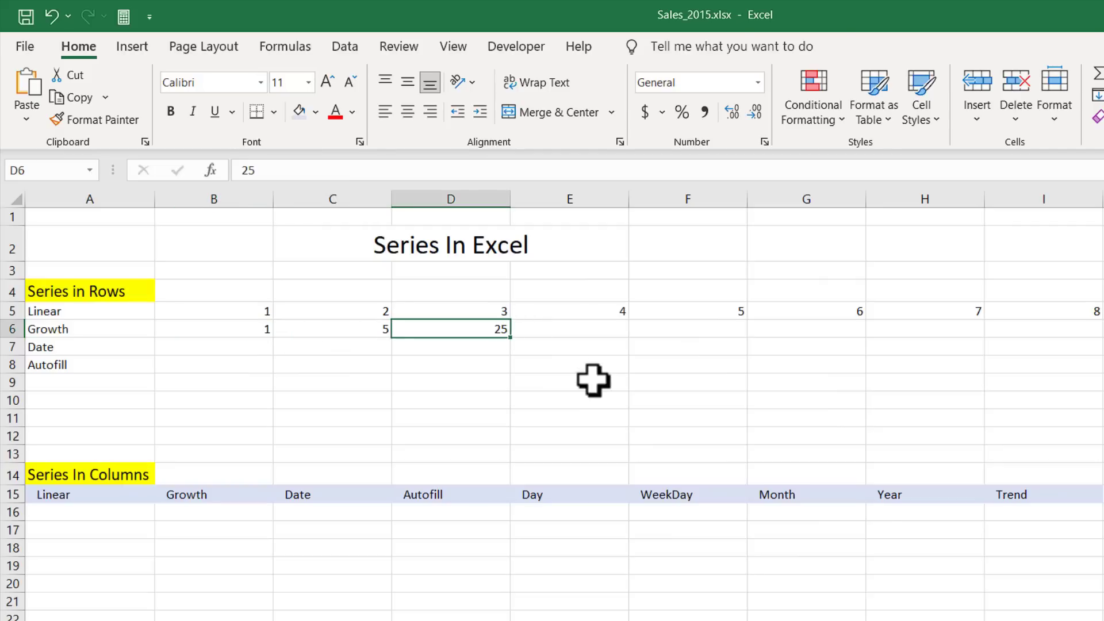
click(611, 332)
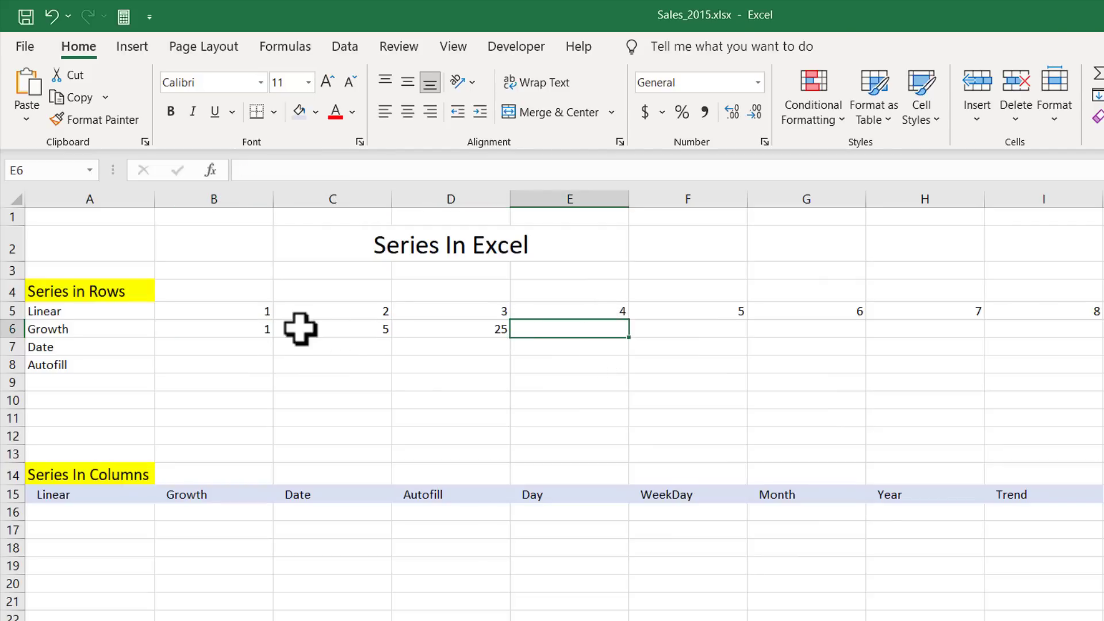
click(252, 327)
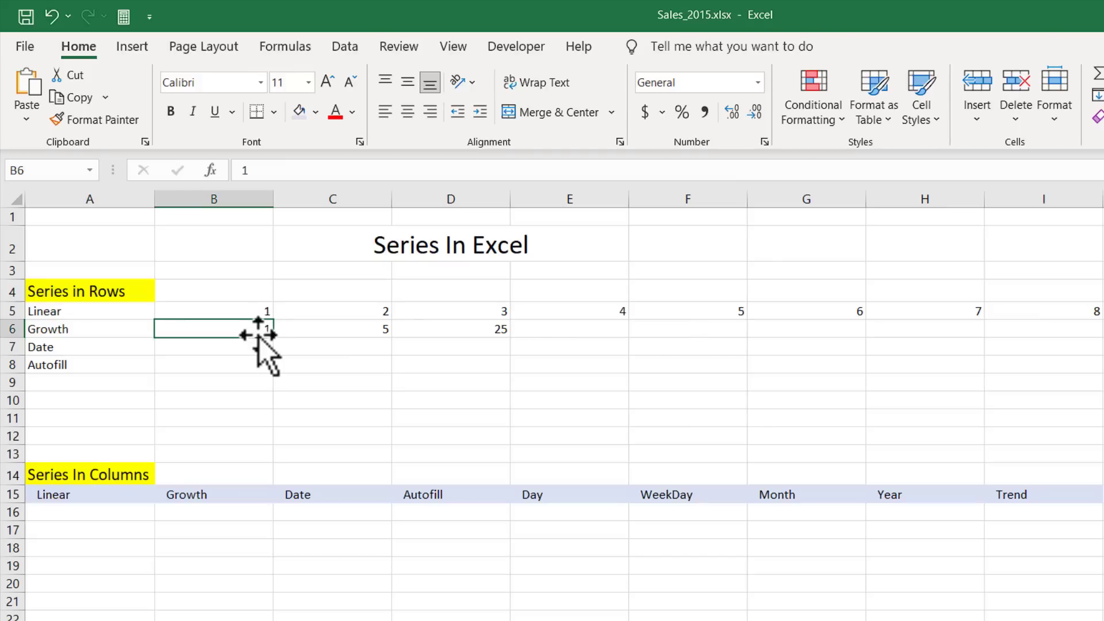
click(338, 329)
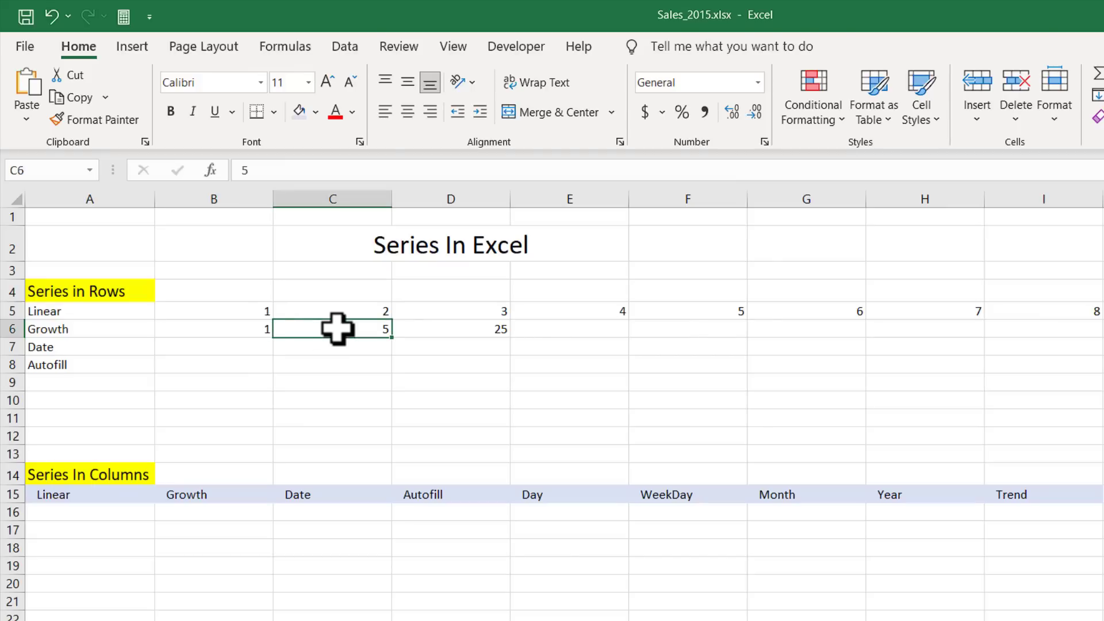
click(461, 328)
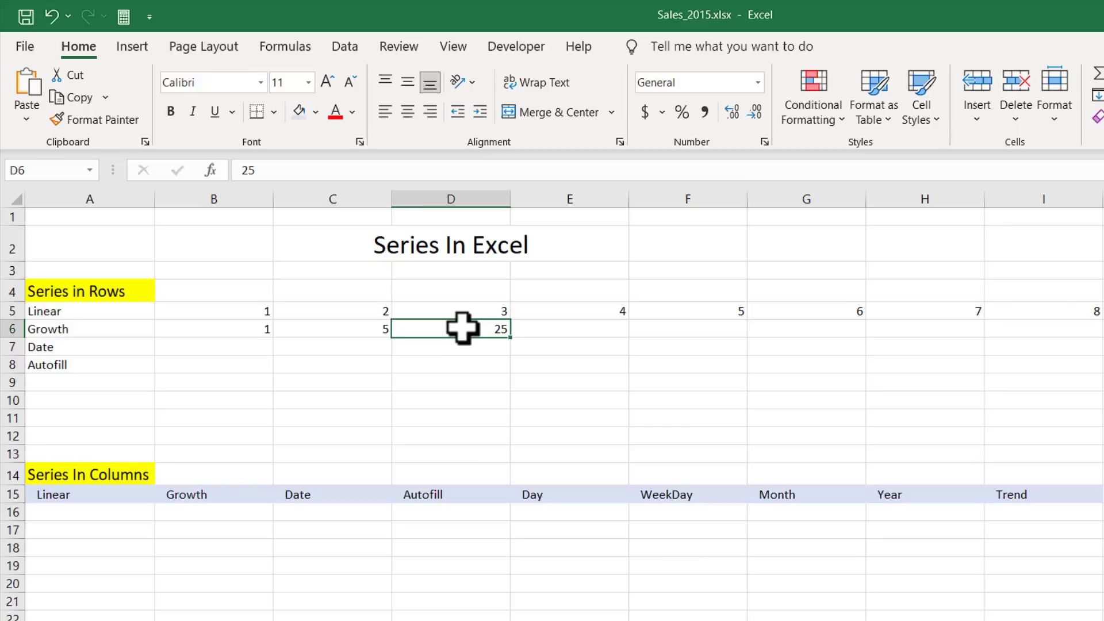
click(524, 324)
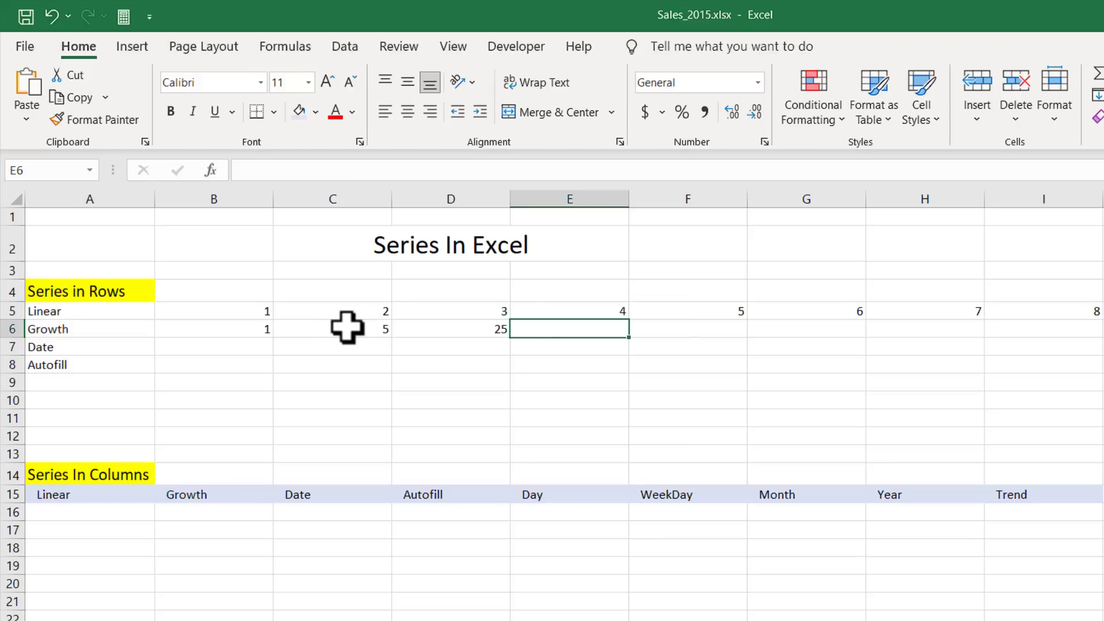
drag(329, 326, 477, 328)
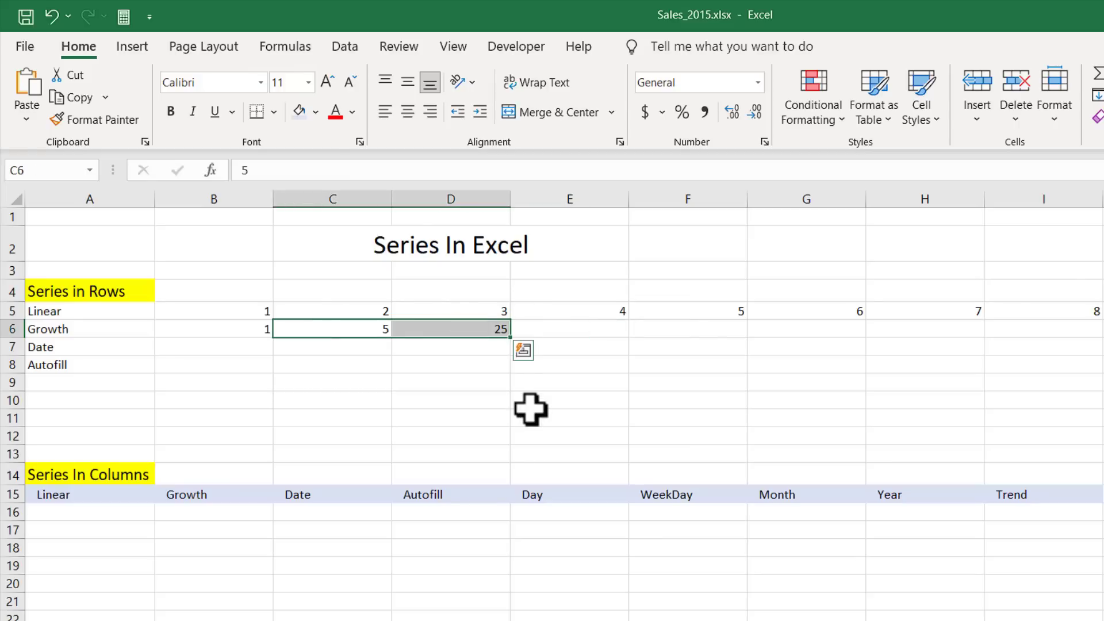
Step: Insert today's date, 5/25/2024, into cell B7 with Ctrl+;
click(205, 351)
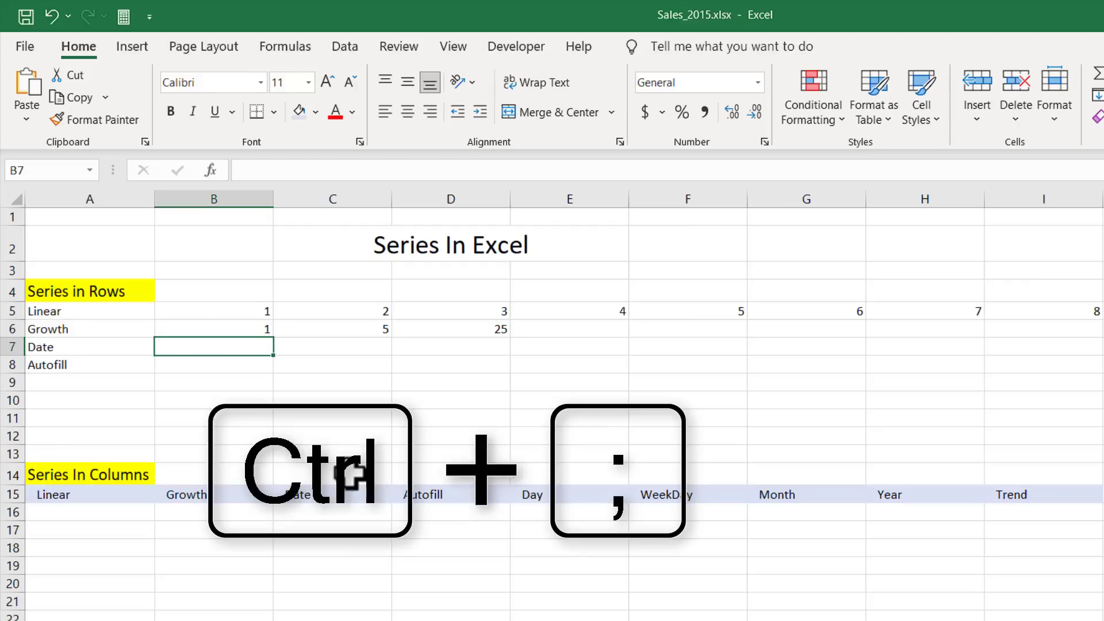
key(ctrl+semicolon)
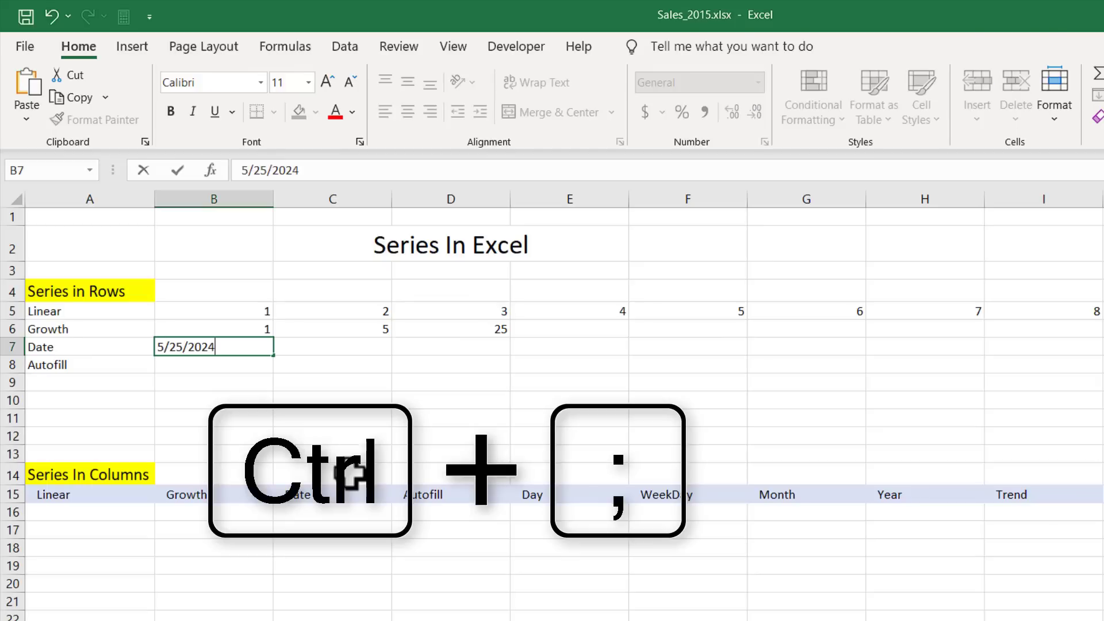
key(Return)
key(Up)
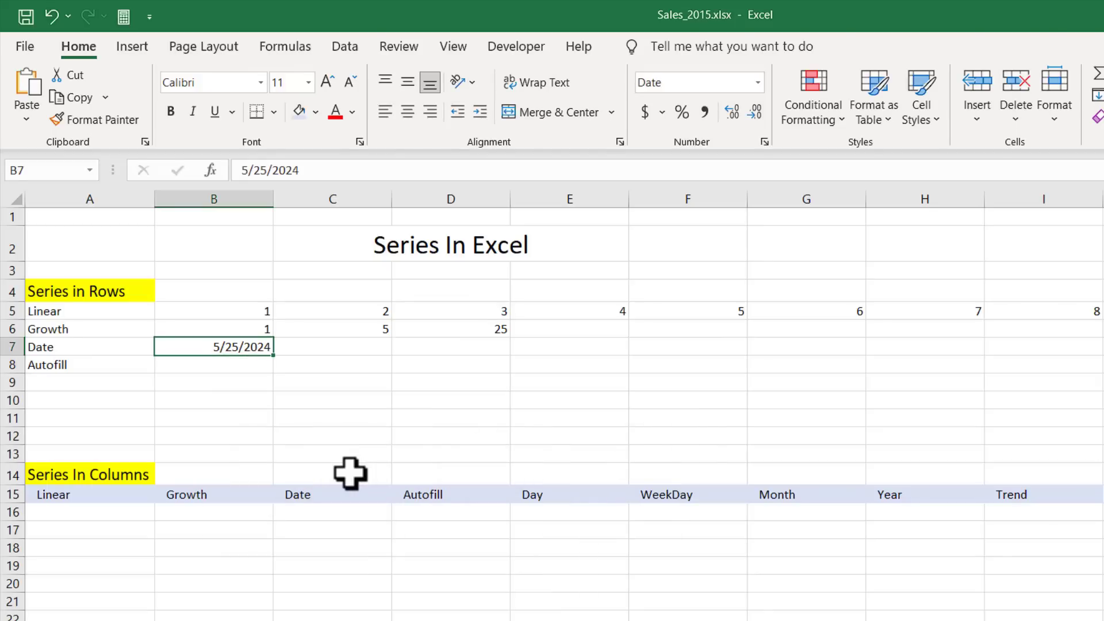
Step: Fill row 7 with a daily date series ending at 5/31/2024
key(alt)
key(e)
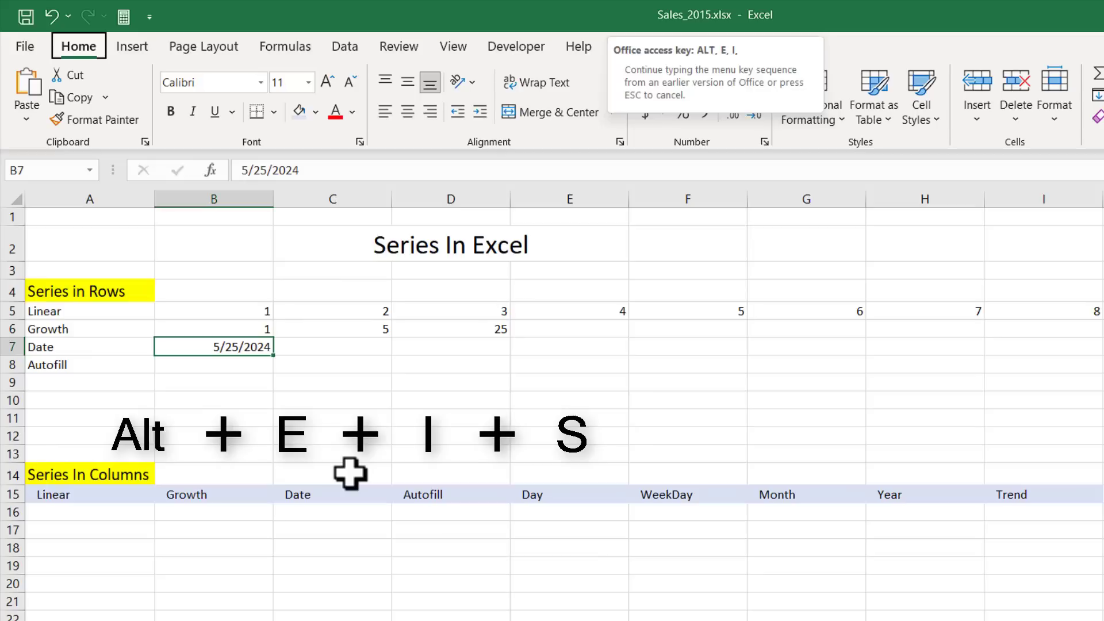
key(e)
key(i)
key(s)
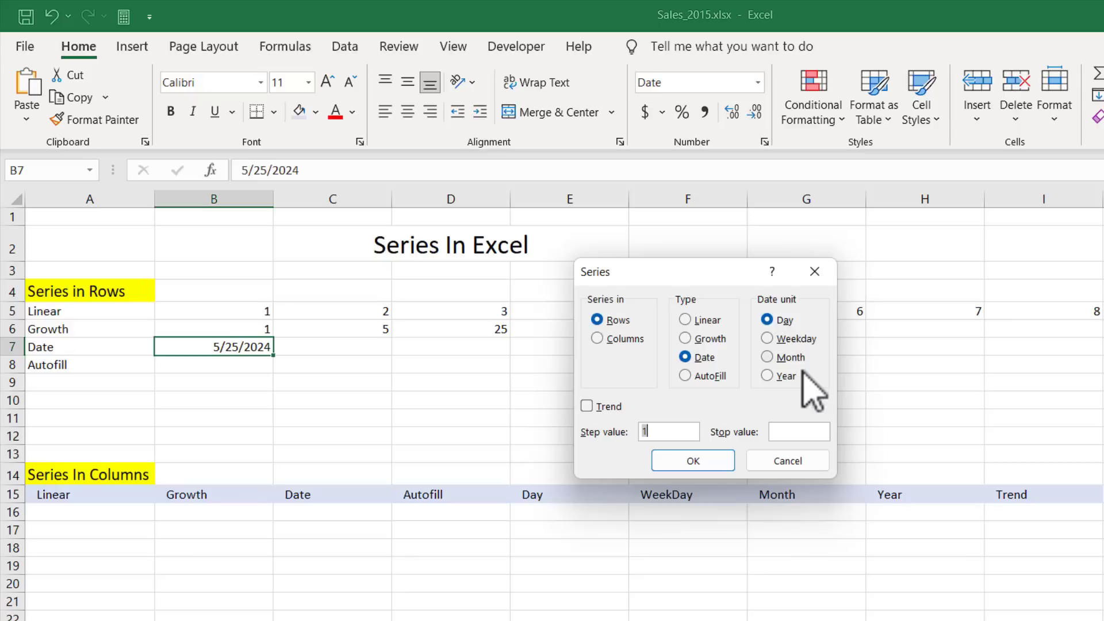
click(788, 436)
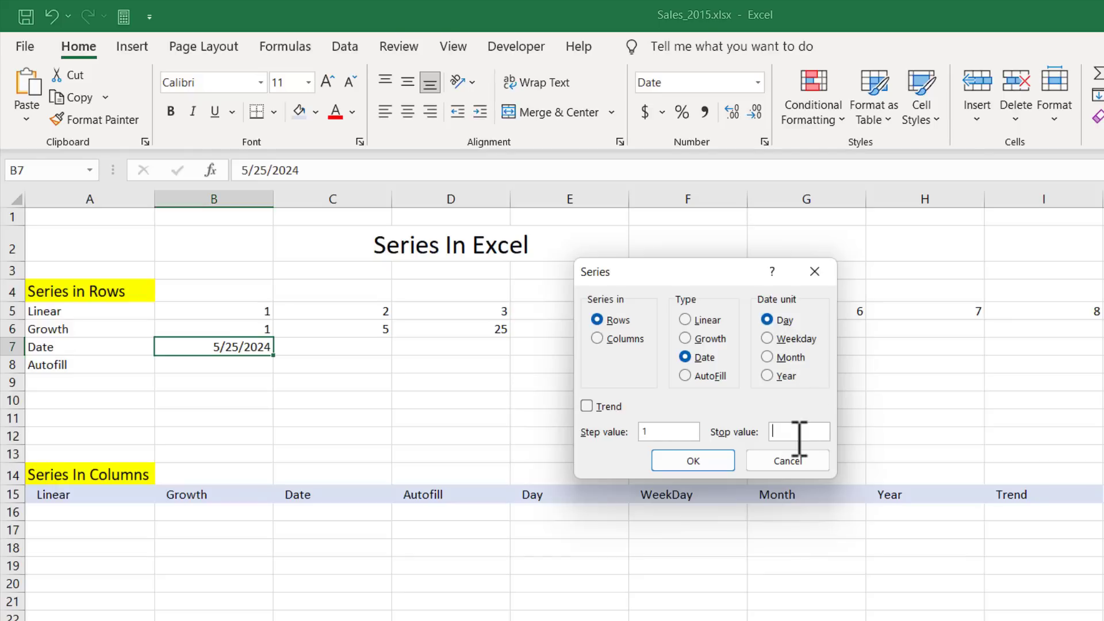
text(5/31/)
text(2)
text(2)
text(24)
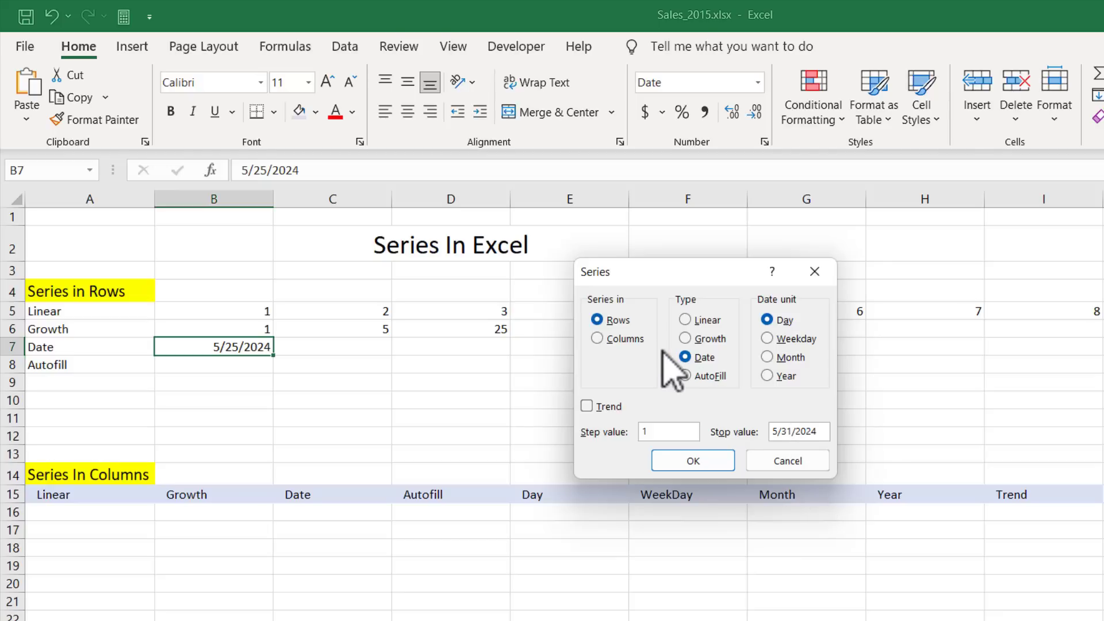
click(696, 464)
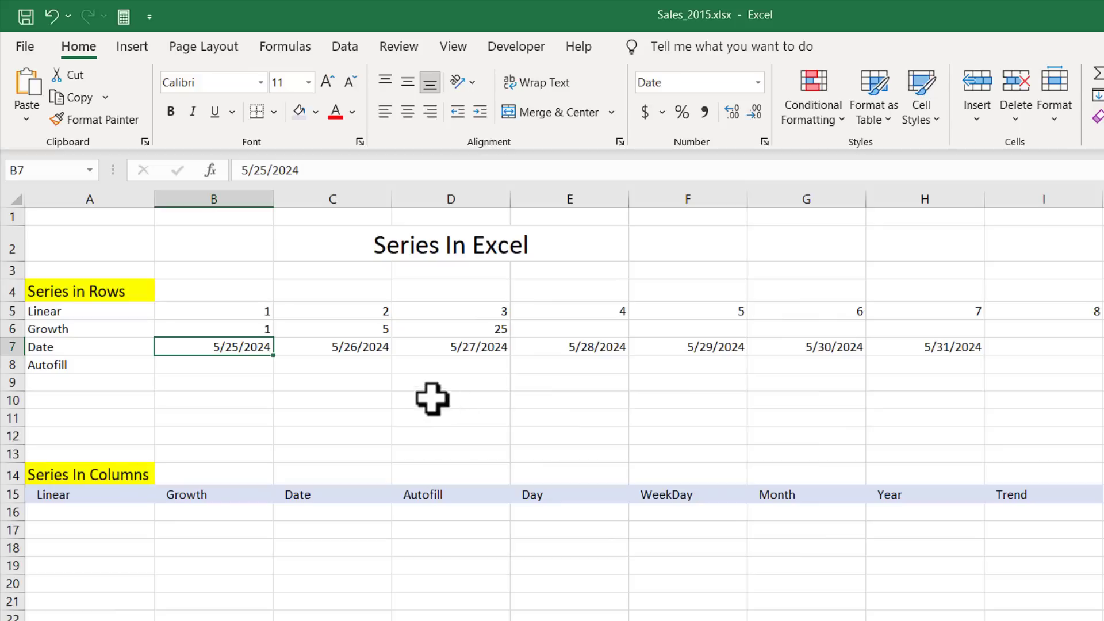
Step: Check the dates 5/26/2024 and 5/31/2024, then reopen the Series dialog from B7
click(346, 349)
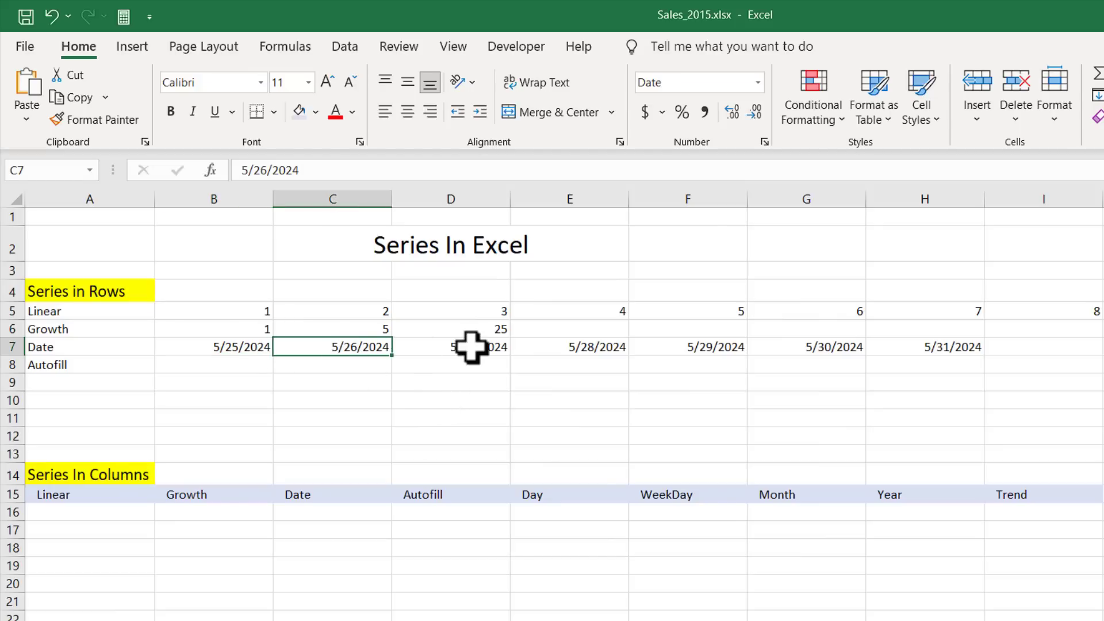
click(978, 347)
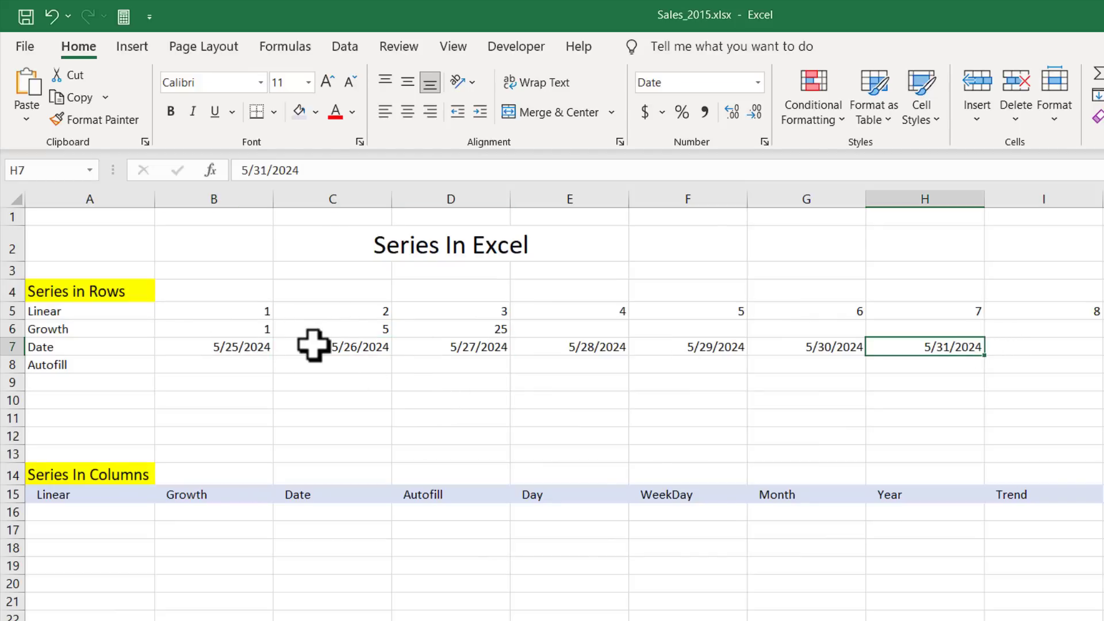
click(241, 345)
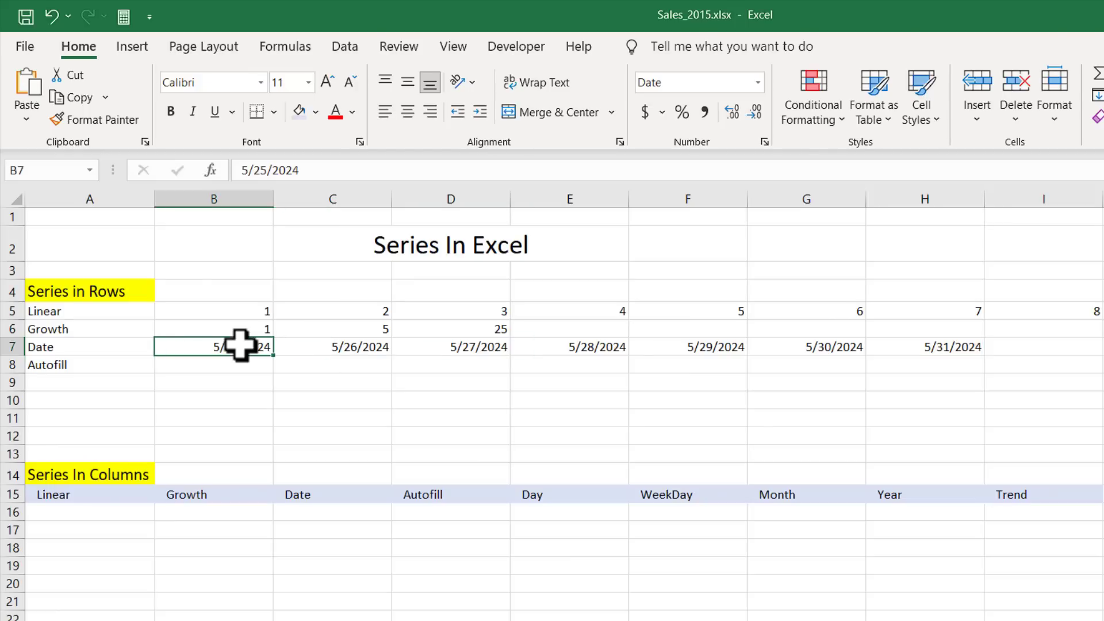
key(alt+e)
key(i)
key(s)
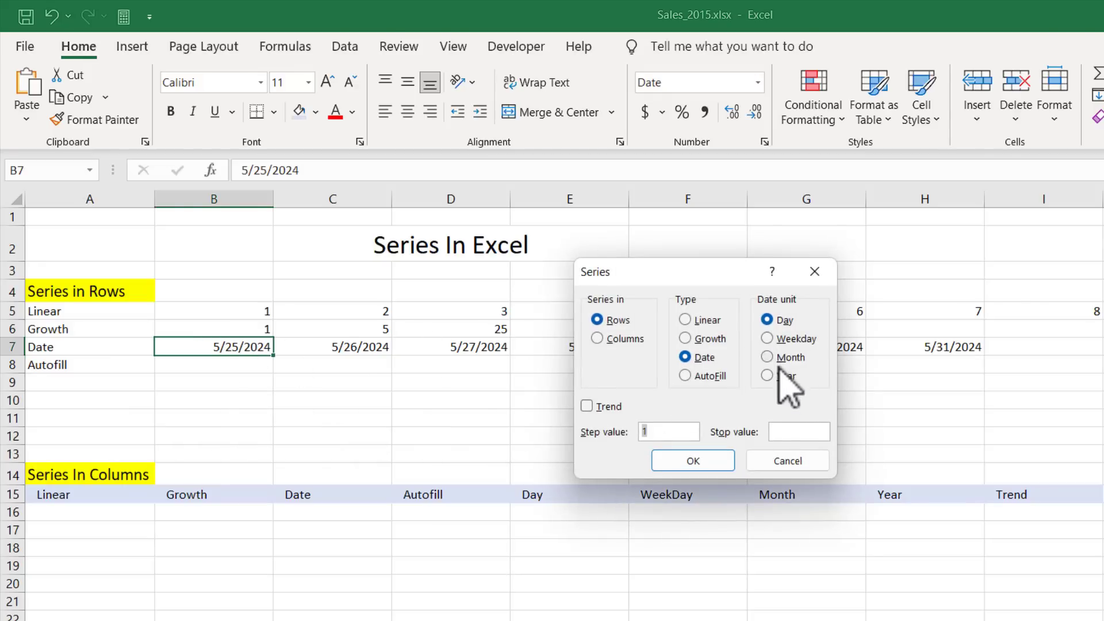
Step: Close the Series dialog, enter 1 in B8 and select B8:I8
key(Return)
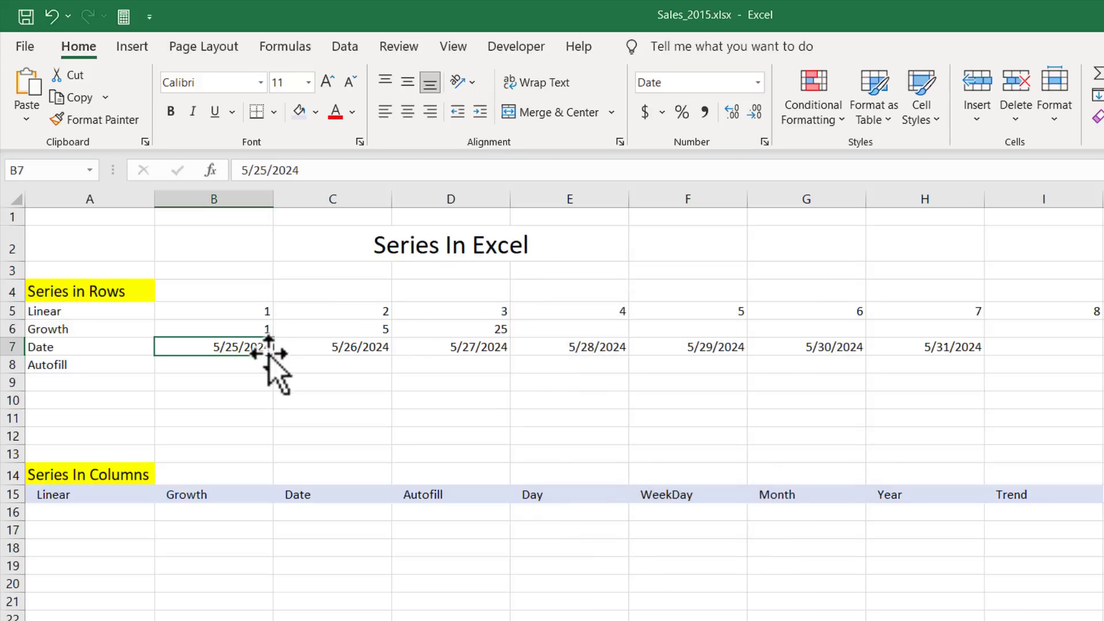
click(260, 365)
text(1)
click(309, 399)
click(253, 367)
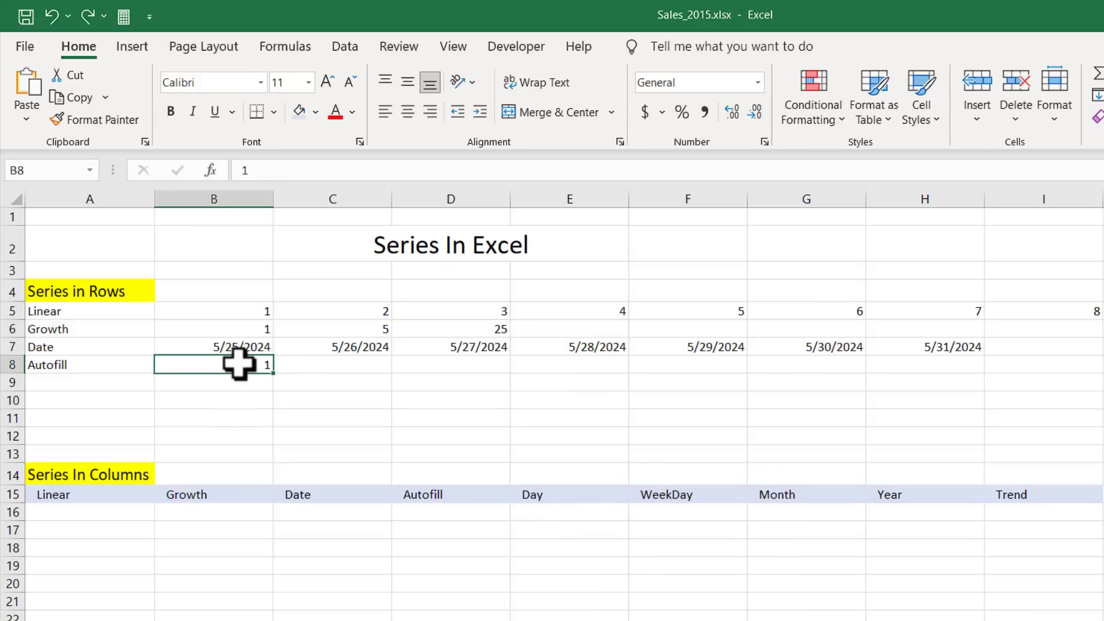
drag(239, 364, 1064, 361)
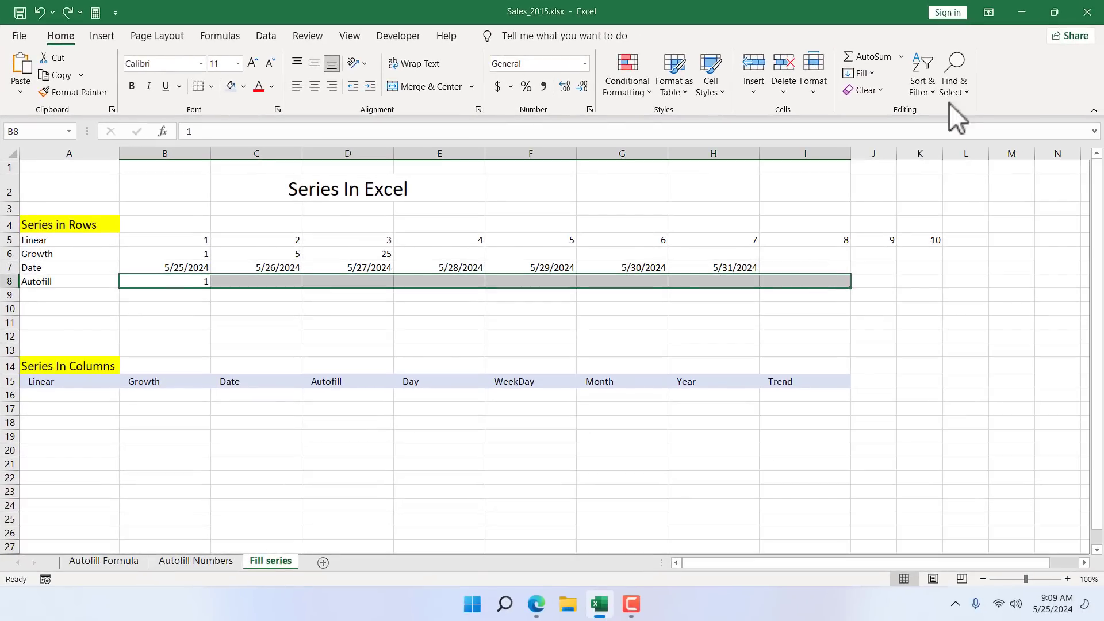
Step: Fill B8:I8 using the AutoFill series type
click(860, 73)
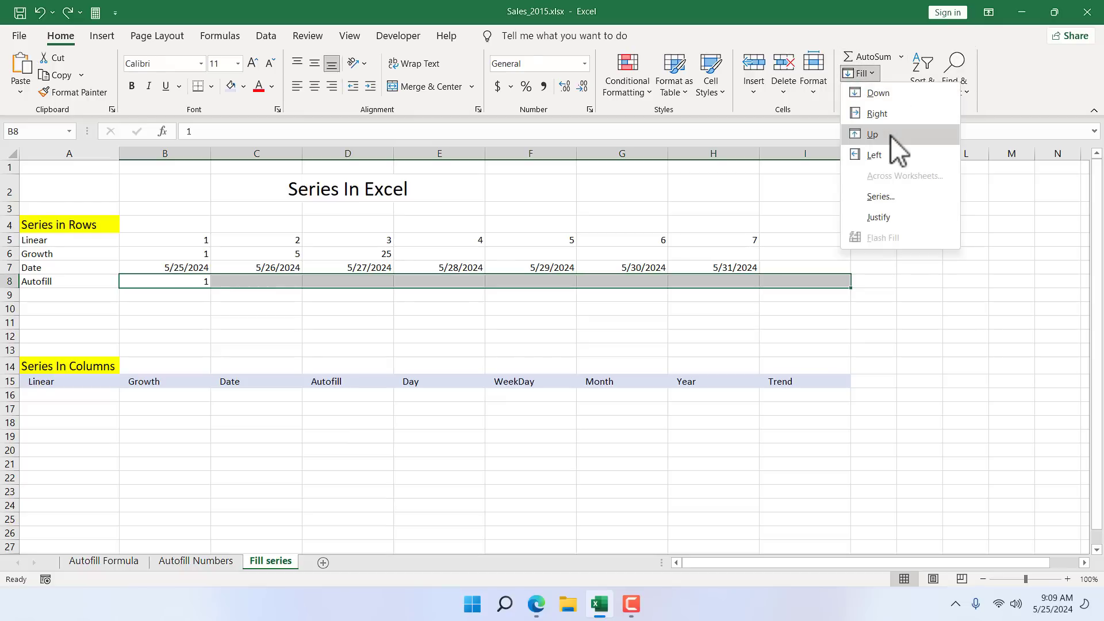
click(881, 195)
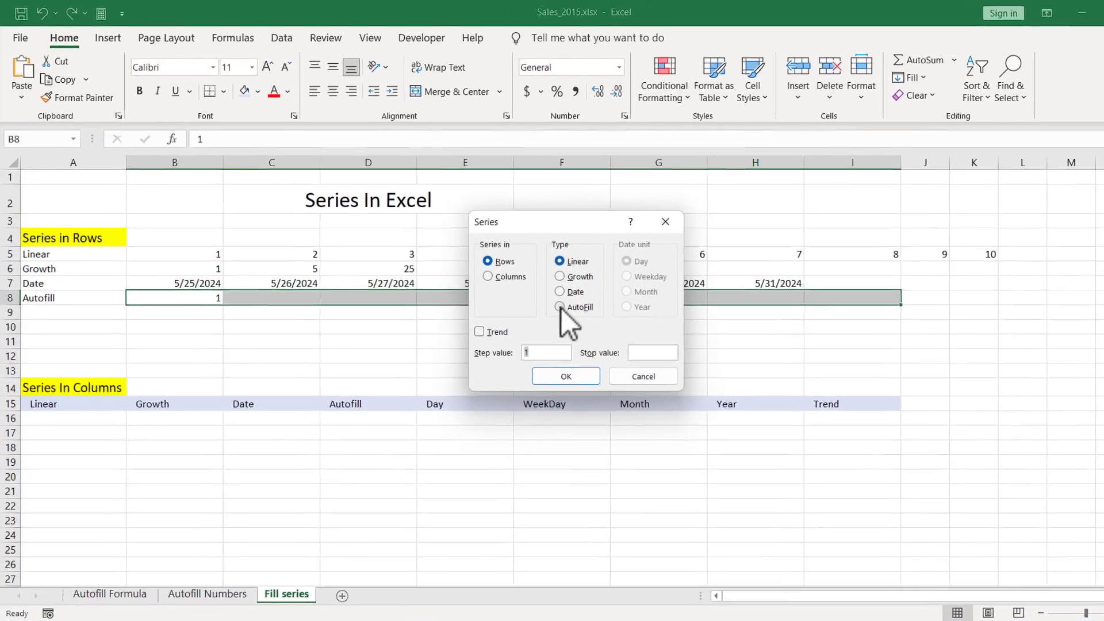
click(528, 290)
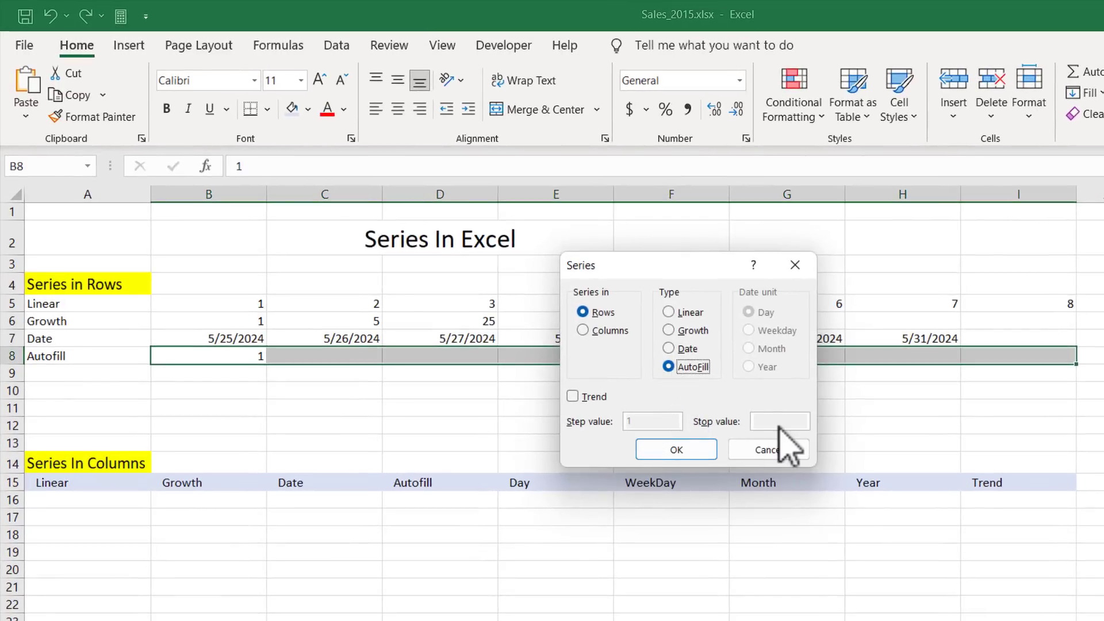
click(695, 450)
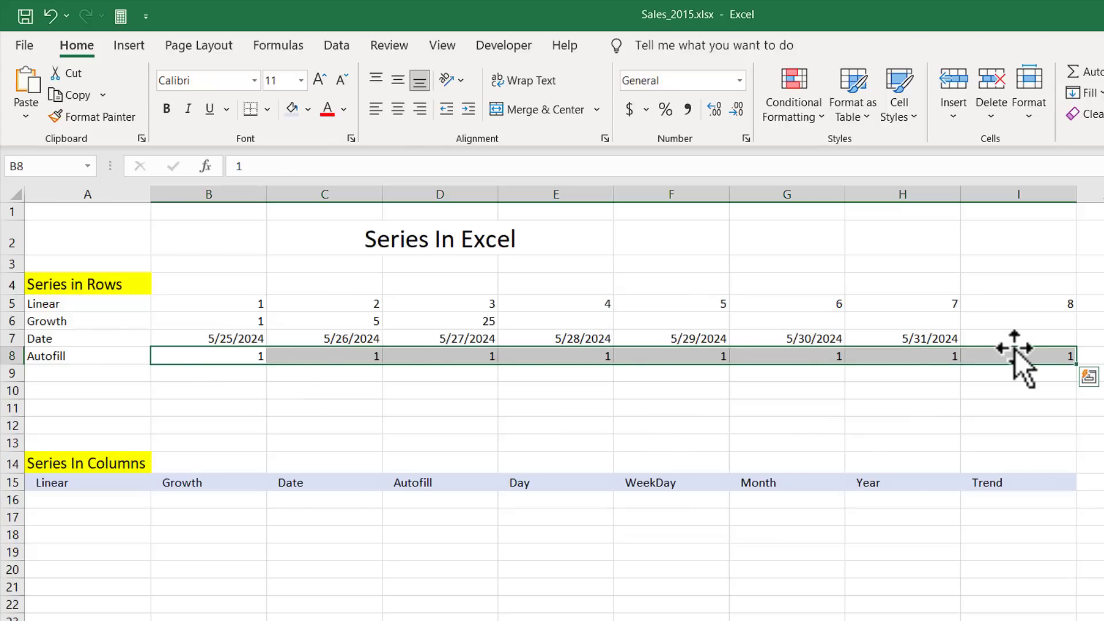
click(672, 425)
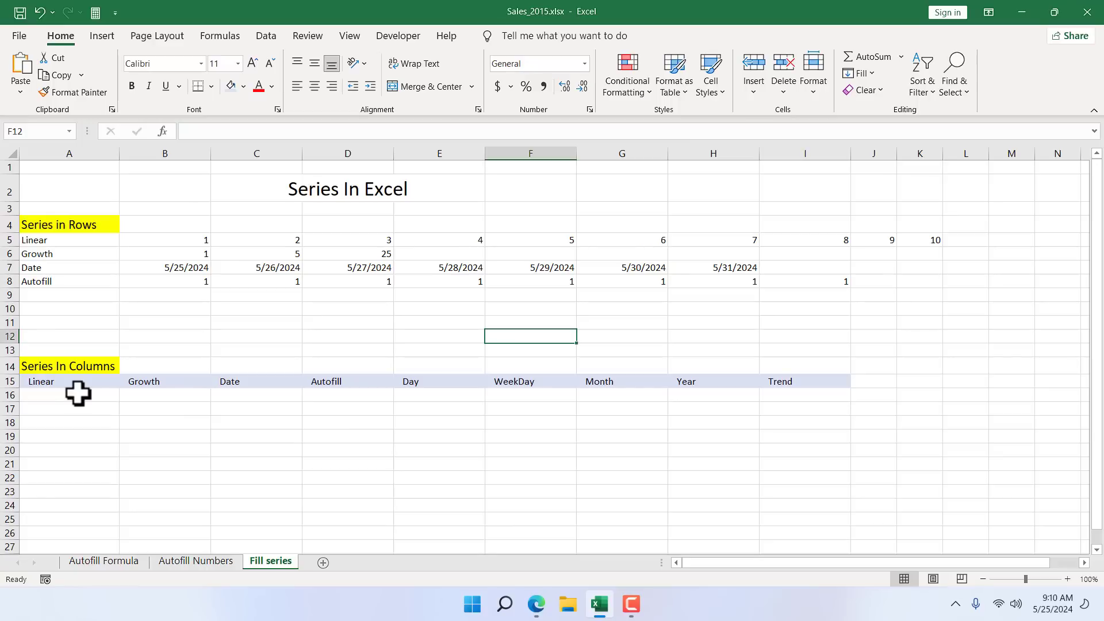
Step: Enter the starting value 1 in cell A16 under Linear
click(98, 497)
scroll(77, 394, down, 1)
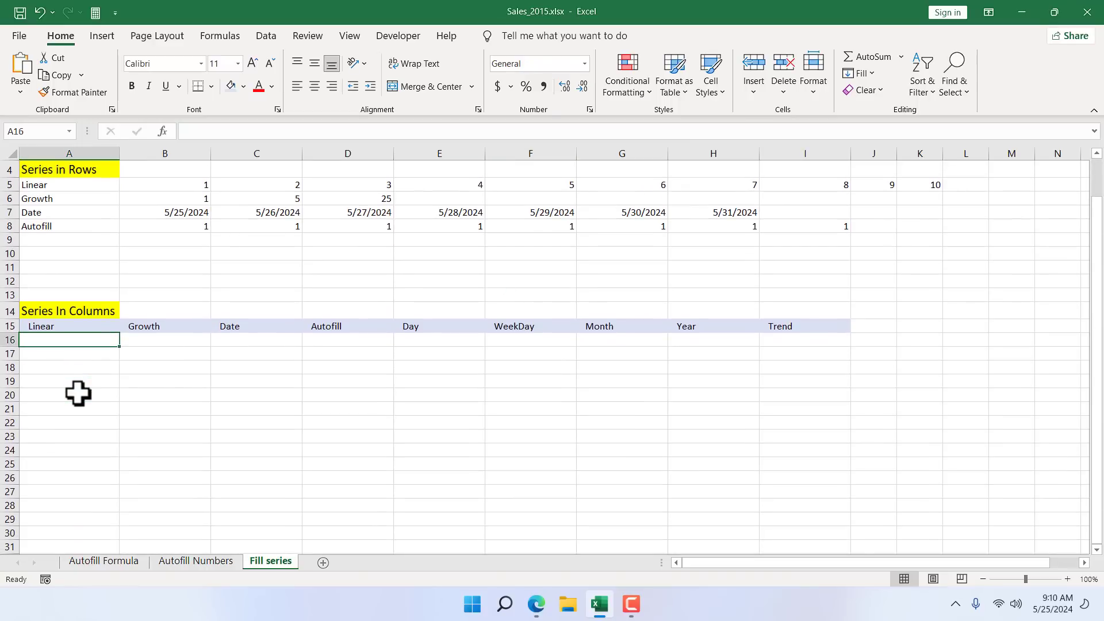
text(1)
key(Return)
click(81, 342)
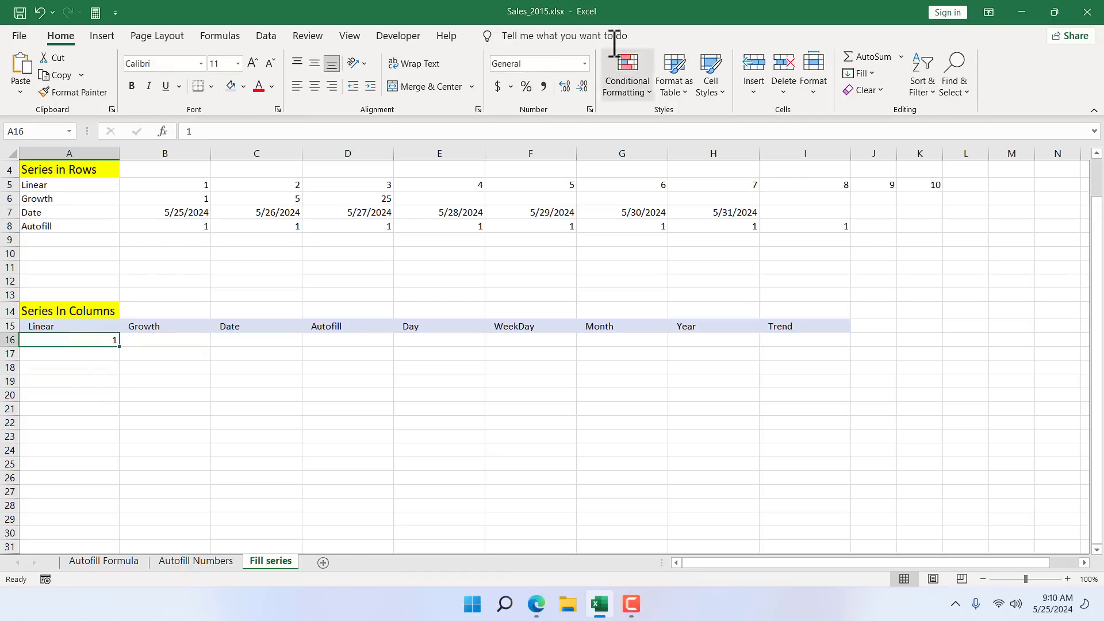
Step: Fill column A as a linear series in Columns with stop value 5
click(863, 74)
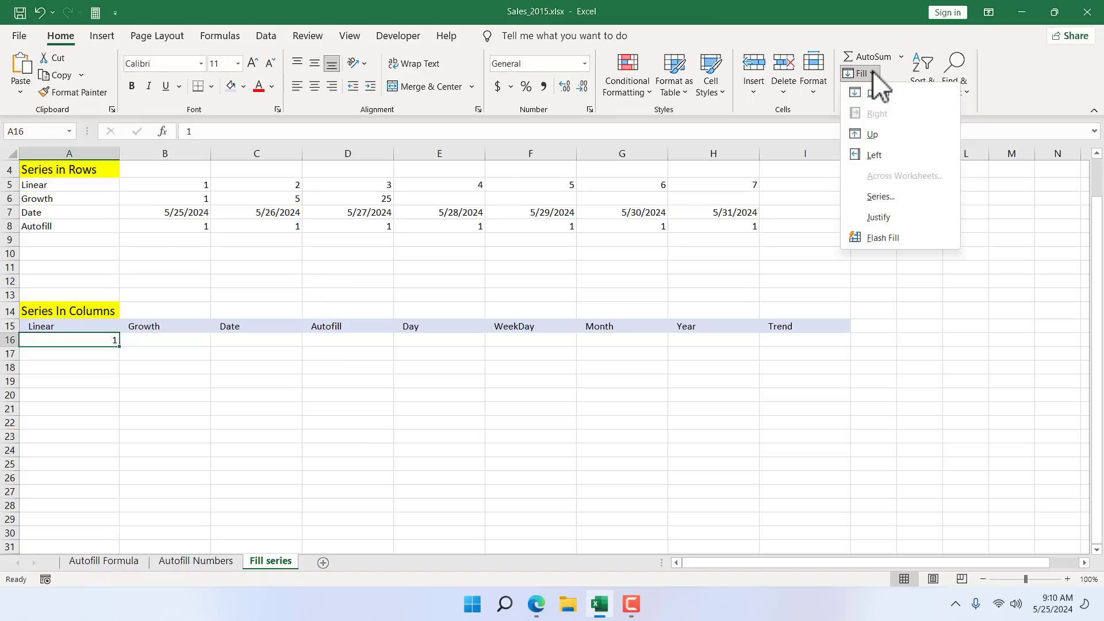
click(892, 205)
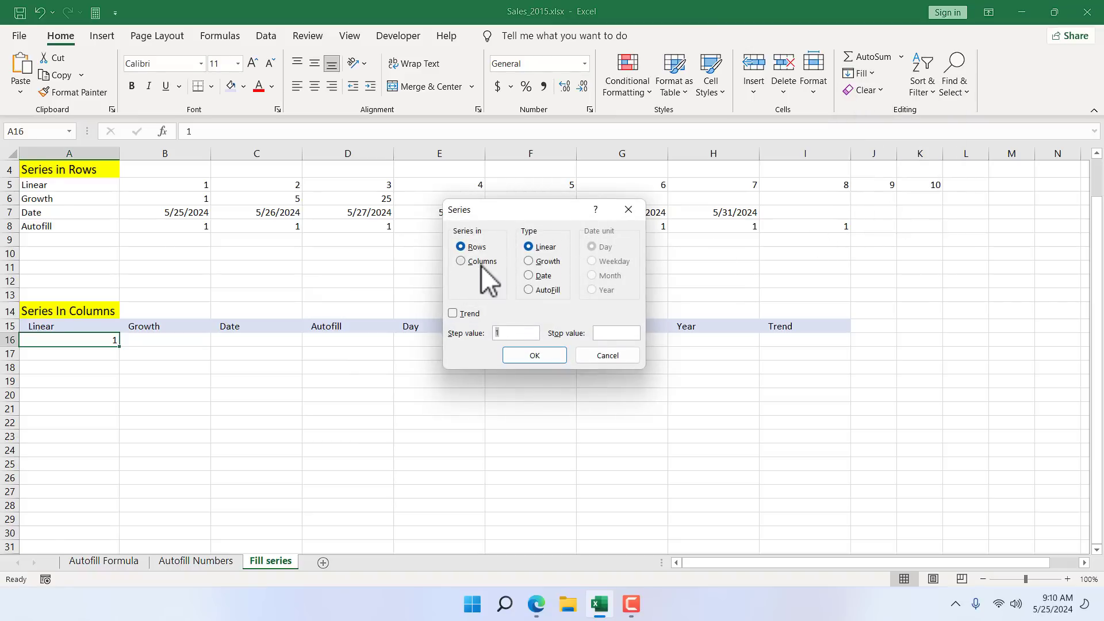
click(462, 262)
click(616, 332)
text(5)
click(538, 357)
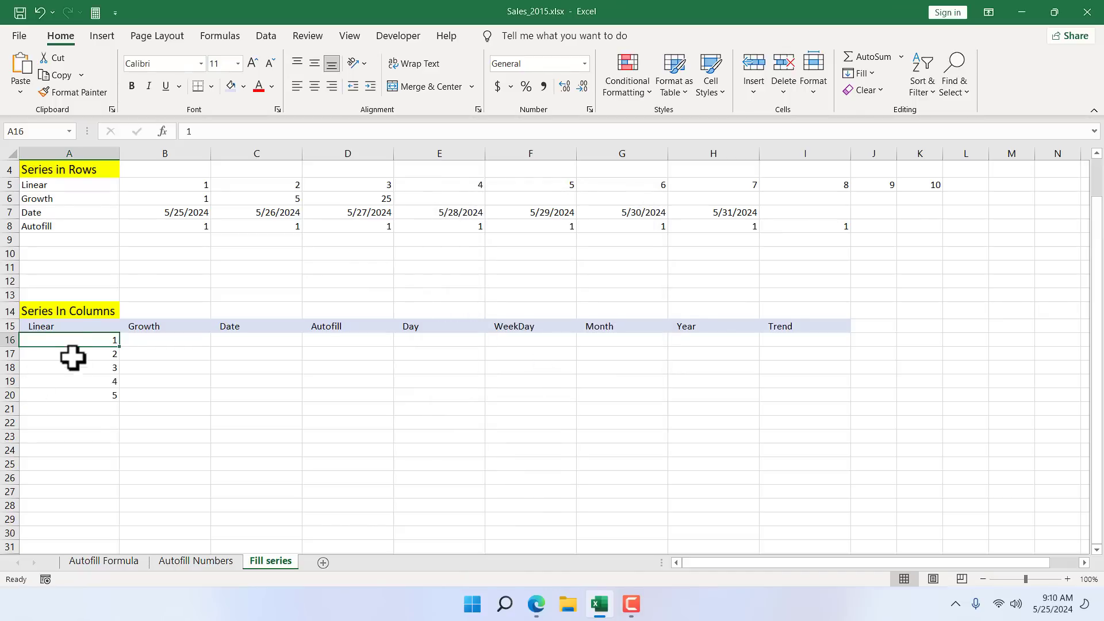
Step: Enter the starting value 1 in cell B16 under Growth
click(154, 342)
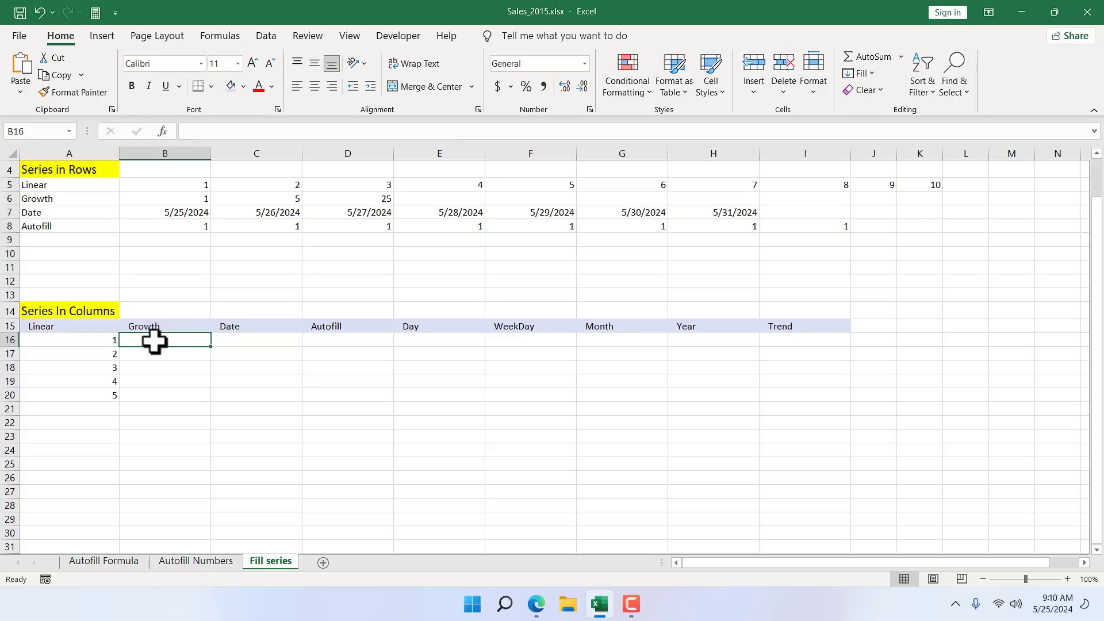
text(1)
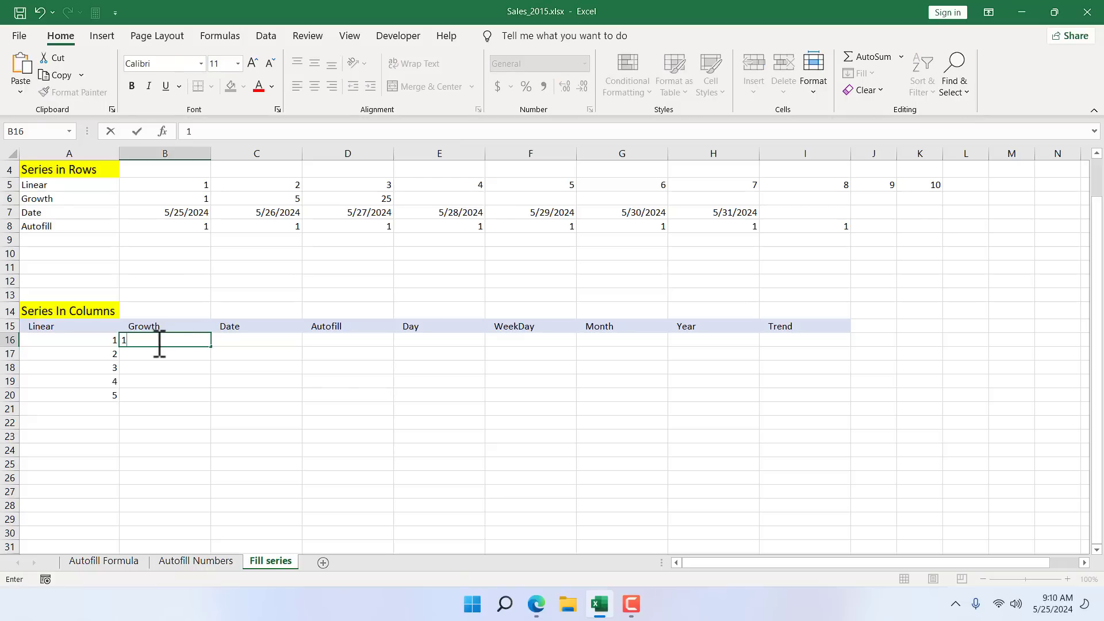
key(ctrl+Return)
Step: Fill column B as a Growth series in Columns with step 3 and stop 100
click(871, 78)
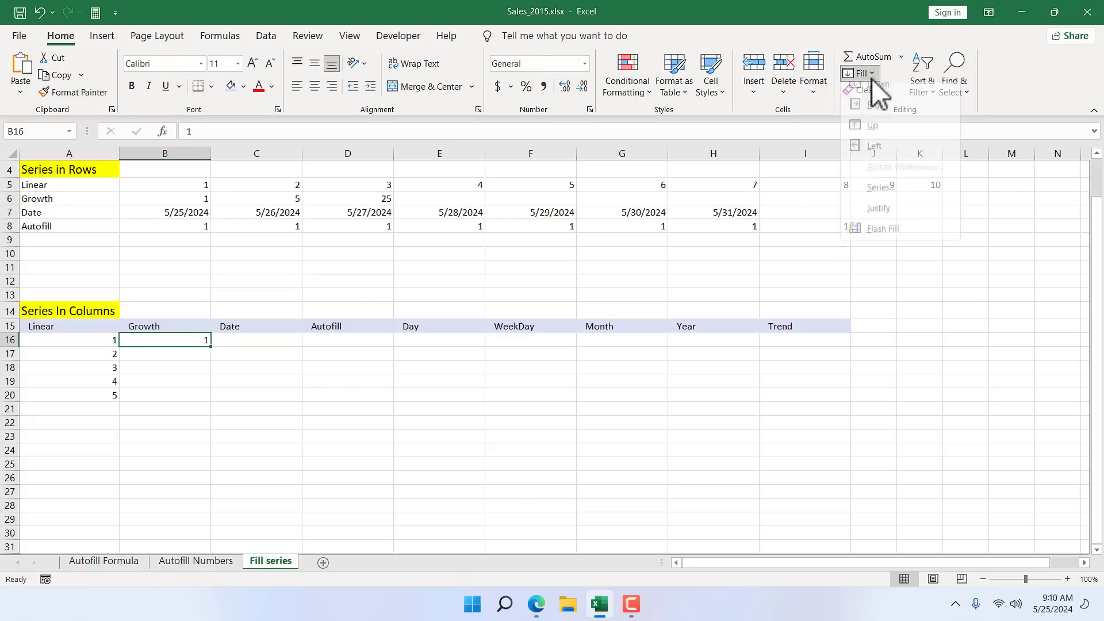
click(894, 207)
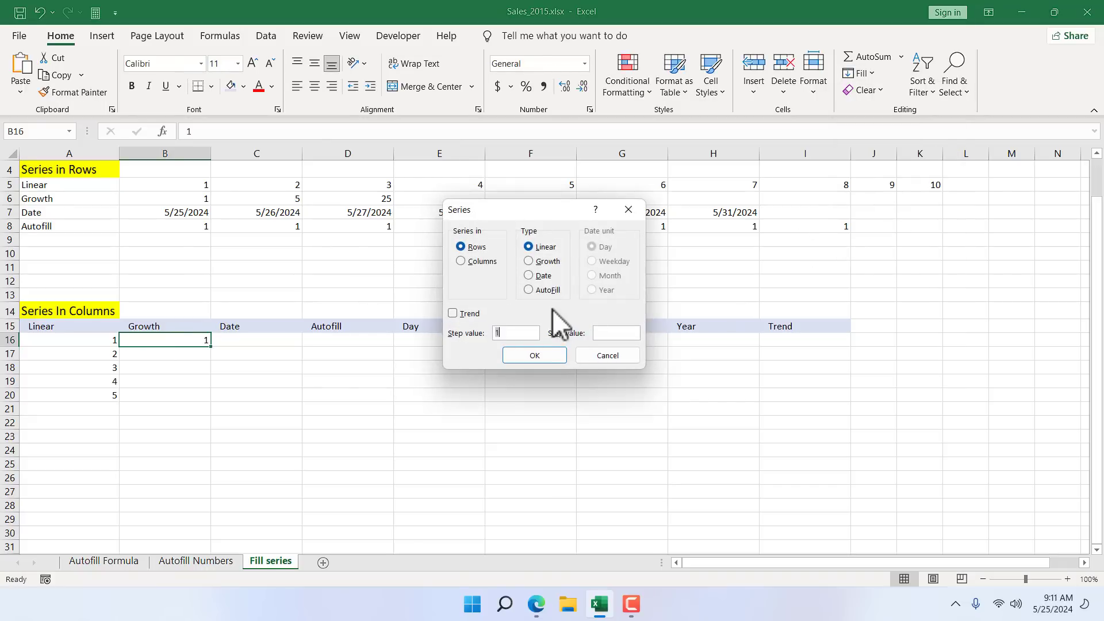
click(541, 260)
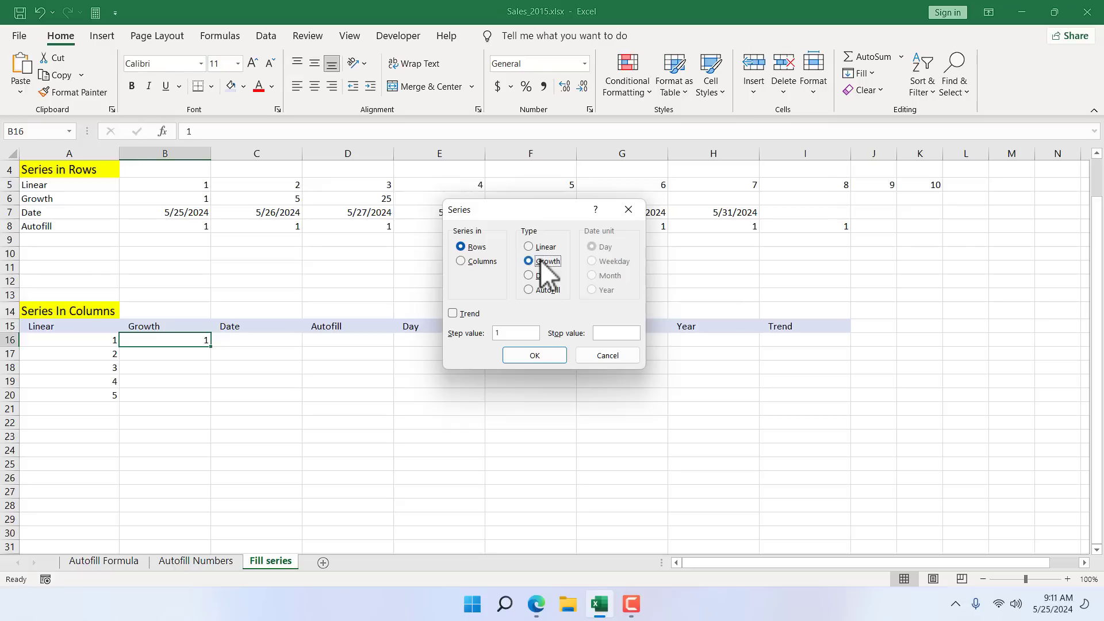
click(476, 263)
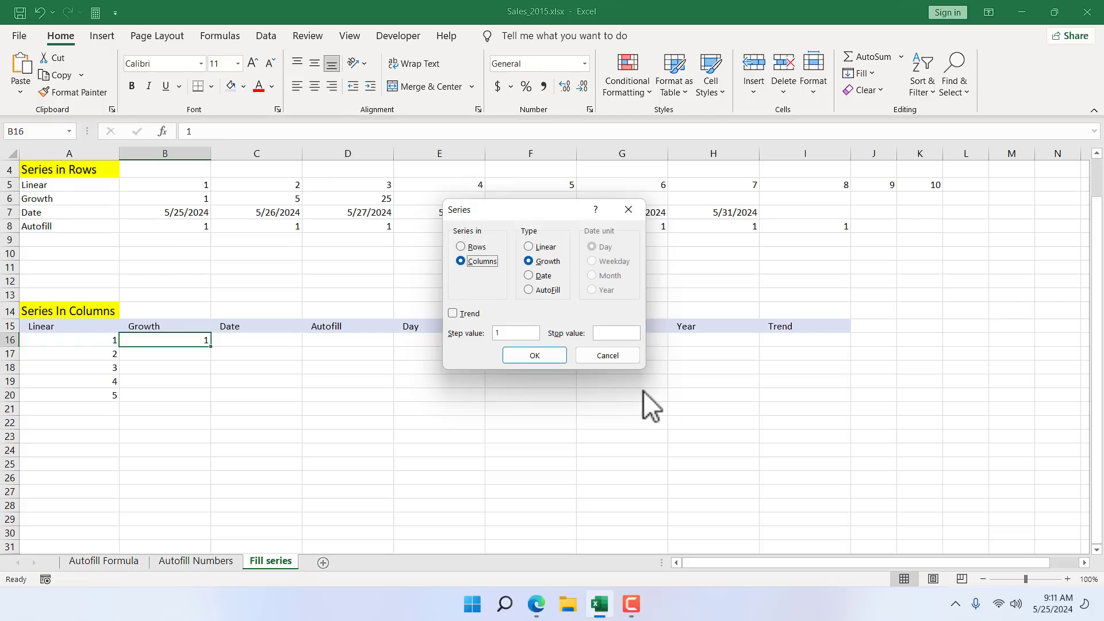
drag(489, 338, 515, 335)
text(3)
click(615, 333)
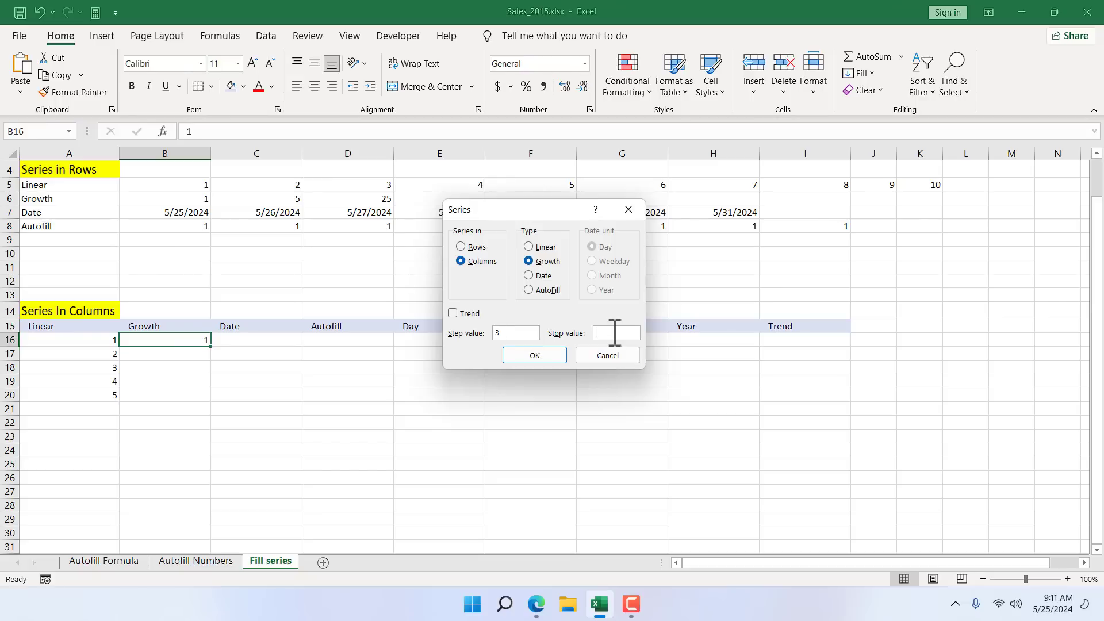
text(100)
click(530, 353)
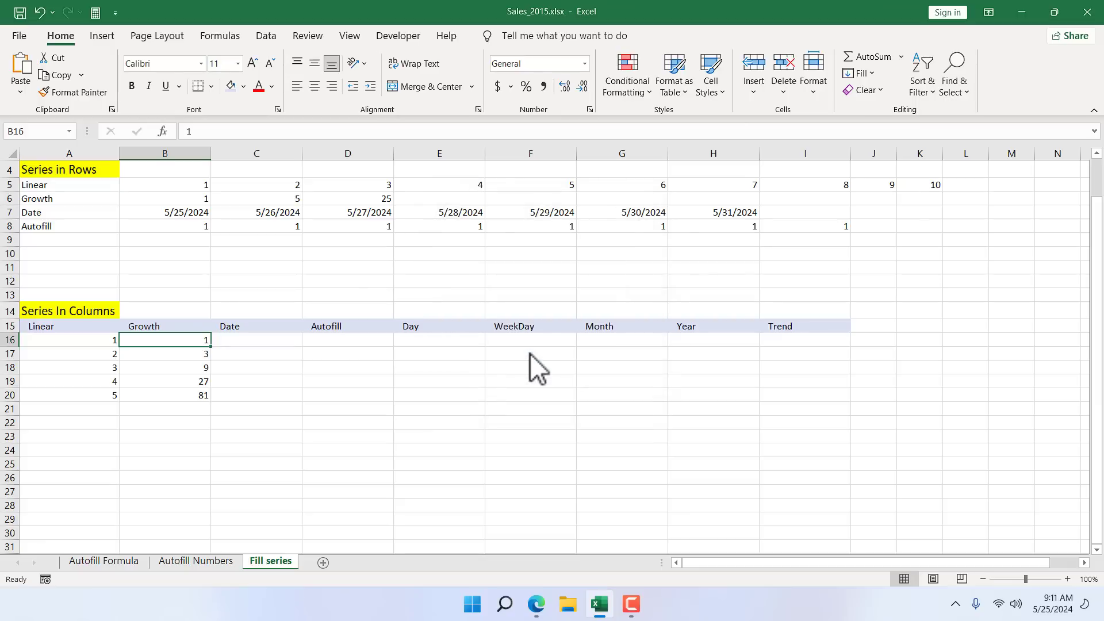
Step: Check the growth values 3, 9 and 81 in column B
click(172, 353)
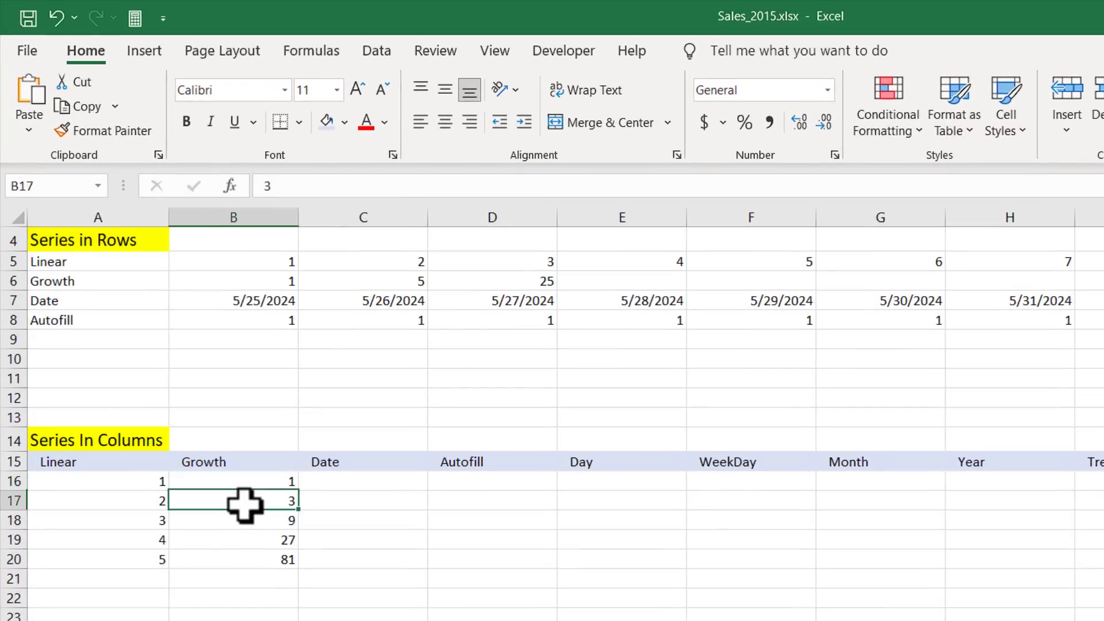
click(270, 529)
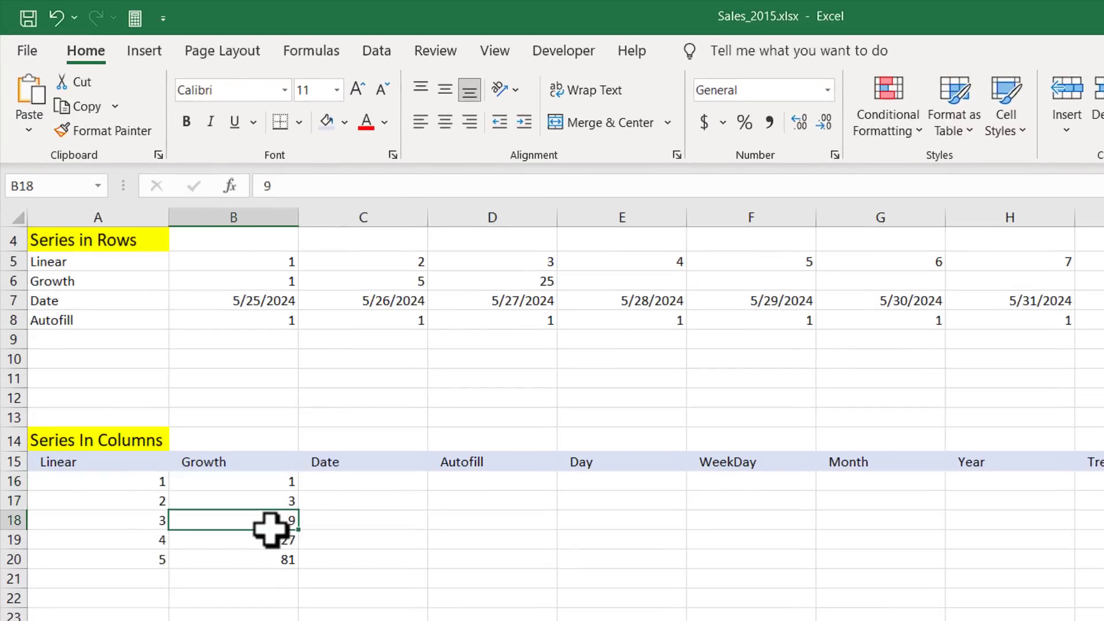
click(271, 560)
click(371, 489)
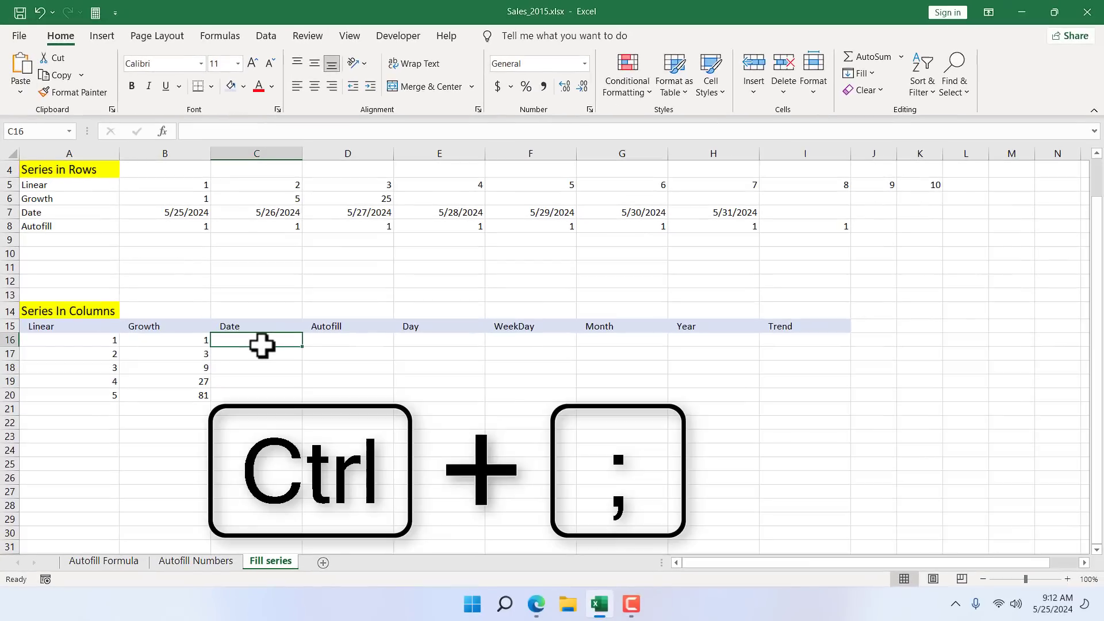
Step: Insert today's date in C16 and fill it down daily to stop value 5/31/2024
key(ctrl+semicolon)
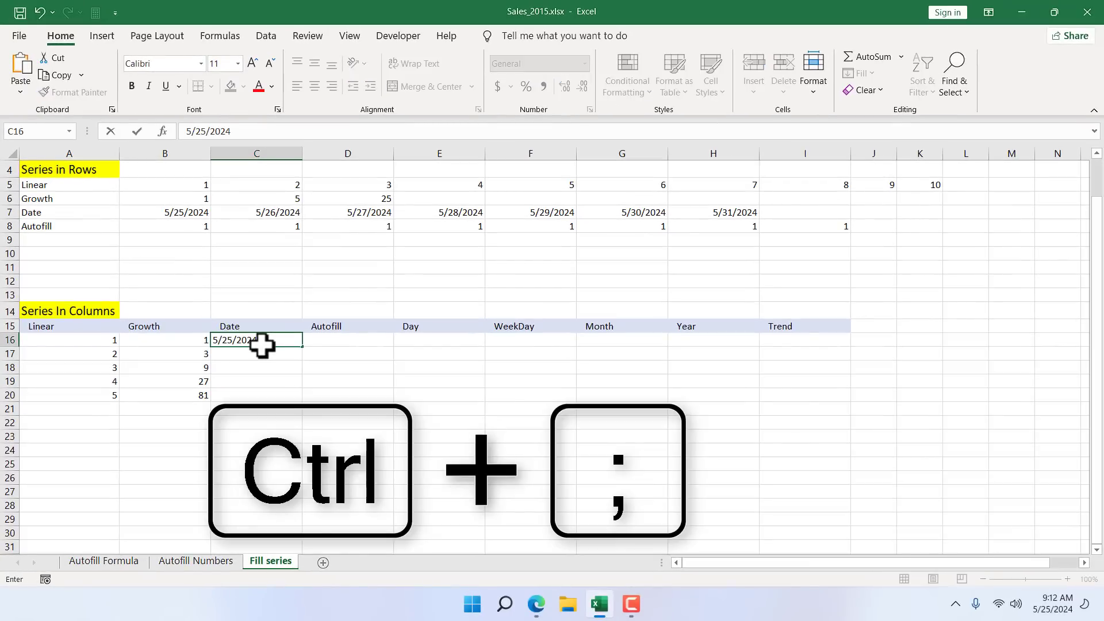
key(ctrl+Return)
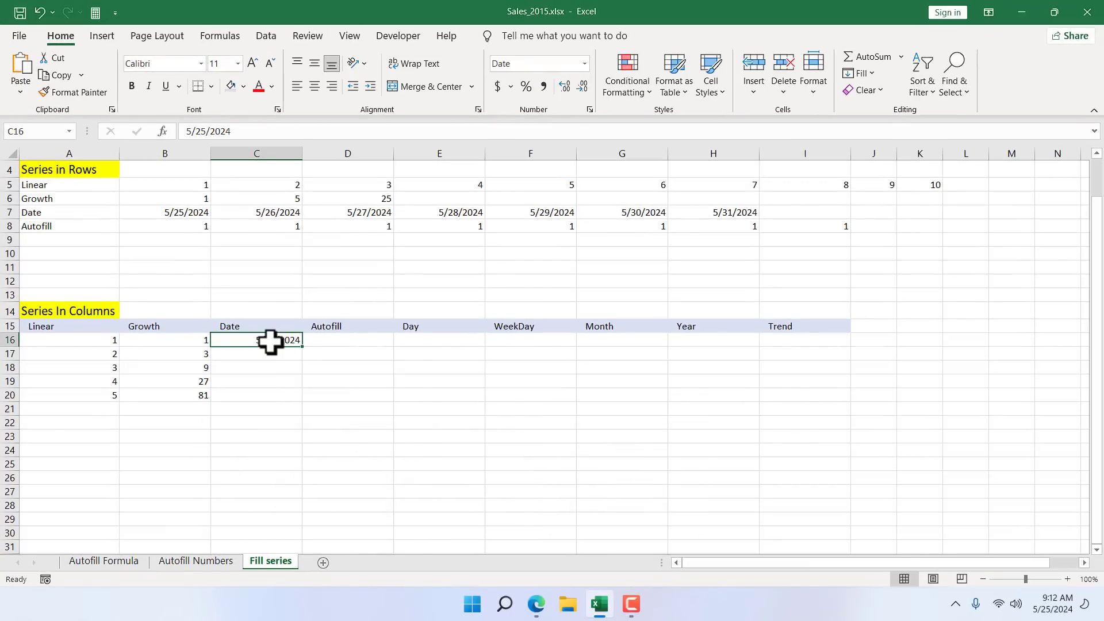
click(862, 74)
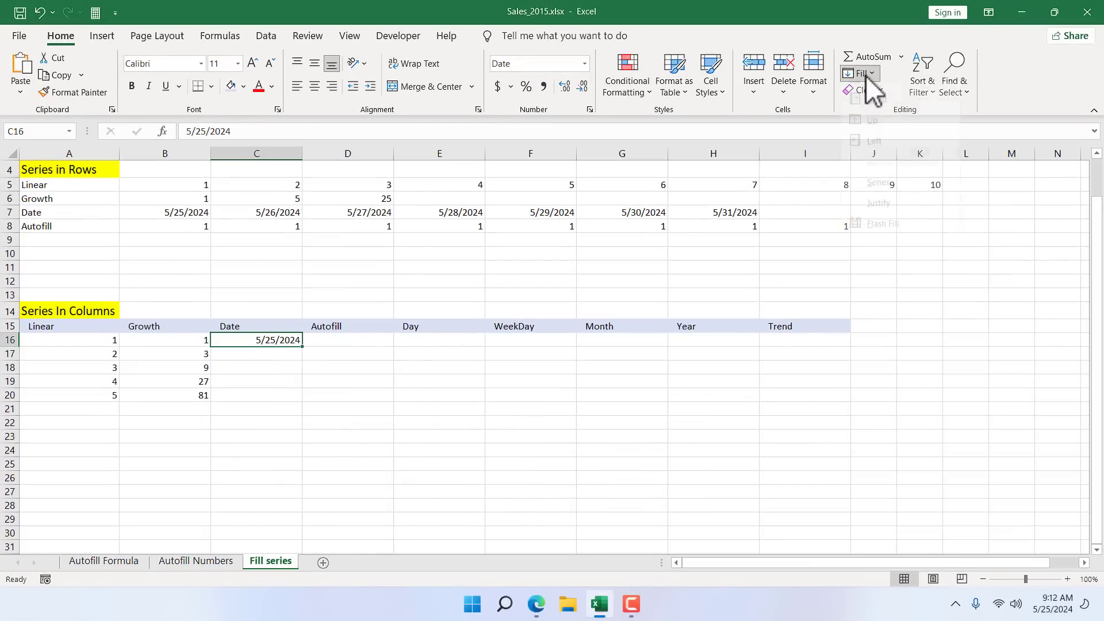
click(893, 200)
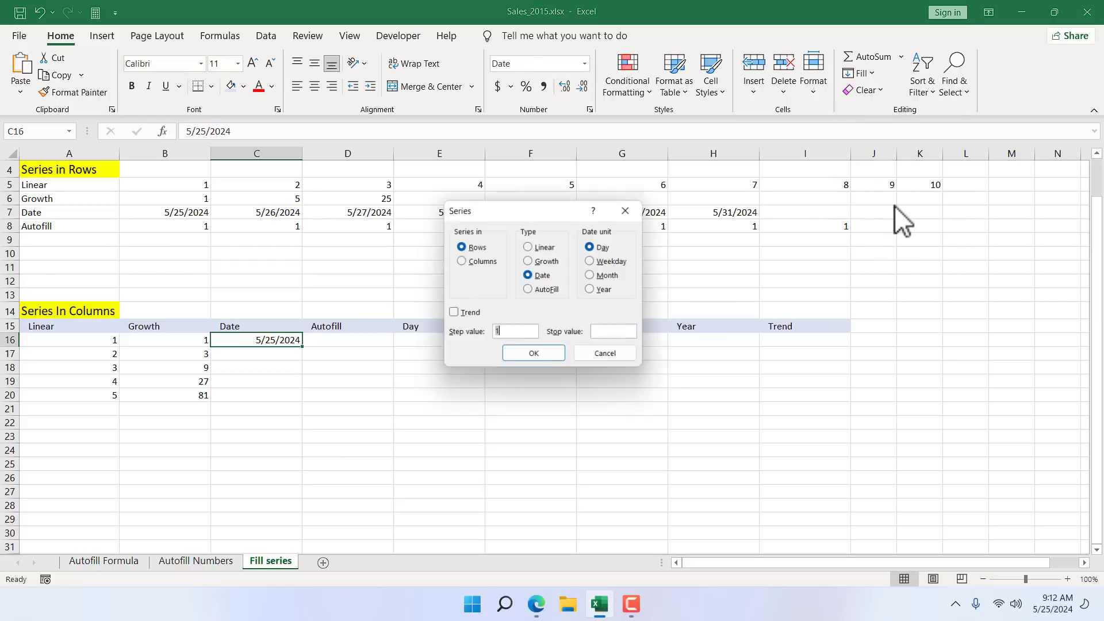
click(466, 261)
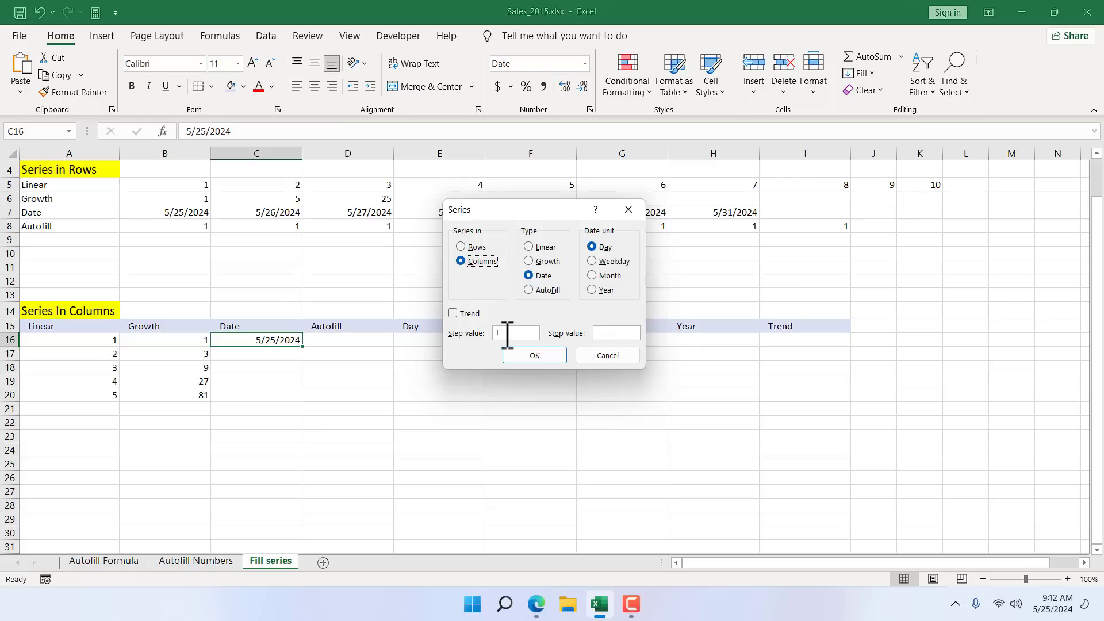
click(628, 333)
text(5/31/2024)
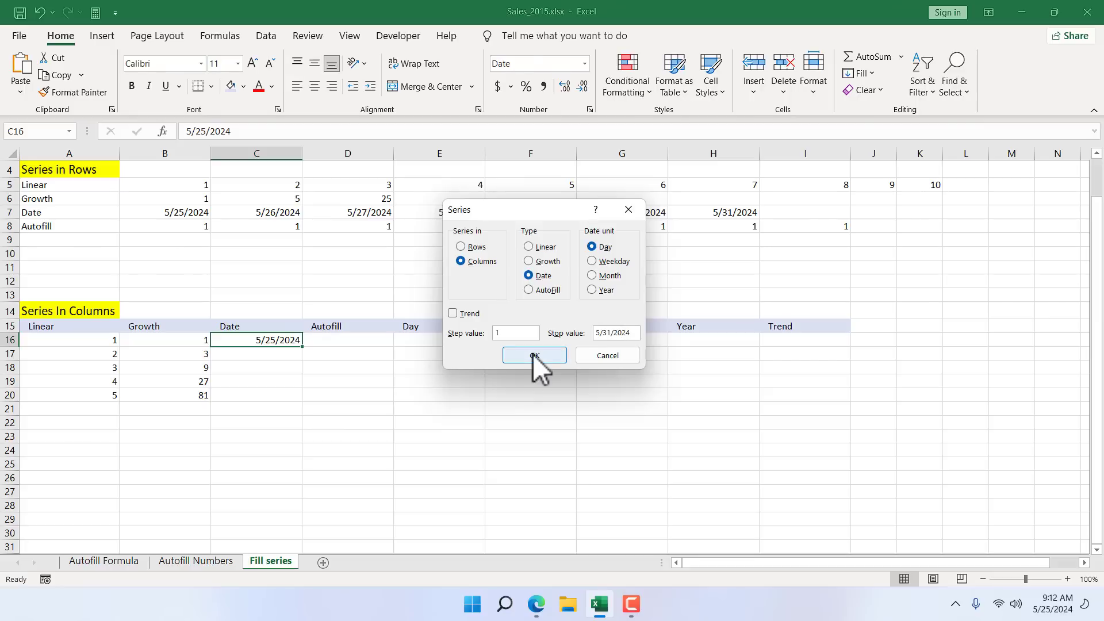
click(534, 354)
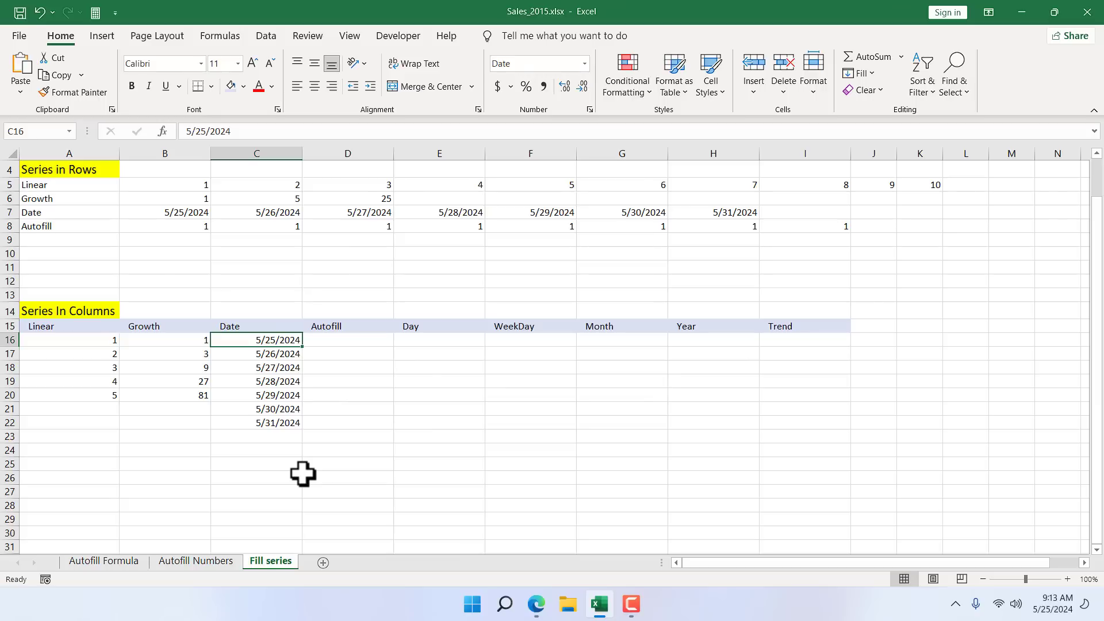
Step: Enter 1 and 3 in D16:D17 and select D16:D22
click(329, 339)
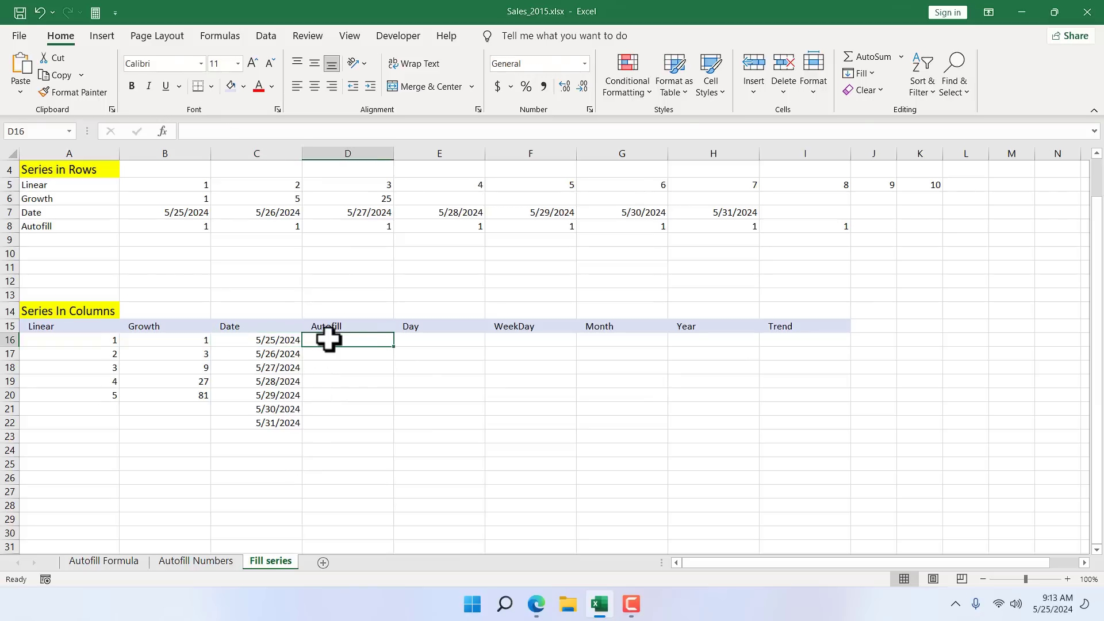
text(1)
key(Return)
text(3)
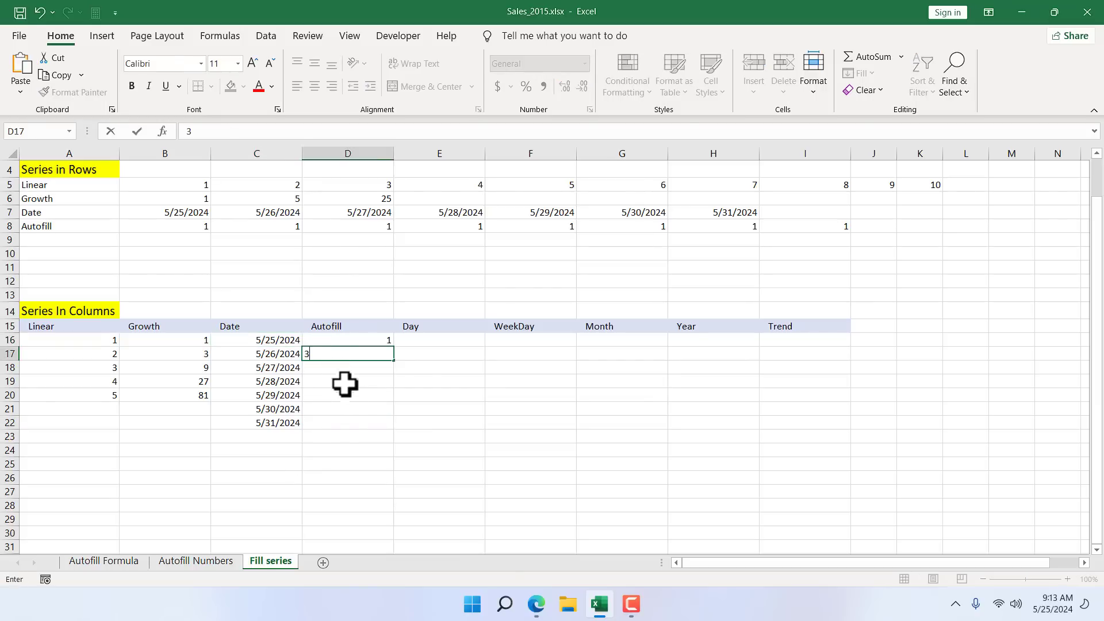
click(390, 453)
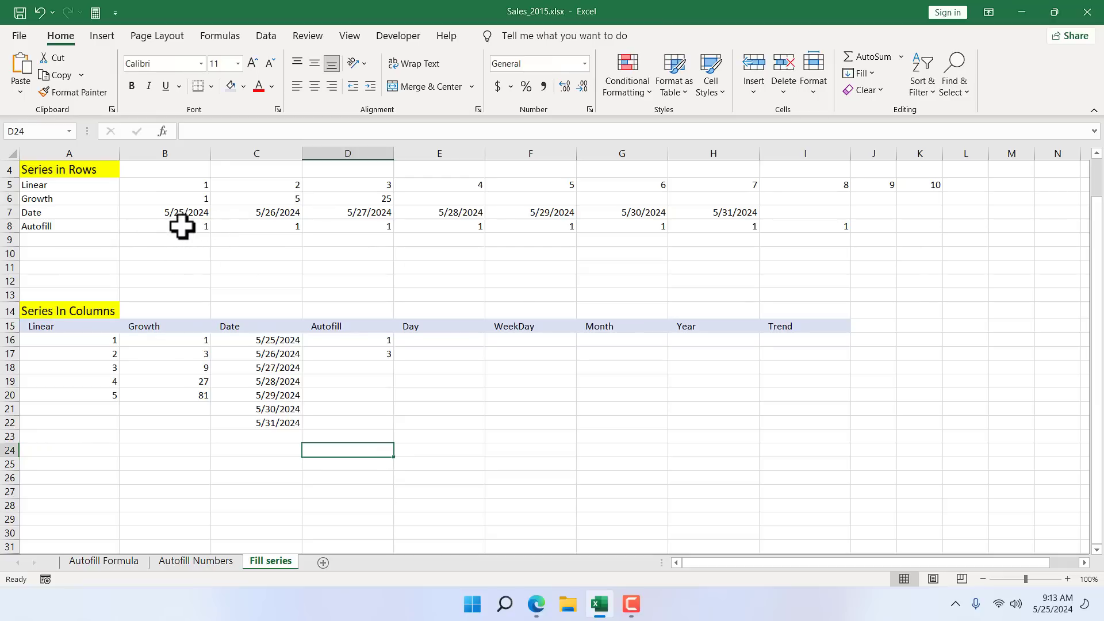
drag(367, 341, 367, 360)
click(360, 379)
drag(359, 341, 357, 424)
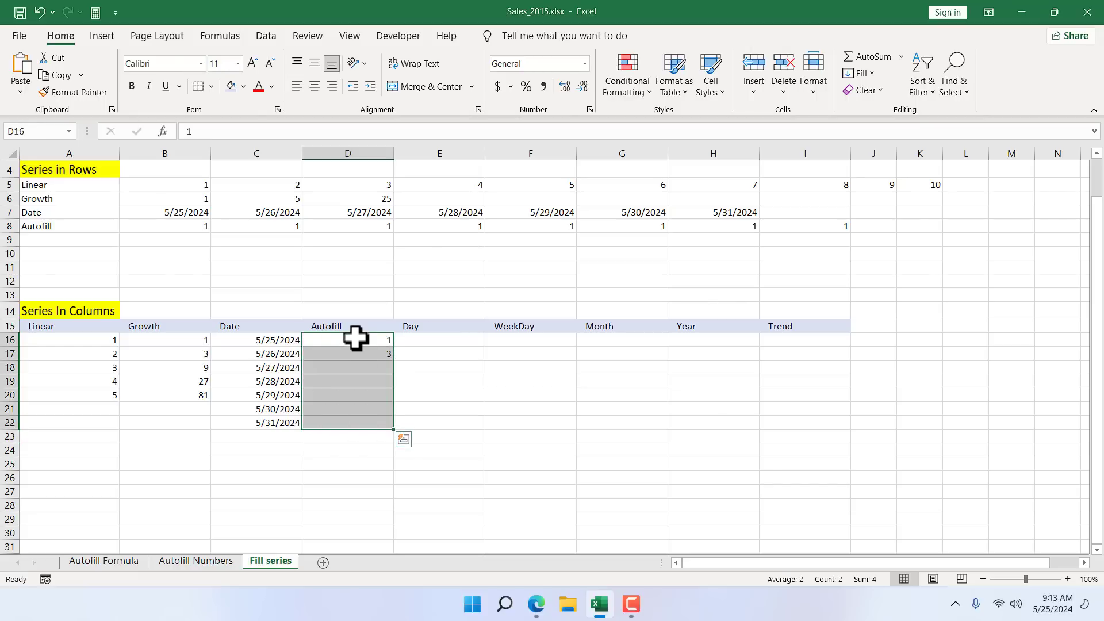
Step: Extend the 1, 3 pattern down D16:D22 with the AutoFill series type
click(851, 75)
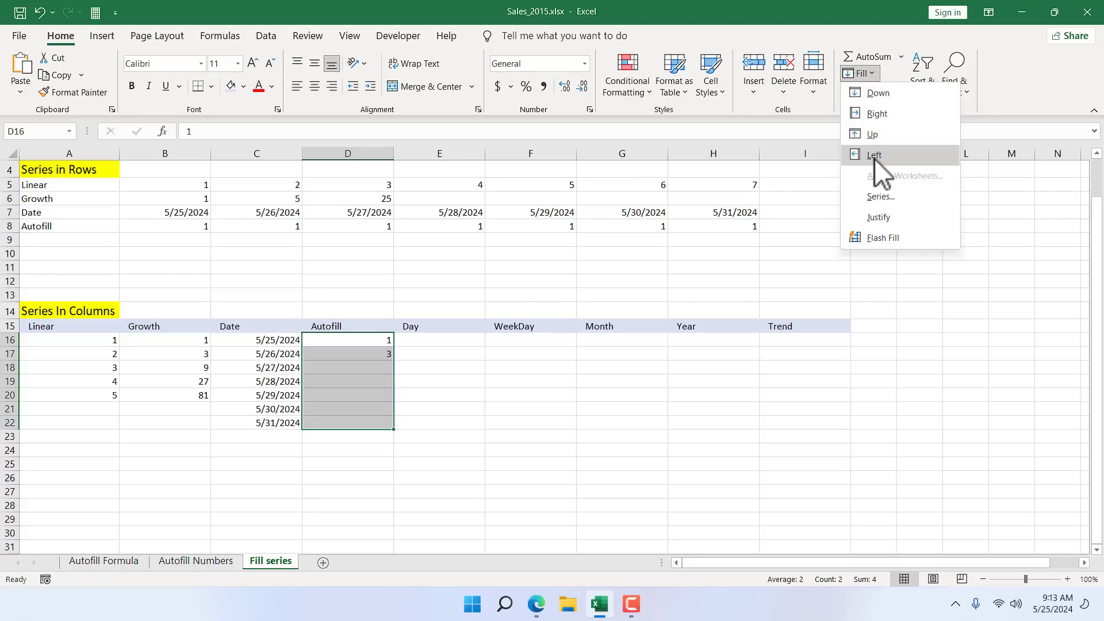
click(875, 197)
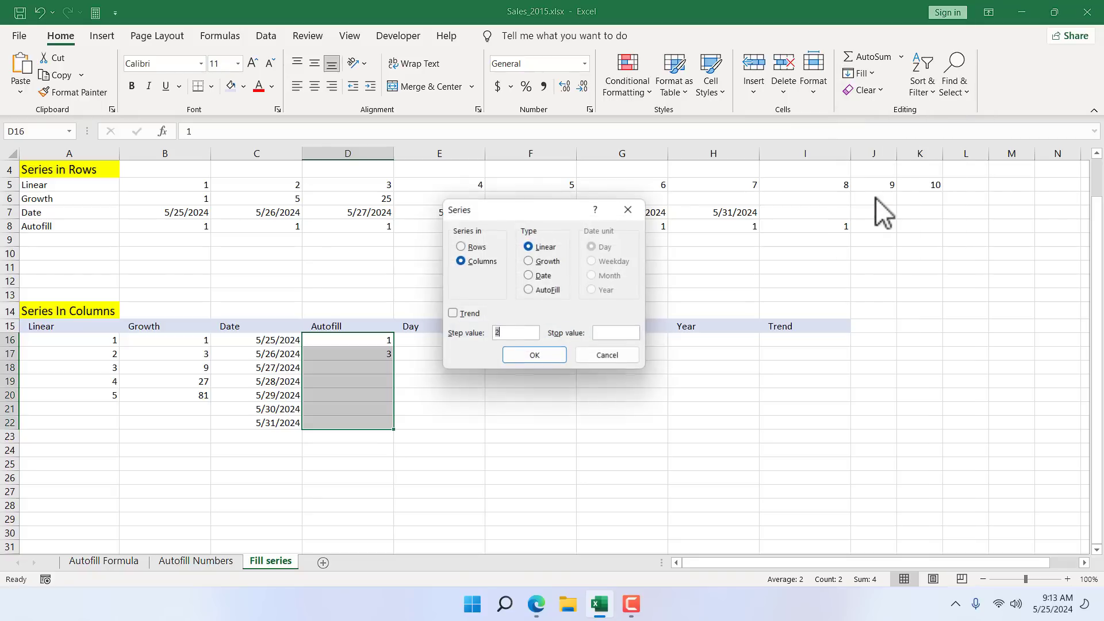
click(532, 291)
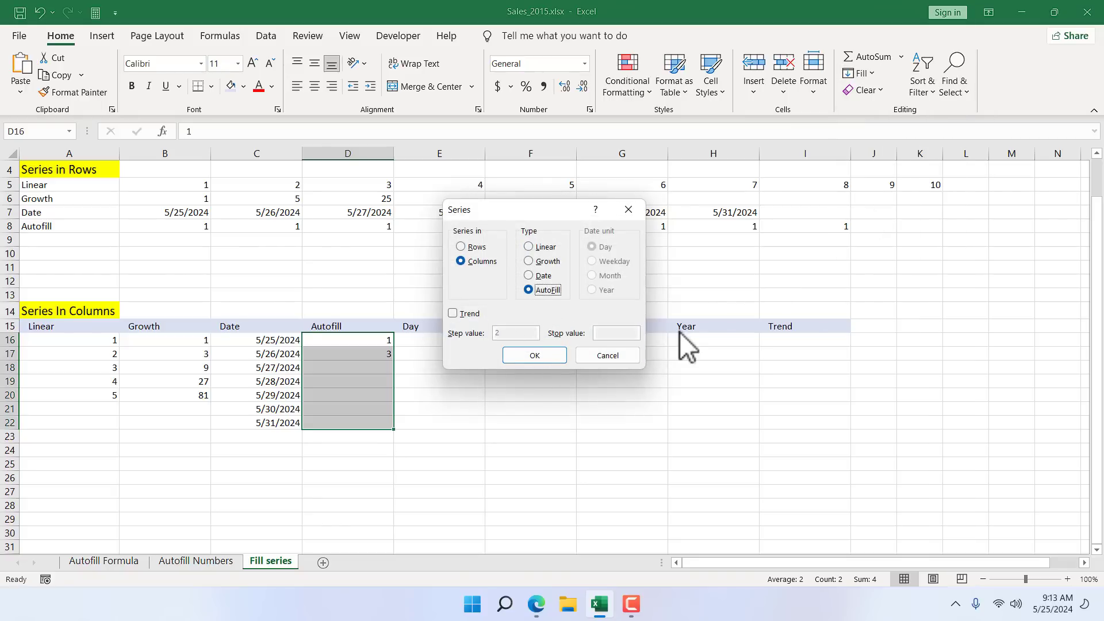
click(535, 355)
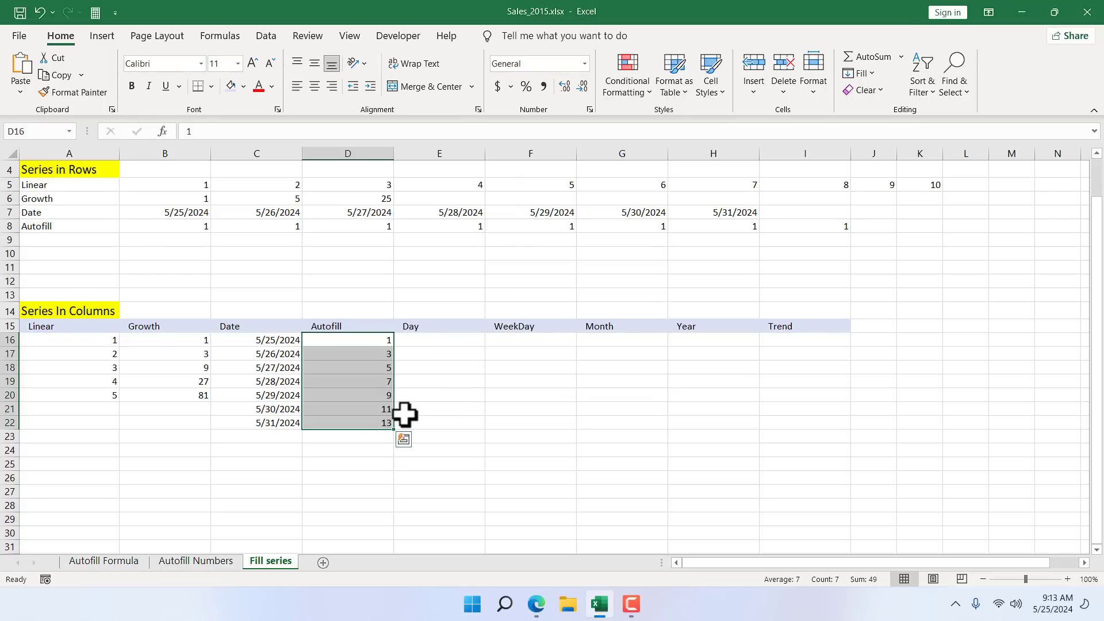
Step: Insert today's date, 5/25/2024, into cell E16 under Day
click(422, 340)
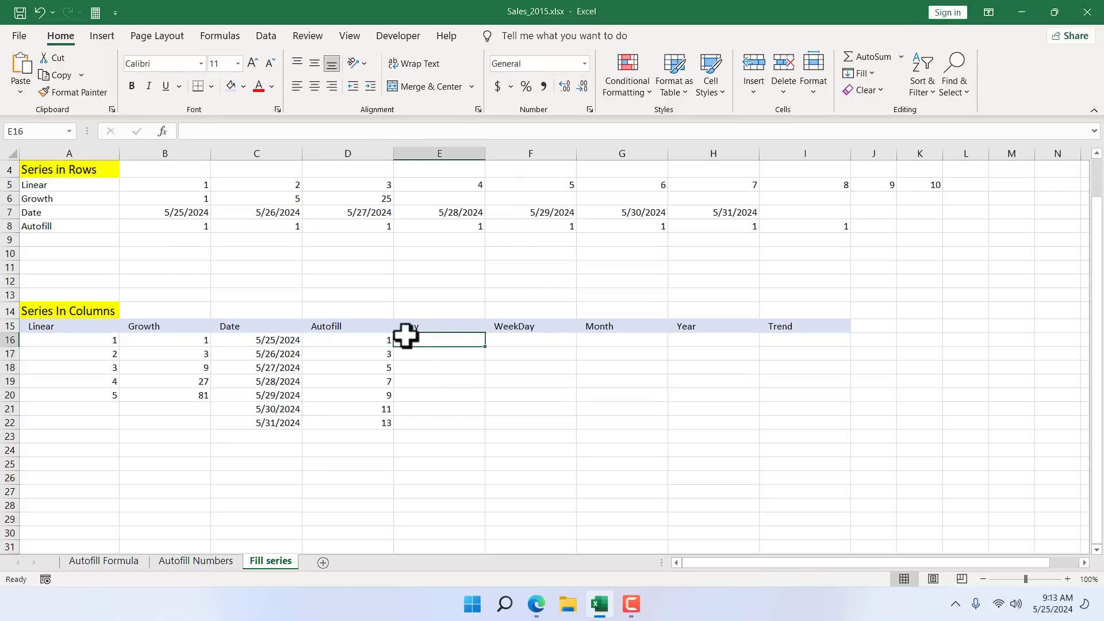
click(247, 344)
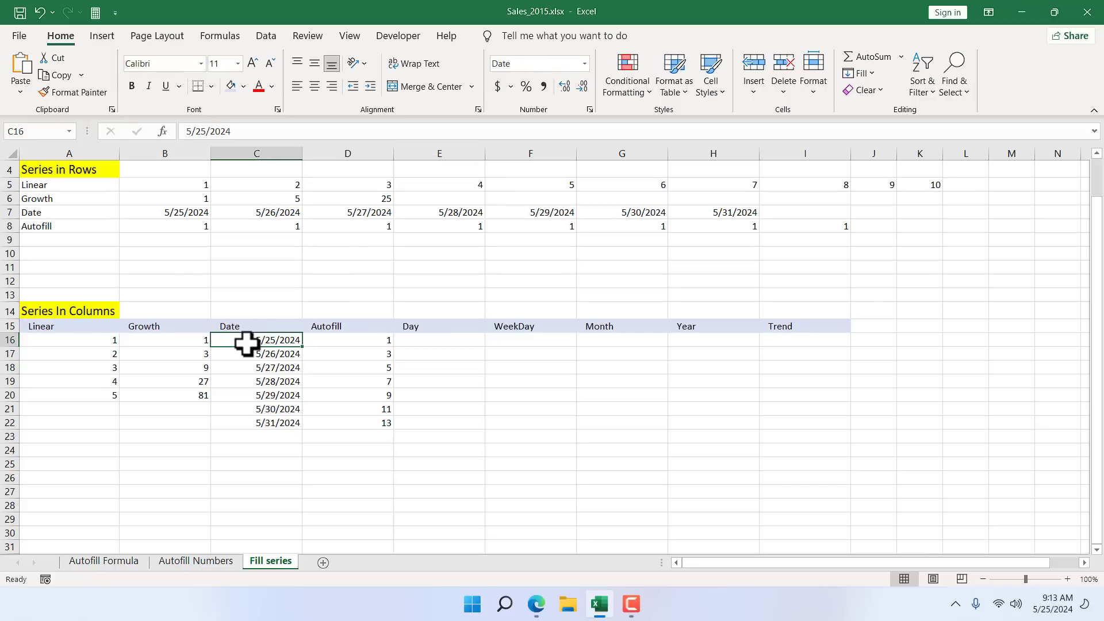
click(452, 341)
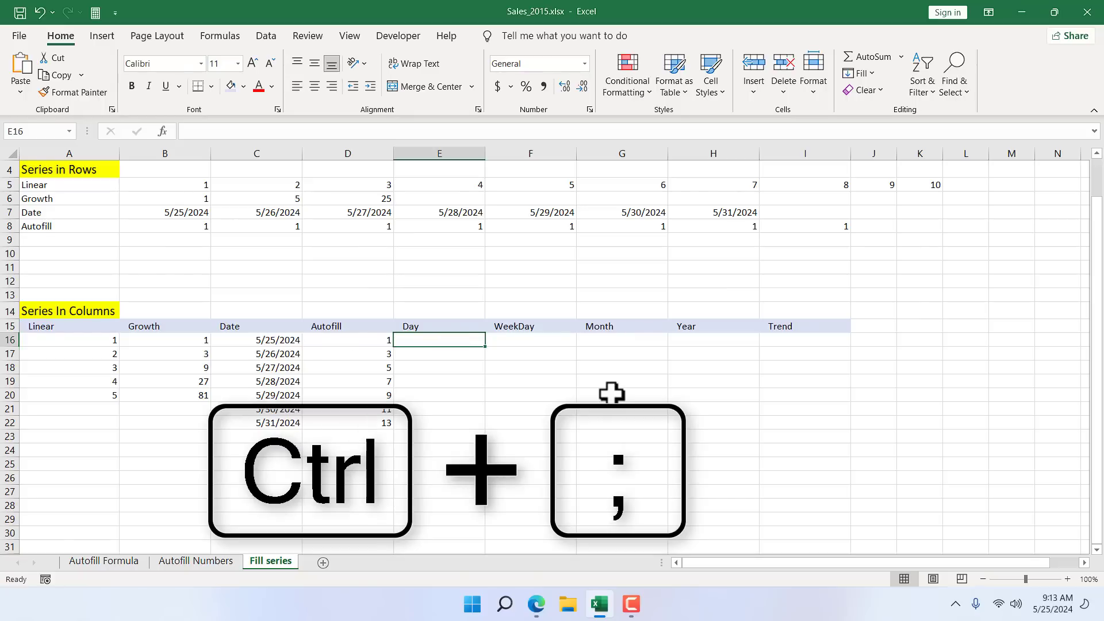
key(ctrl+semicolon)
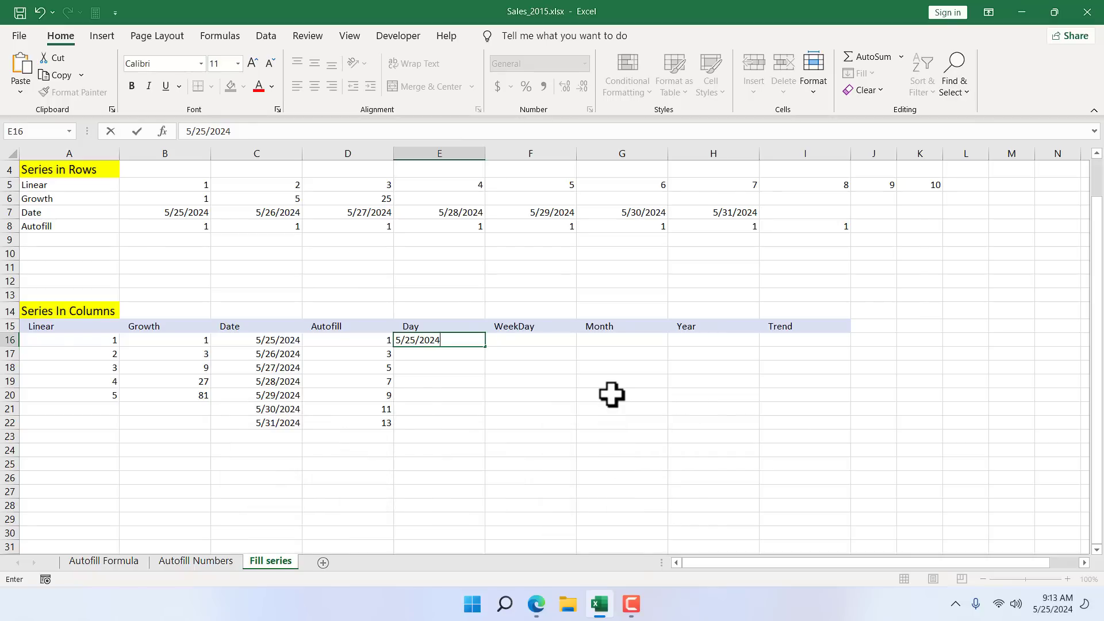
key(ctrl+Return)
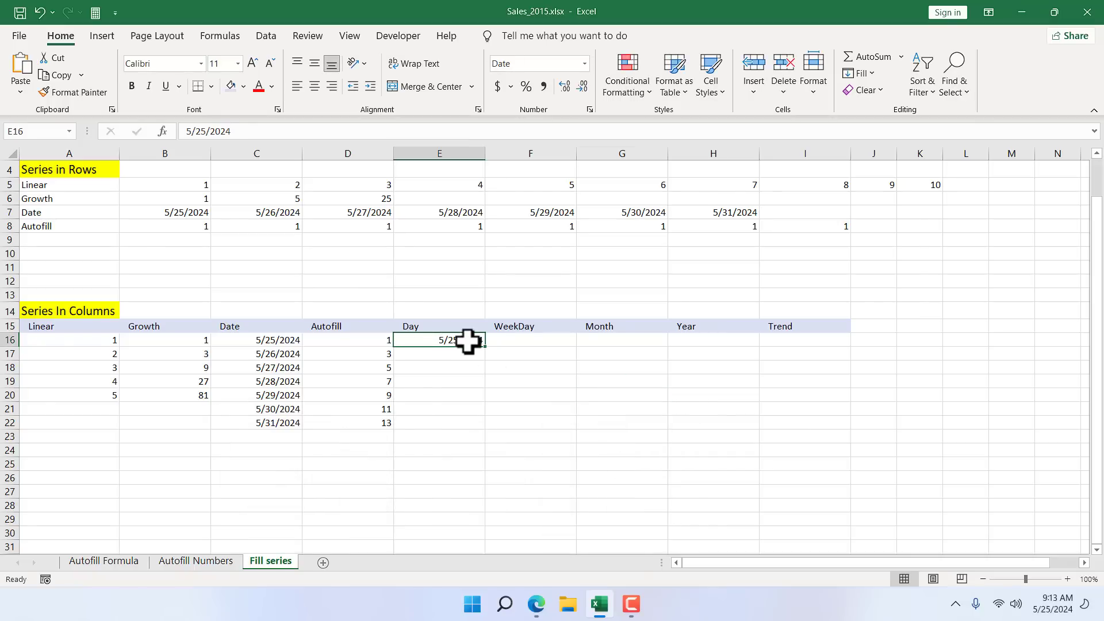
Step: Apply a date series with step 2 and stop value 6/12/2024 from E16
click(878, 74)
click(891, 191)
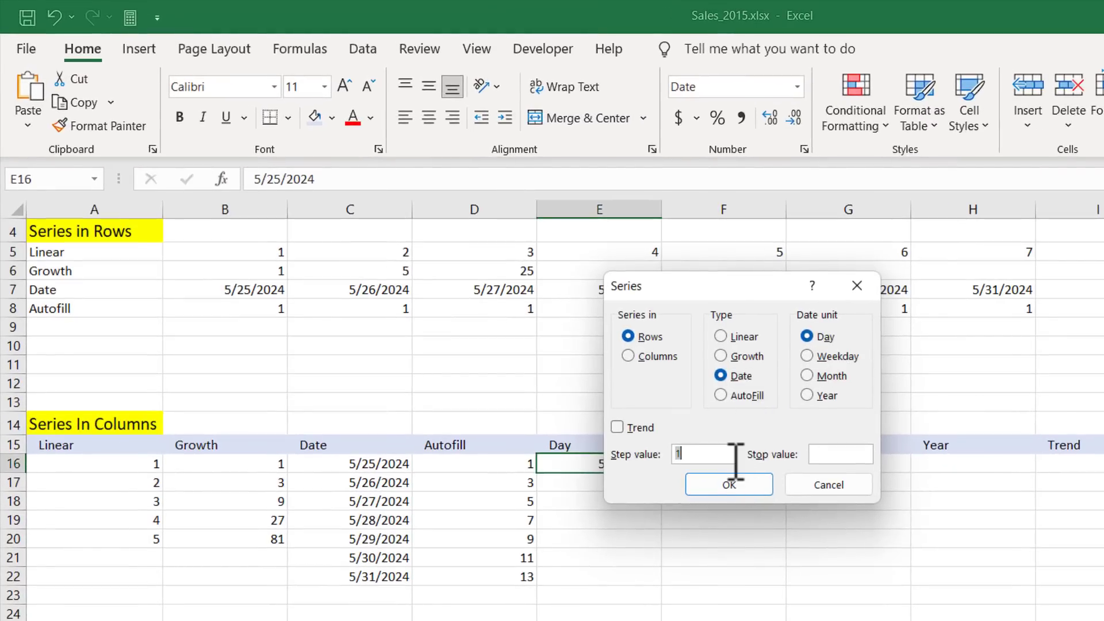
text(2)
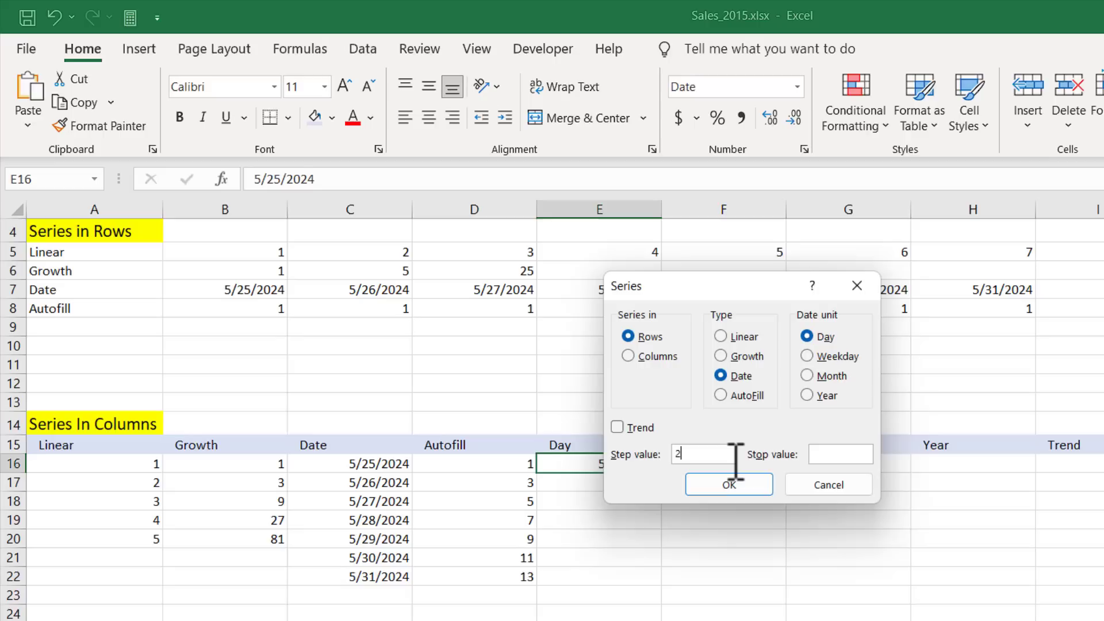
click(846, 457)
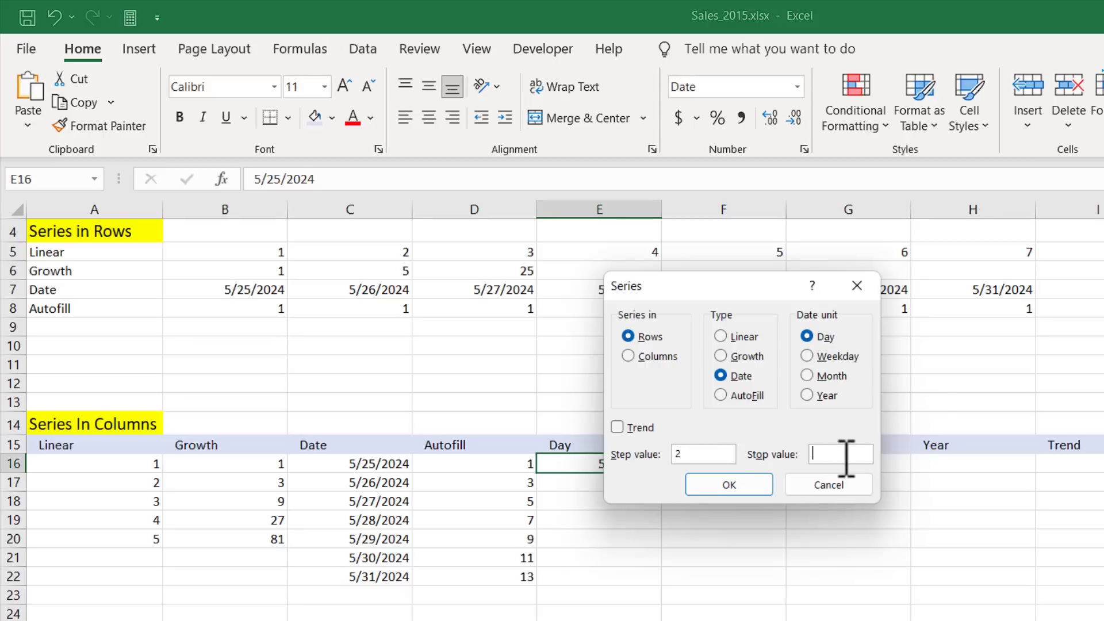
text(6/12/2024)
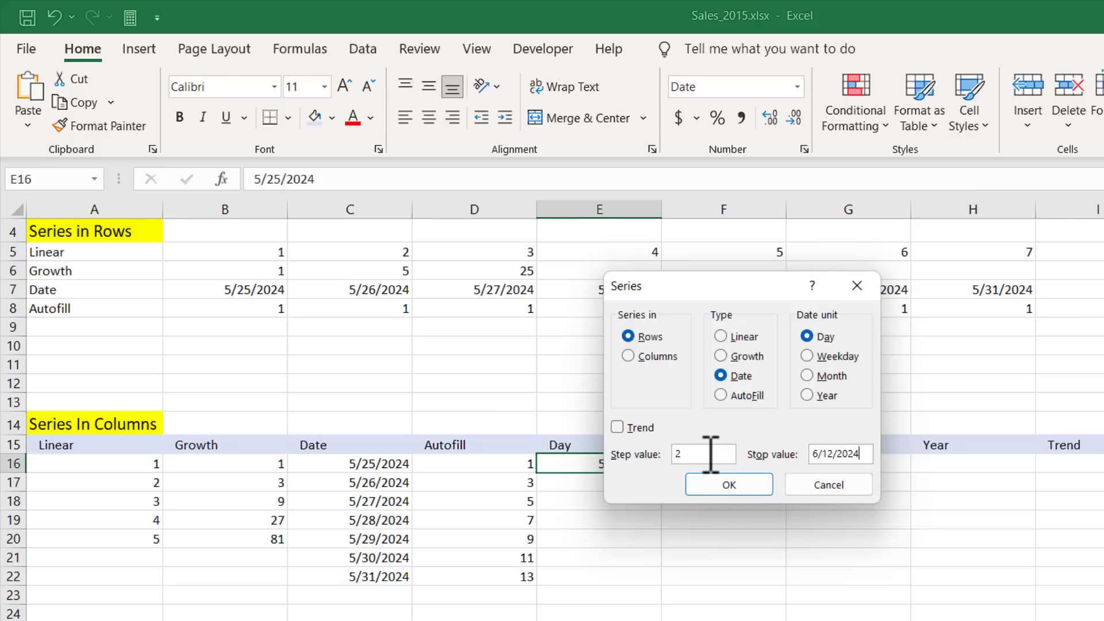
click(743, 490)
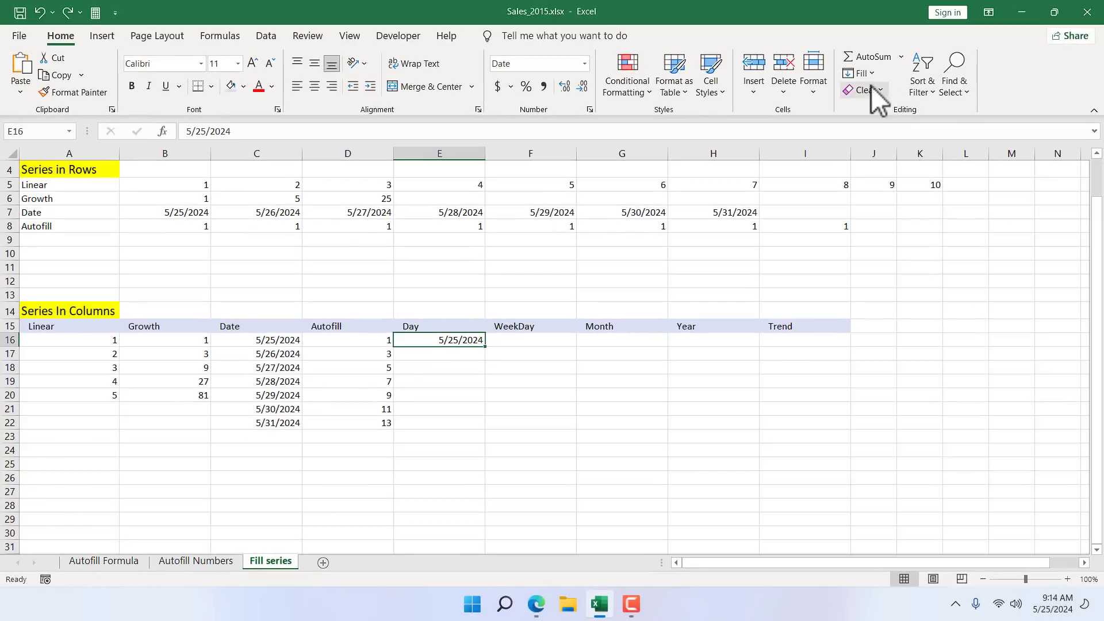
Step: Fill the Day column down as a date series by day, step 2, stopping at 6/12/2024
click(863, 73)
click(880, 197)
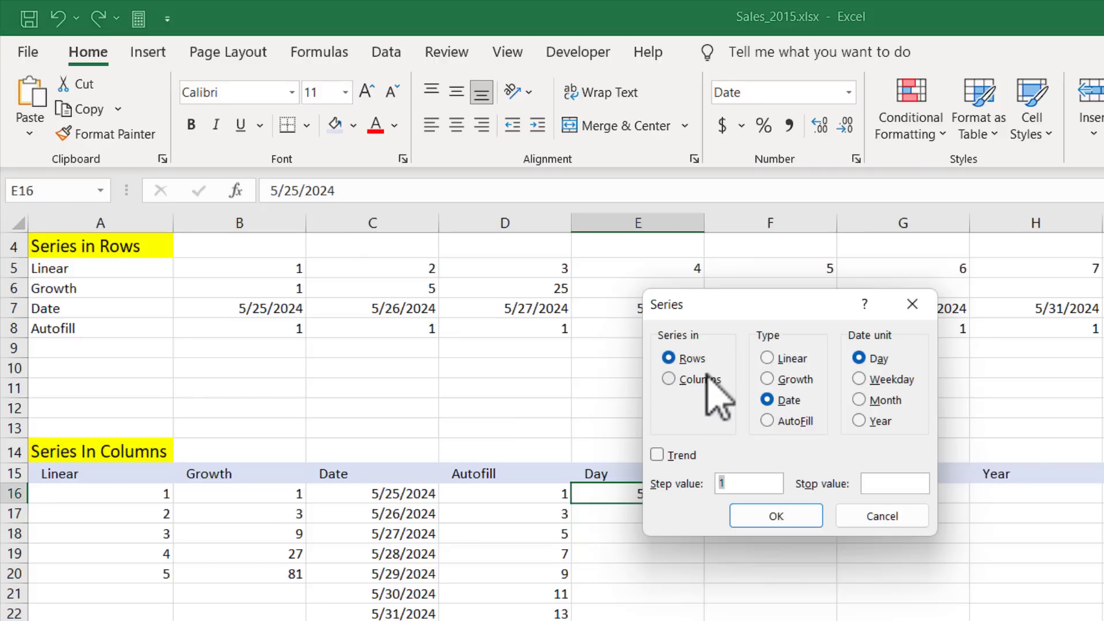
click(709, 378)
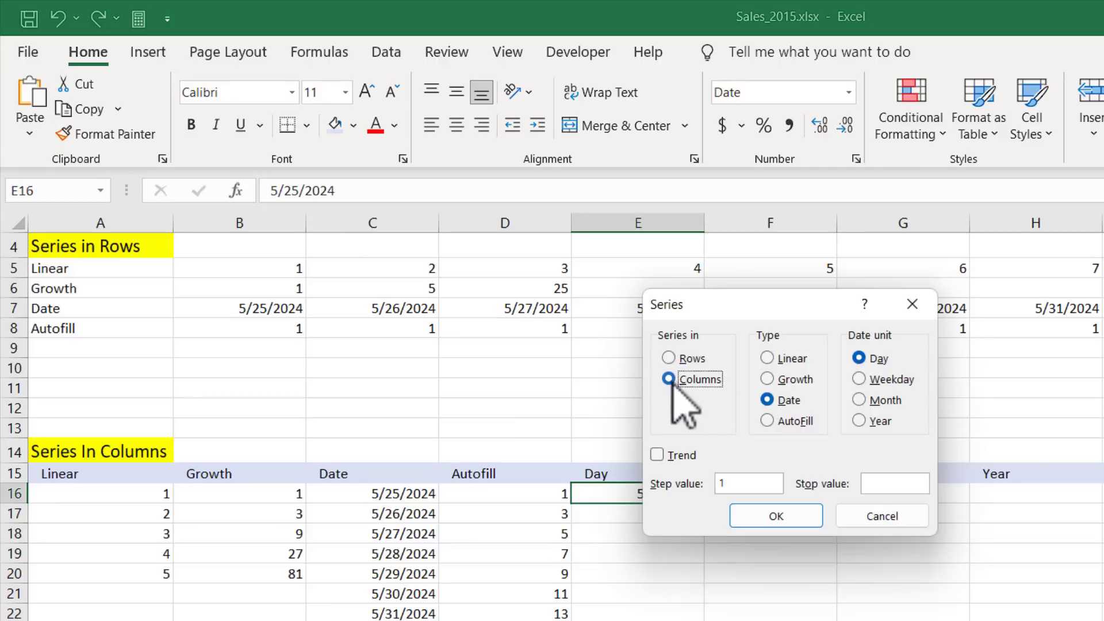
double_click(736, 485)
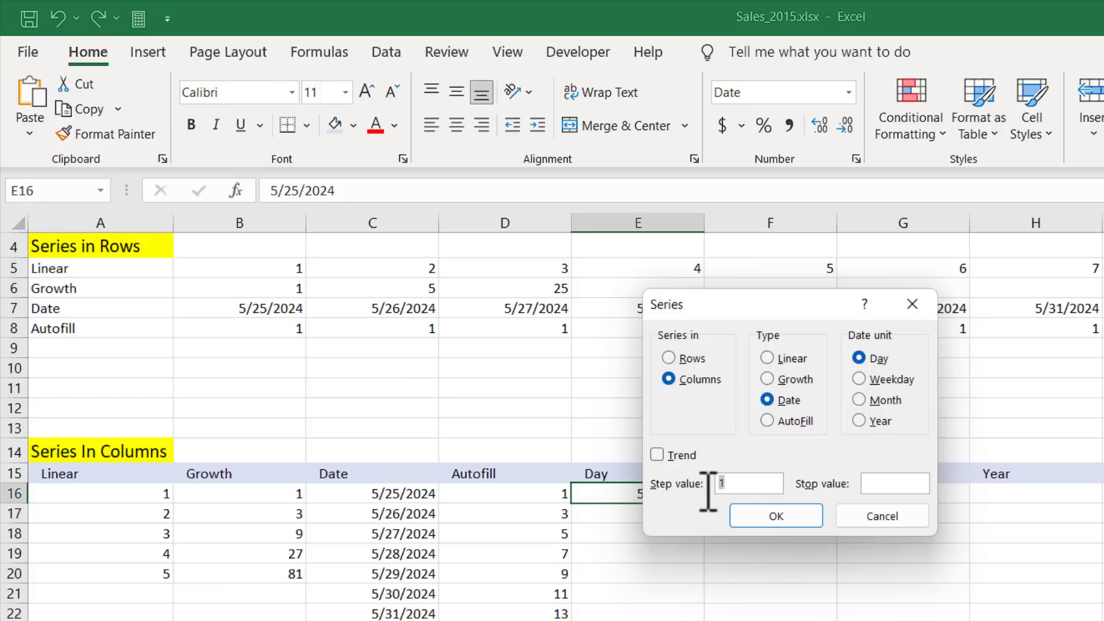
text(2)
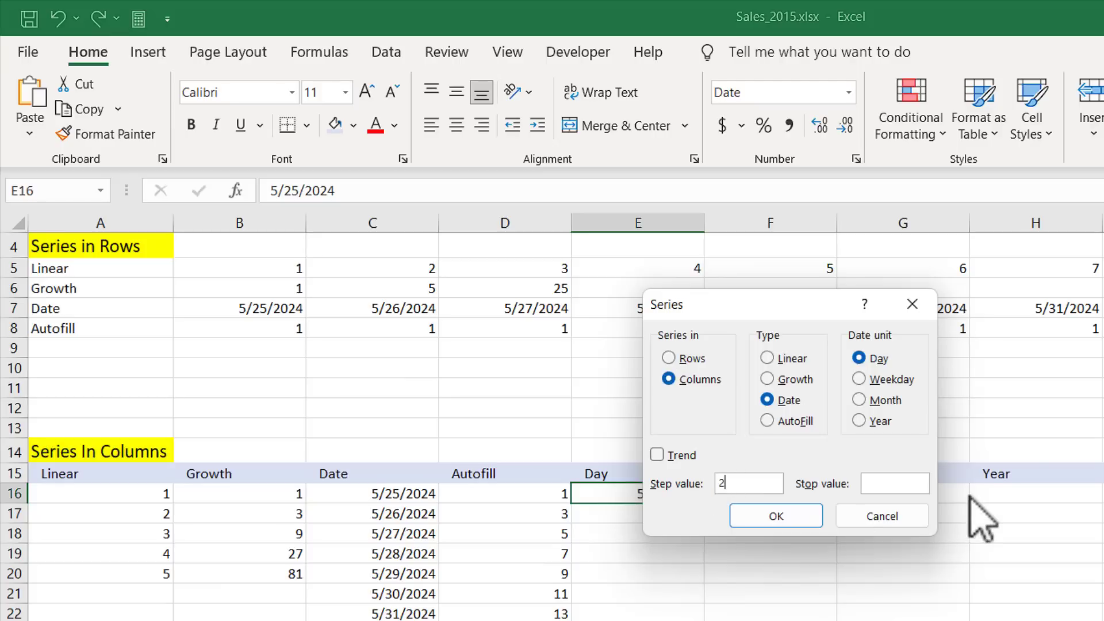
click(909, 485)
text(6/12/2024)
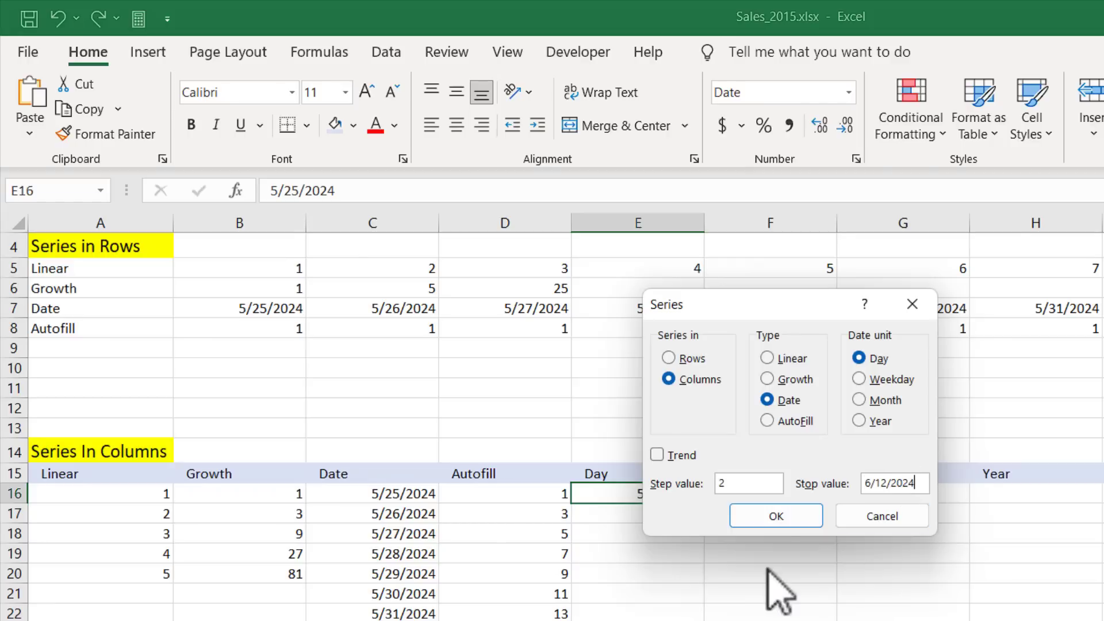
click(777, 516)
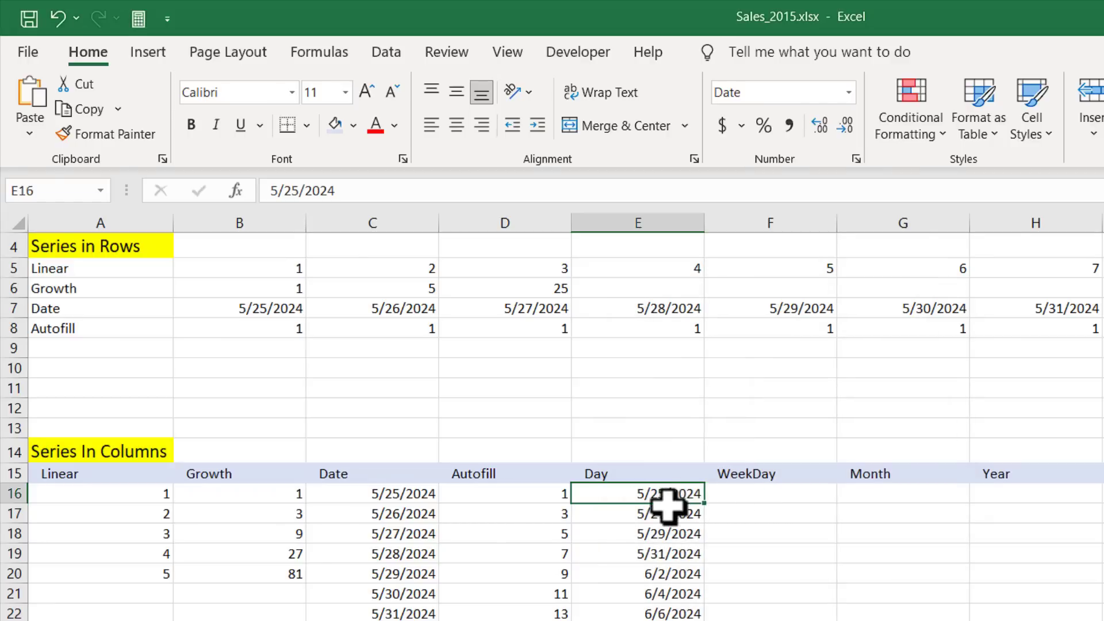
Step: Review the Day dates and select F16 to begin the WeekDay column
key(Down)
key(Up)
key(Down)
key(Down)
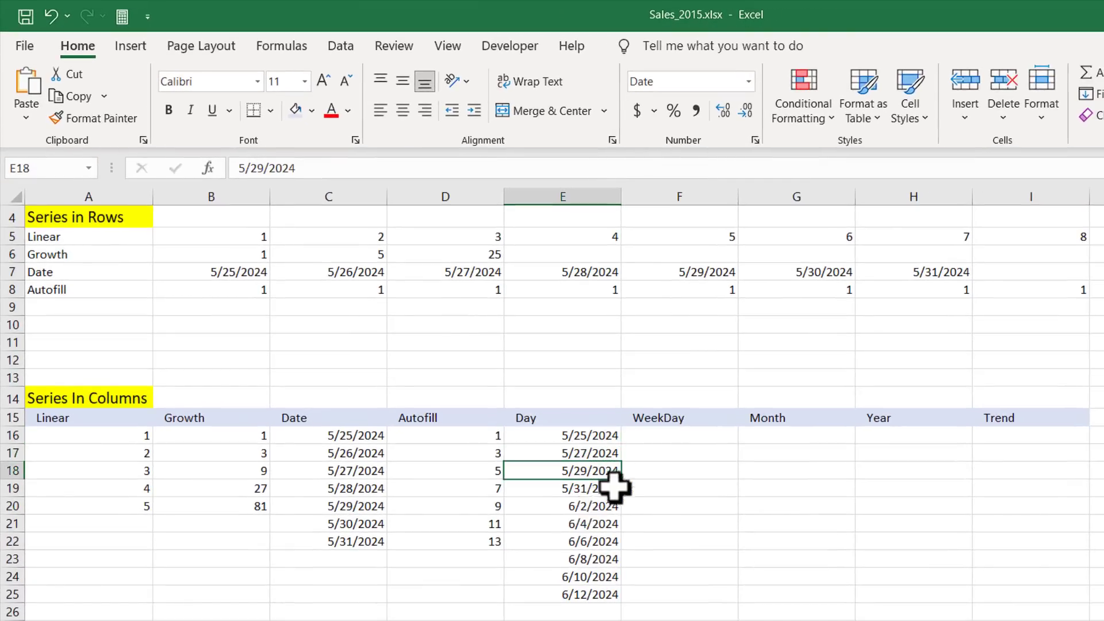
click(644, 439)
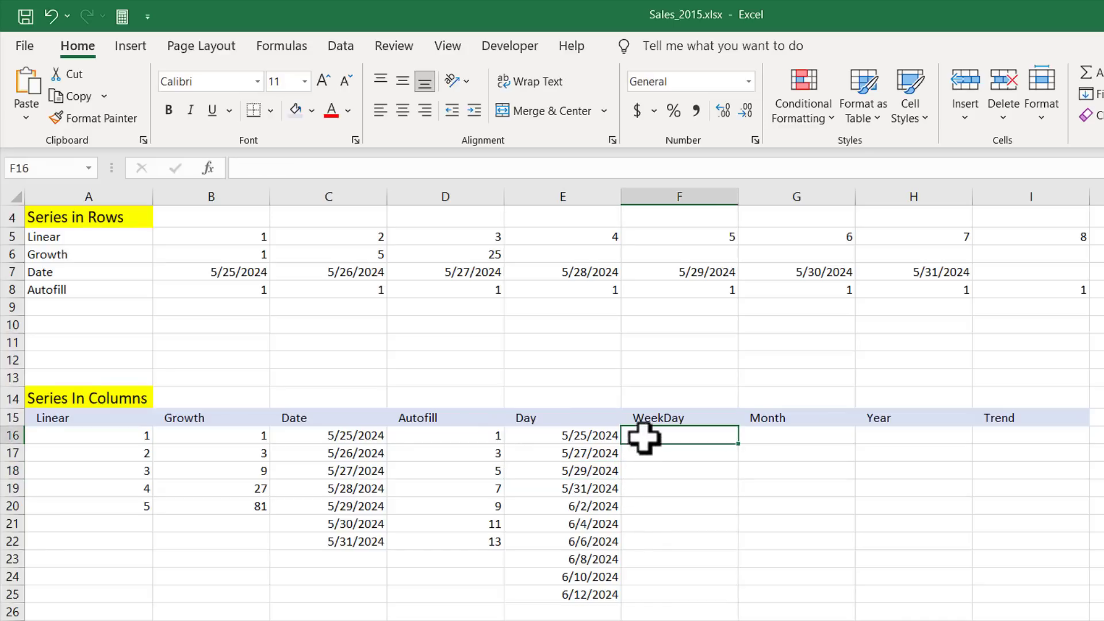
Step: Enter today's date (5/25/2024) in F16 with Ctrl+; as the WeekDay start
key(ctrl+semicolon)
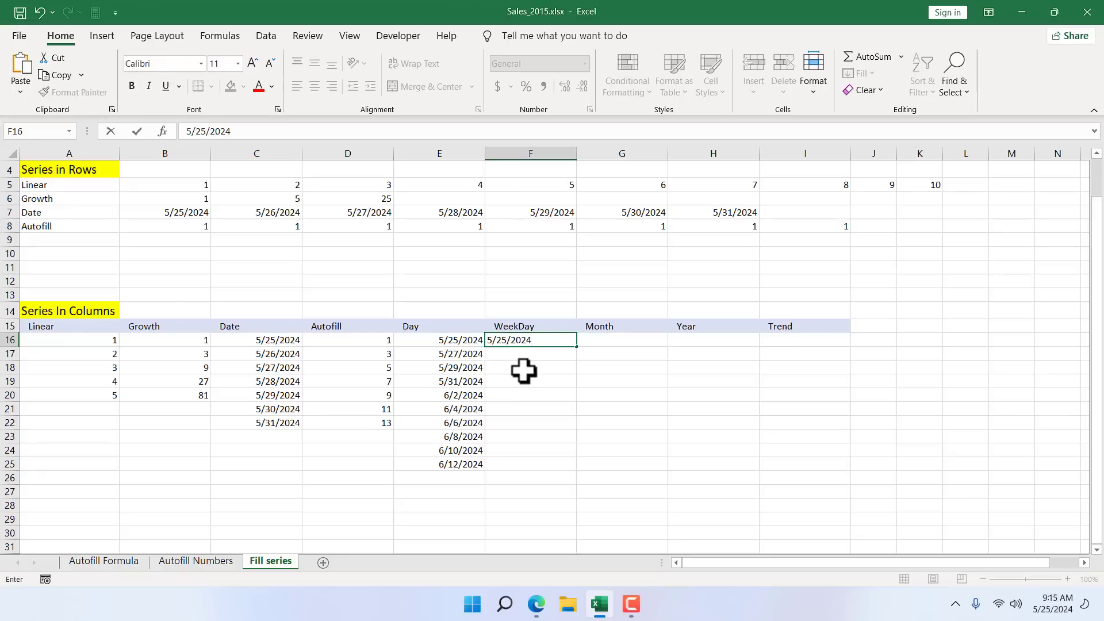
key(Return)
click(525, 341)
Step: Fill F16 down as a Weekday date series stopping at 6/12/2024
click(865, 73)
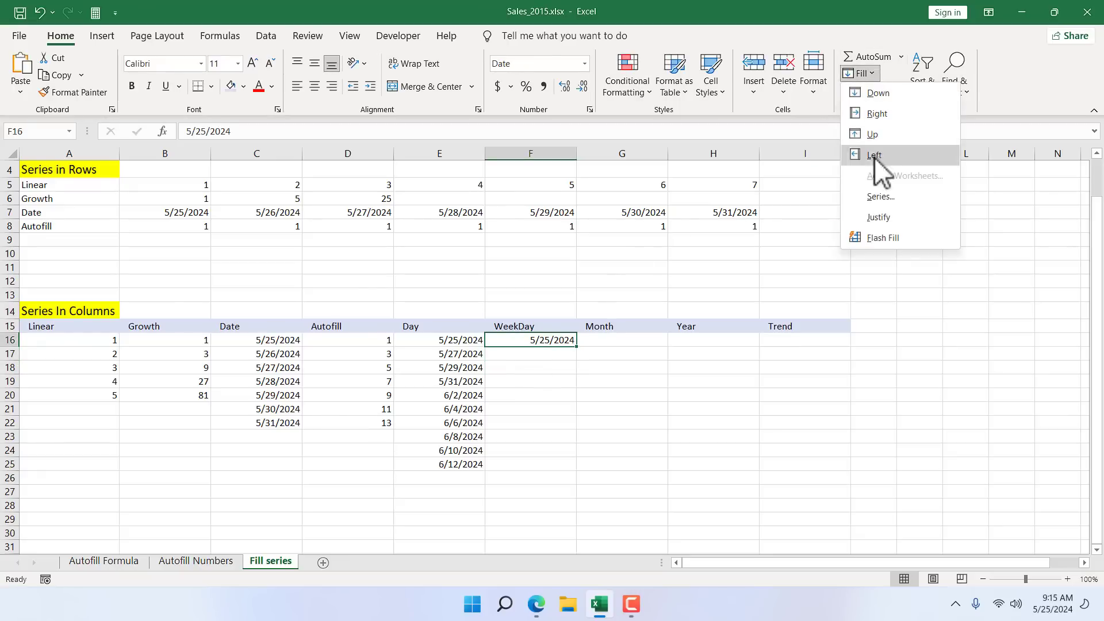
click(879, 197)
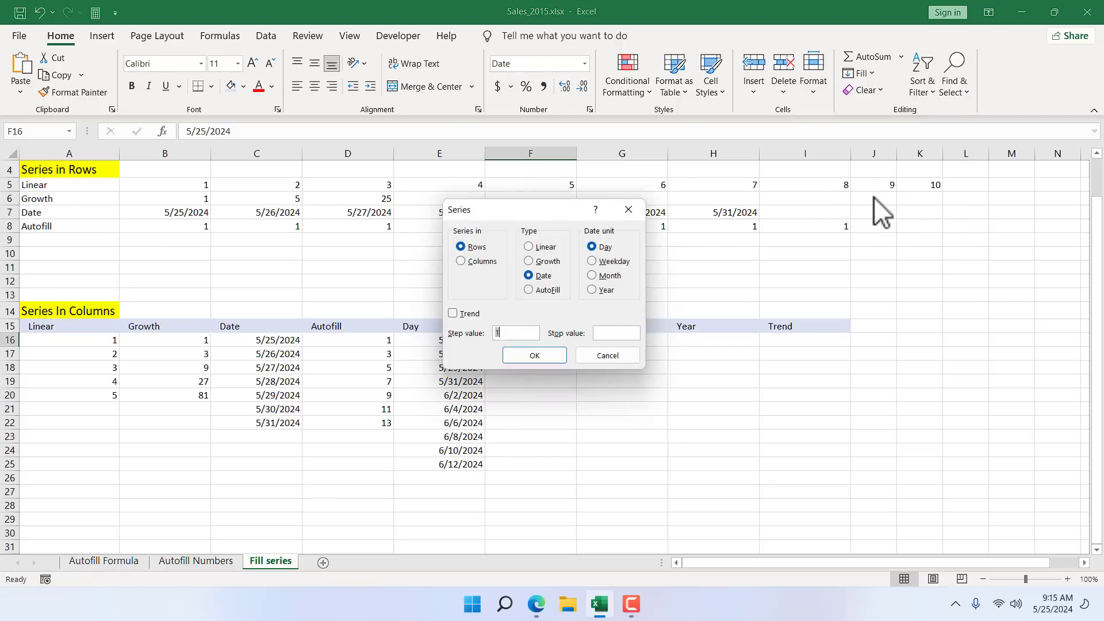
click(476, 260)
click(604, 261)
click(622, 333)
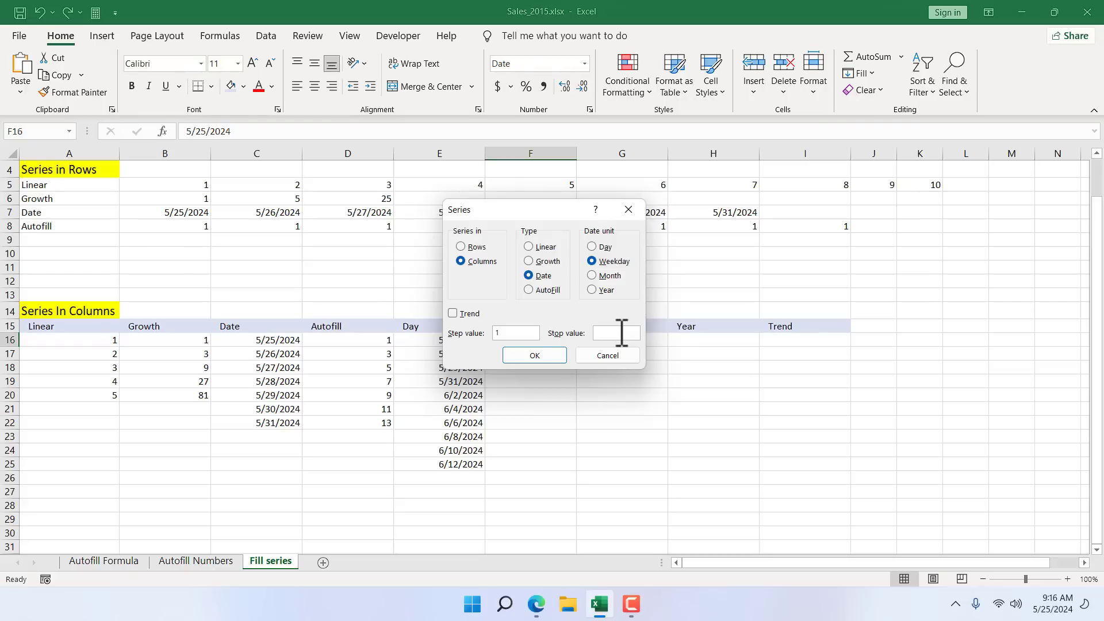
text(6/12/2024)
click(554, 353)
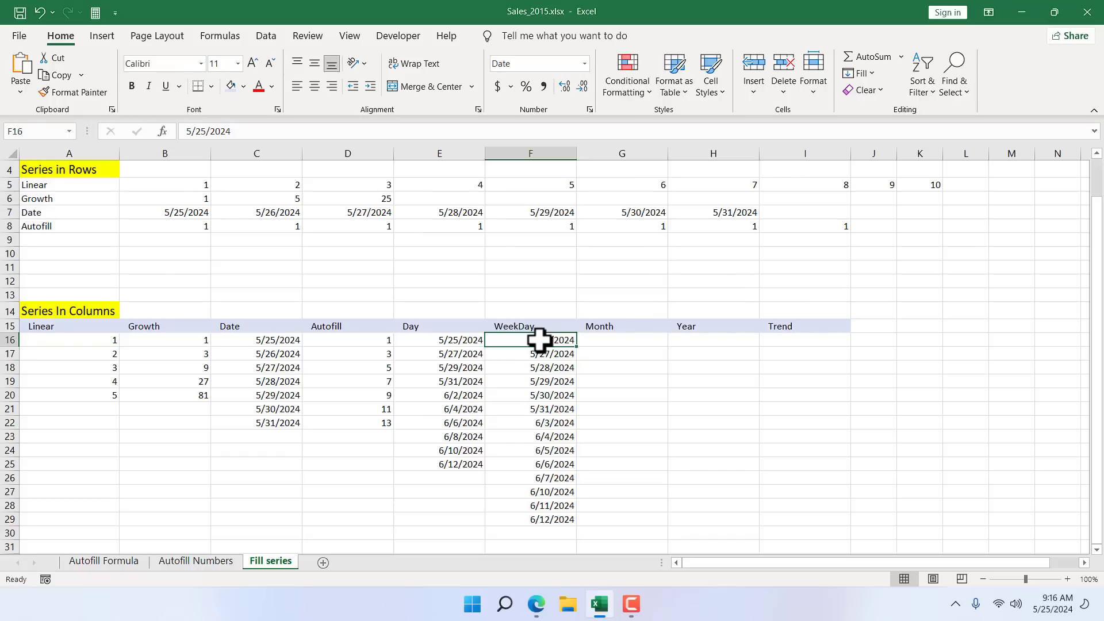
drag(539, 340, 541, 519)
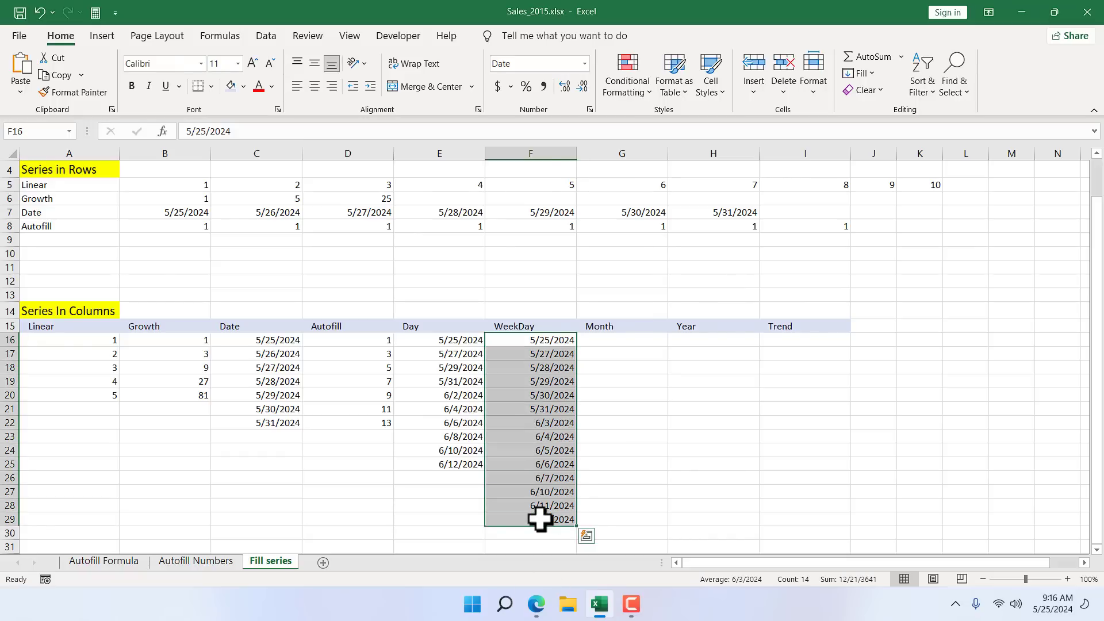
Step: Apply the long date format with day names, e.g. Saturday, May 25, 2024, to F16:F29
click(584, 64)
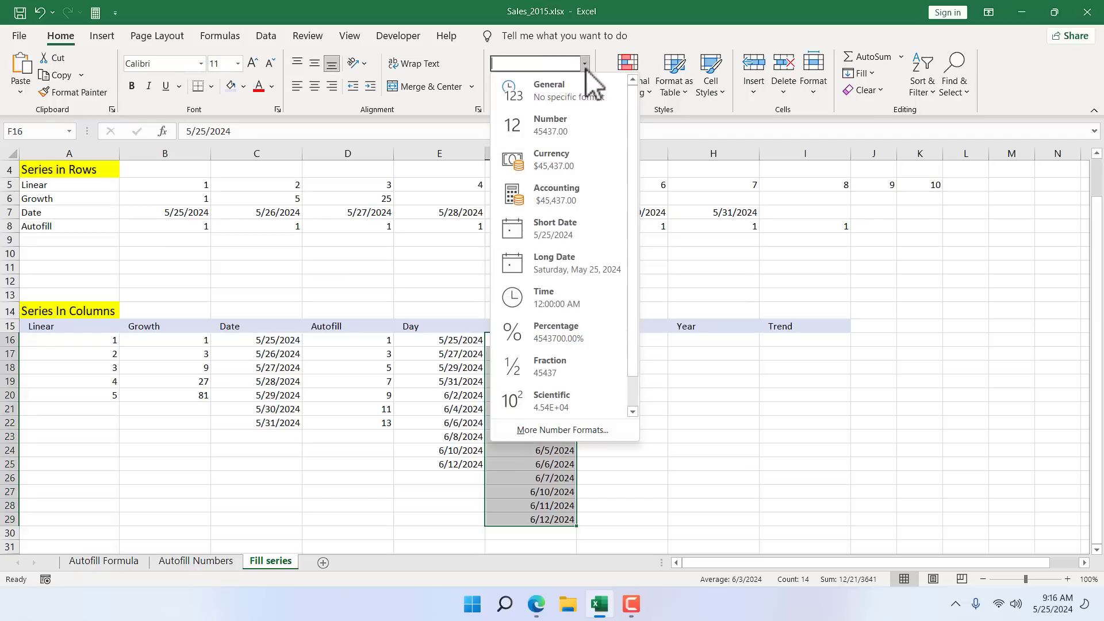
click(557, 431)
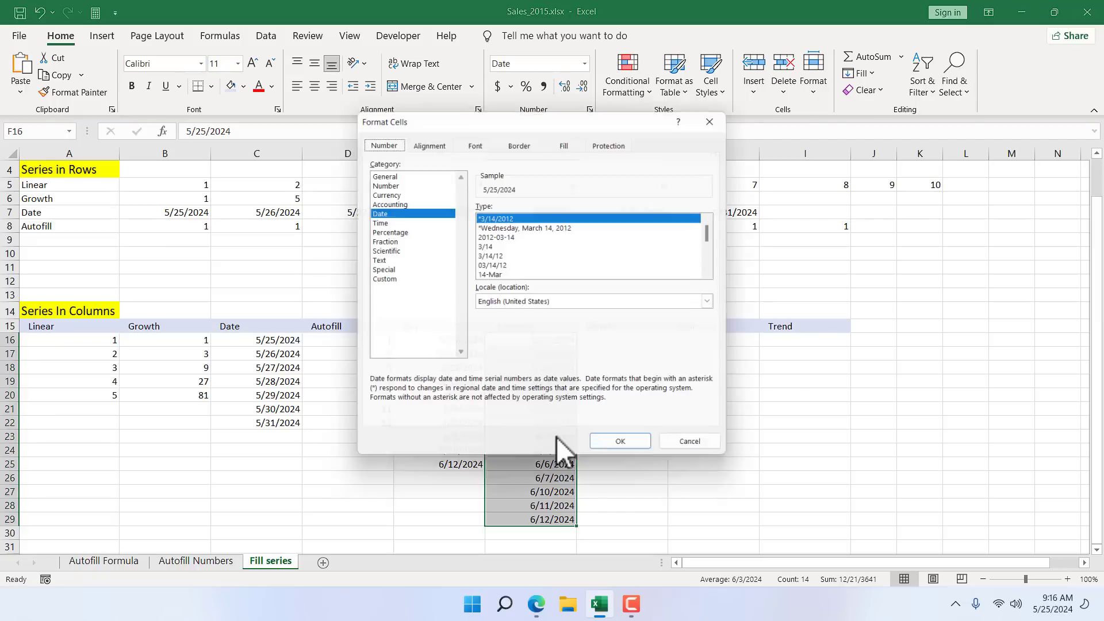
click(499, 225)
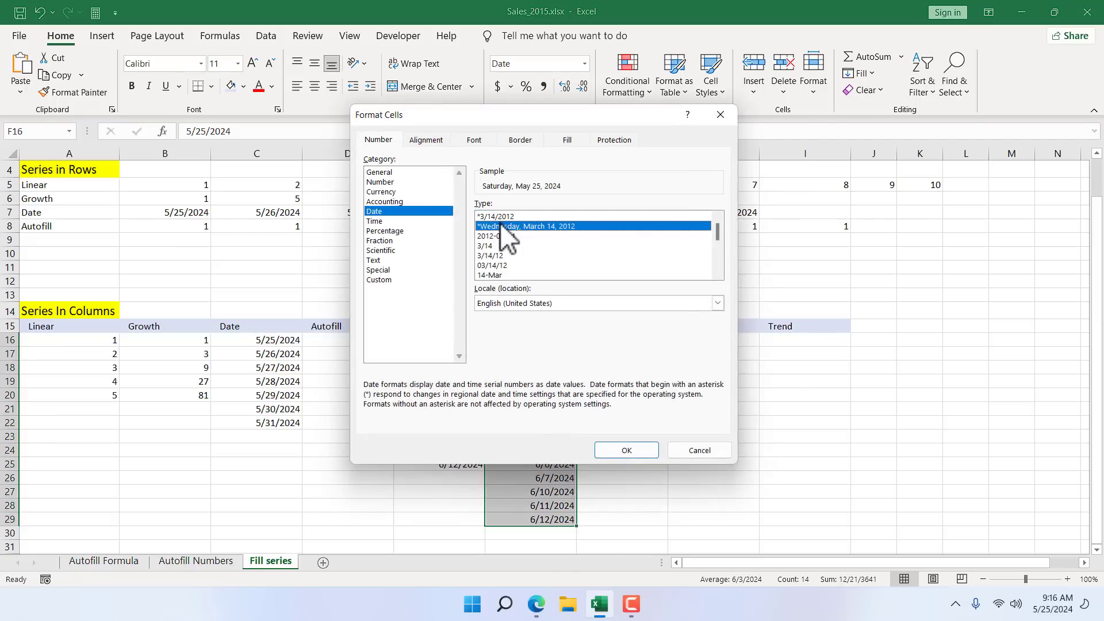
click(635, 451)
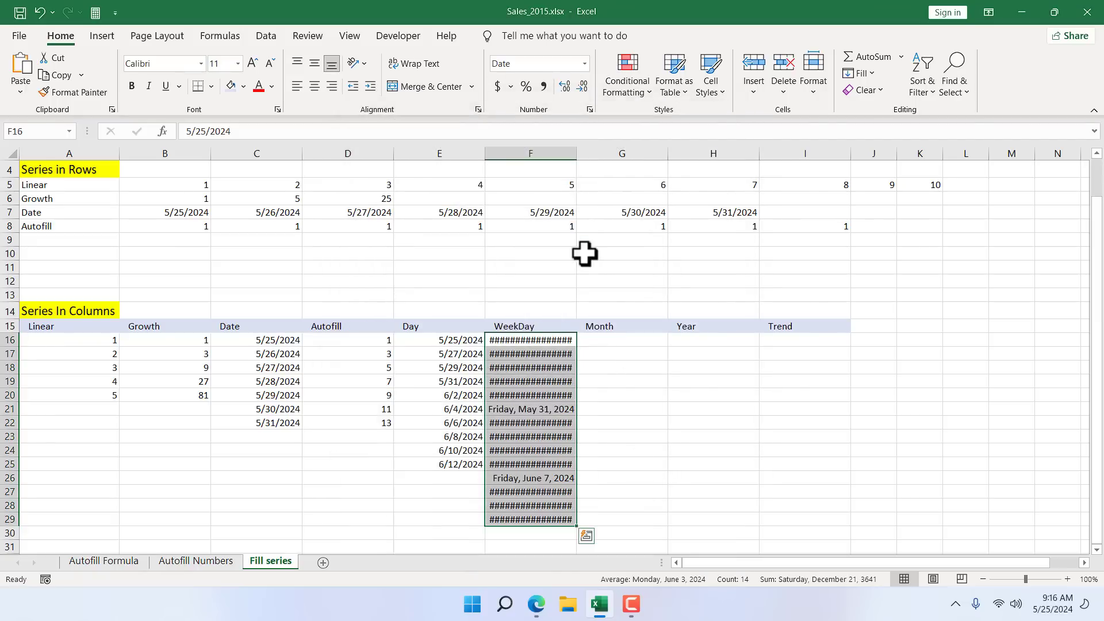
Step: Widen column F so the full long dates are readable
drag(577, 154, 637, 146)
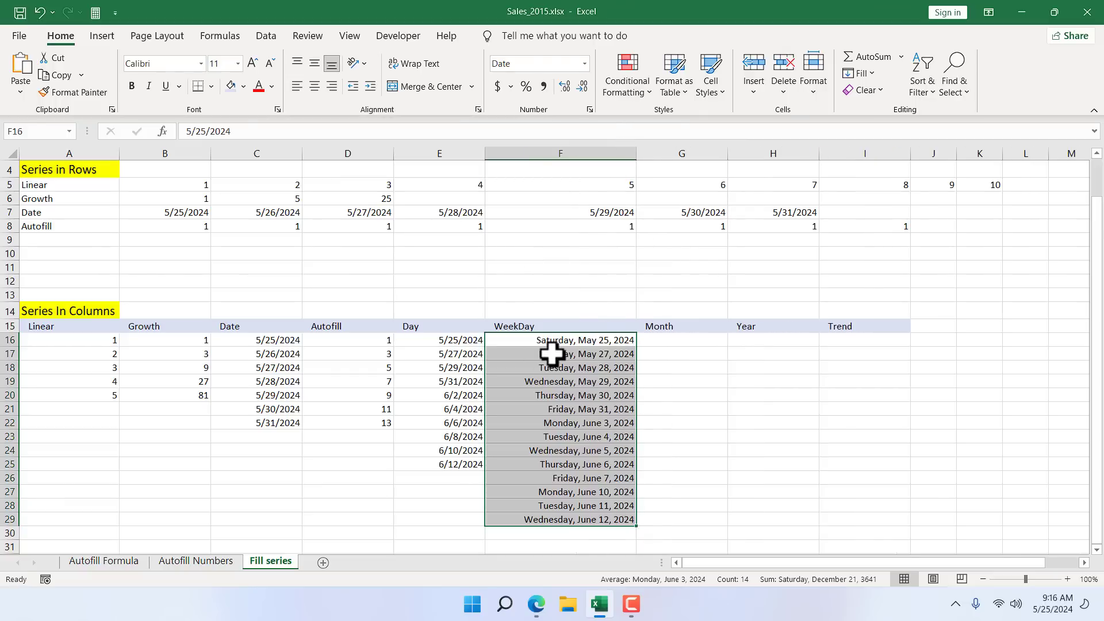
click(575, 343)
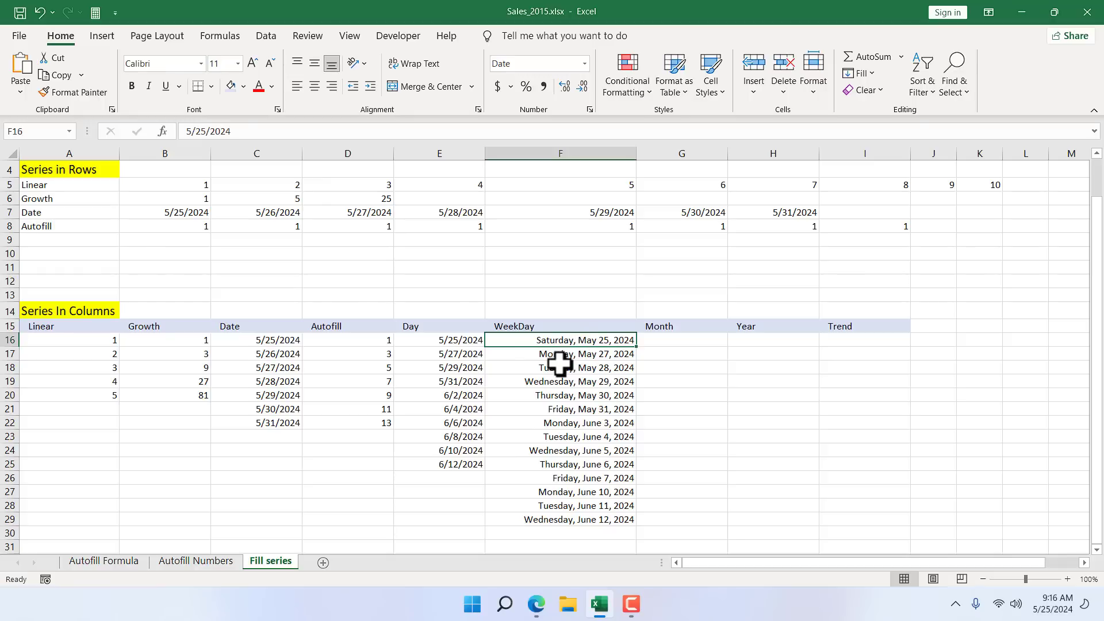
drag(557, 355, 573, 512)
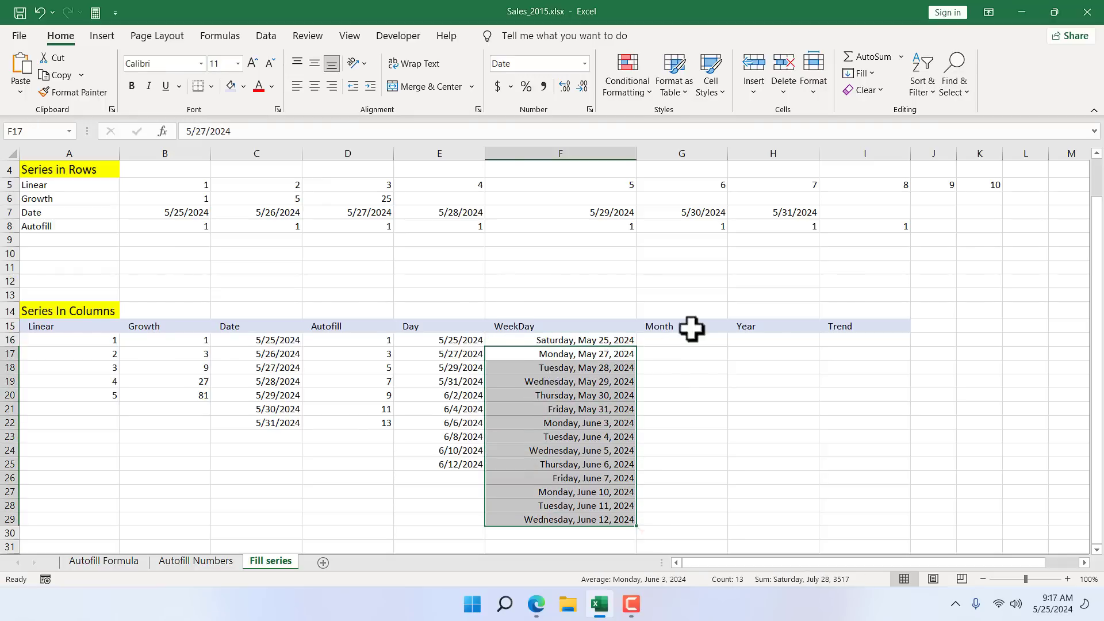
Step: Enter today's date (5/25/2024) in G16 as the Month start
click(677, 338)
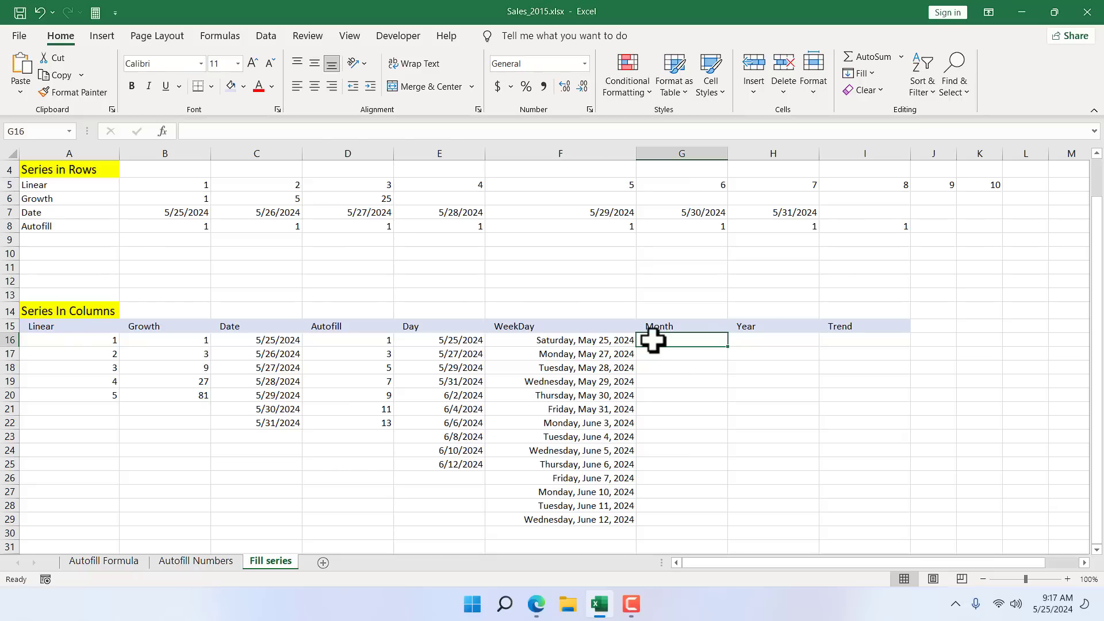
key(ctrl+semicolon)
key(ctrl+Return)
Step: Fill G16 down as a monthly date series stopping at 12/25/2024
click(861, 73)
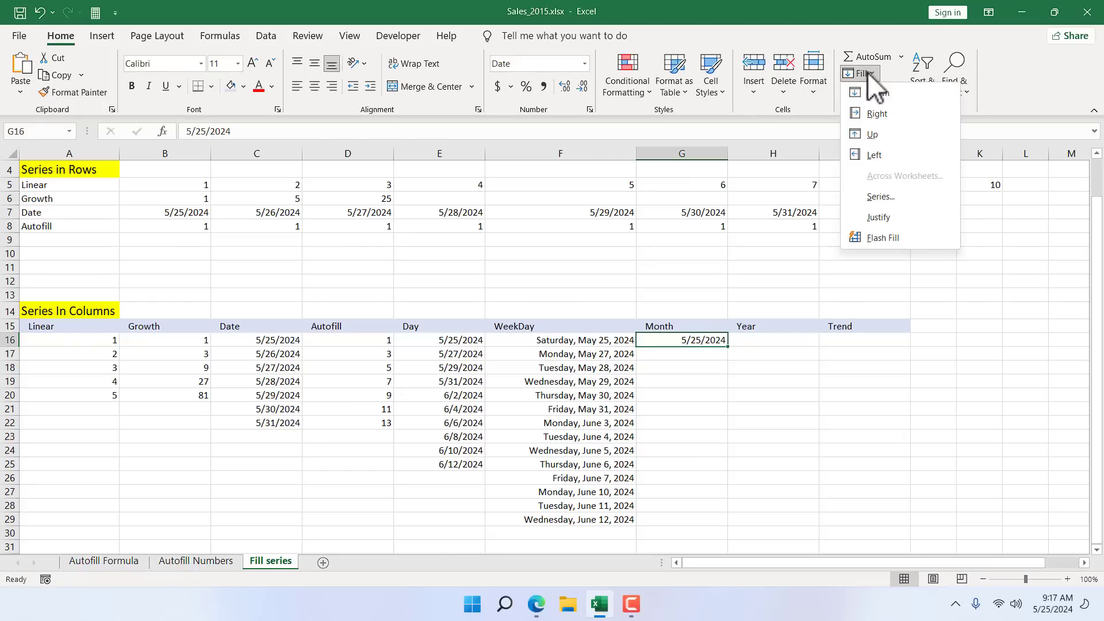
click(889, 198)
click(616, 276)
click(620, 333)
text(12/25/2024)
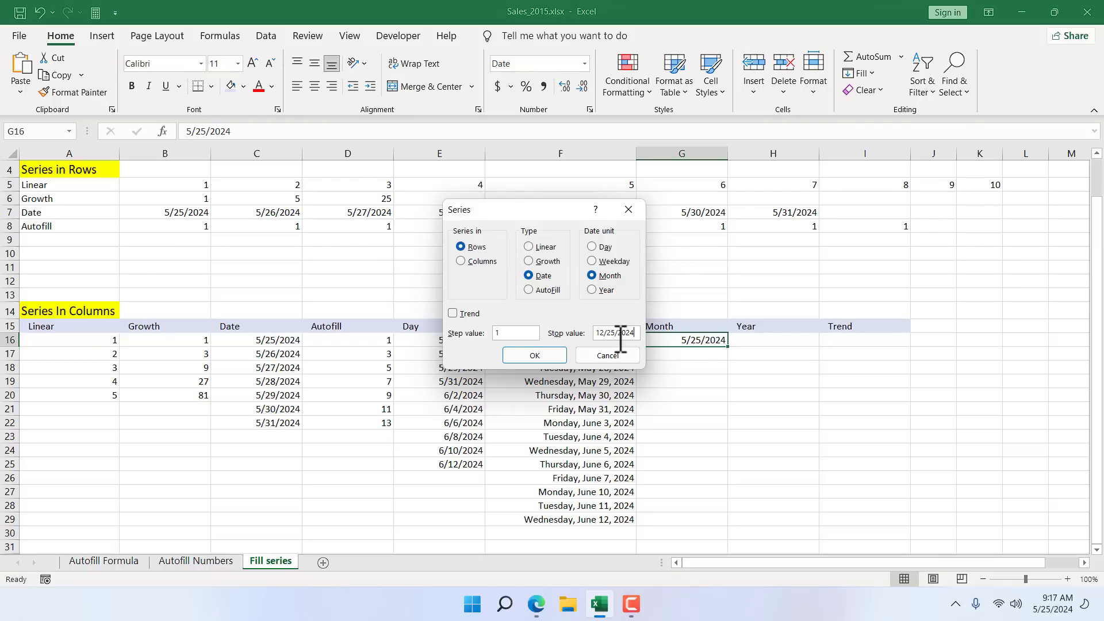
click(461, 262)
click(546, 358)
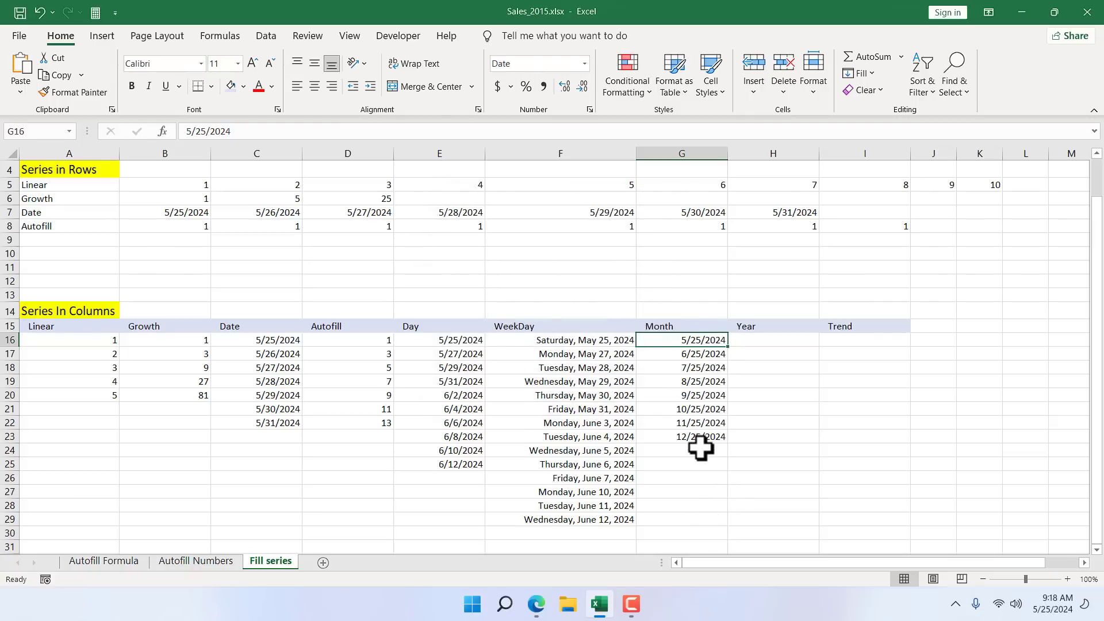
Step: Enter today's date (5/25/2024) in H16 as the Year start
click(754, 344)
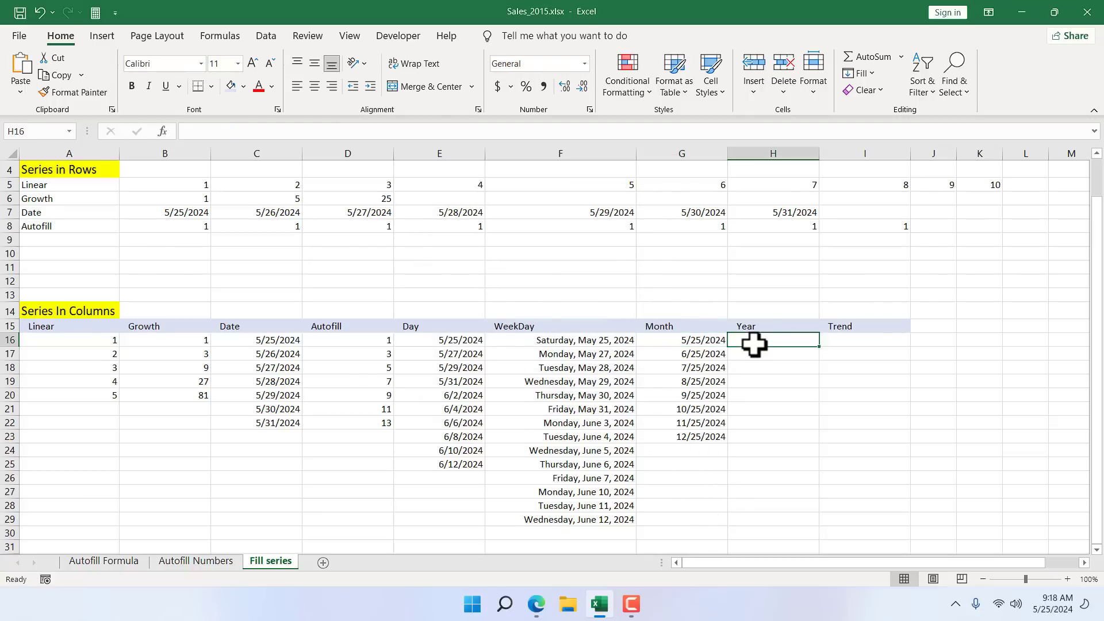
key(ctrl+semicolon)
key(ctrl+Return)
Step: Fill H16 down as a yearly date series stopping at 5/25/2034
click(866, 74)
click(878, 199)
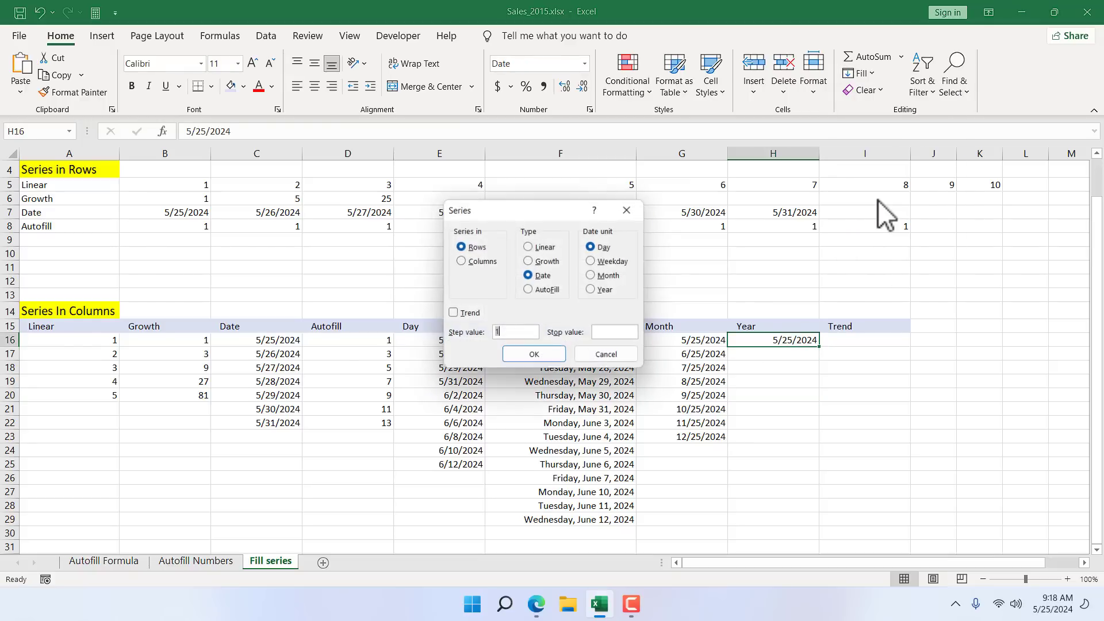
click(460, 261)
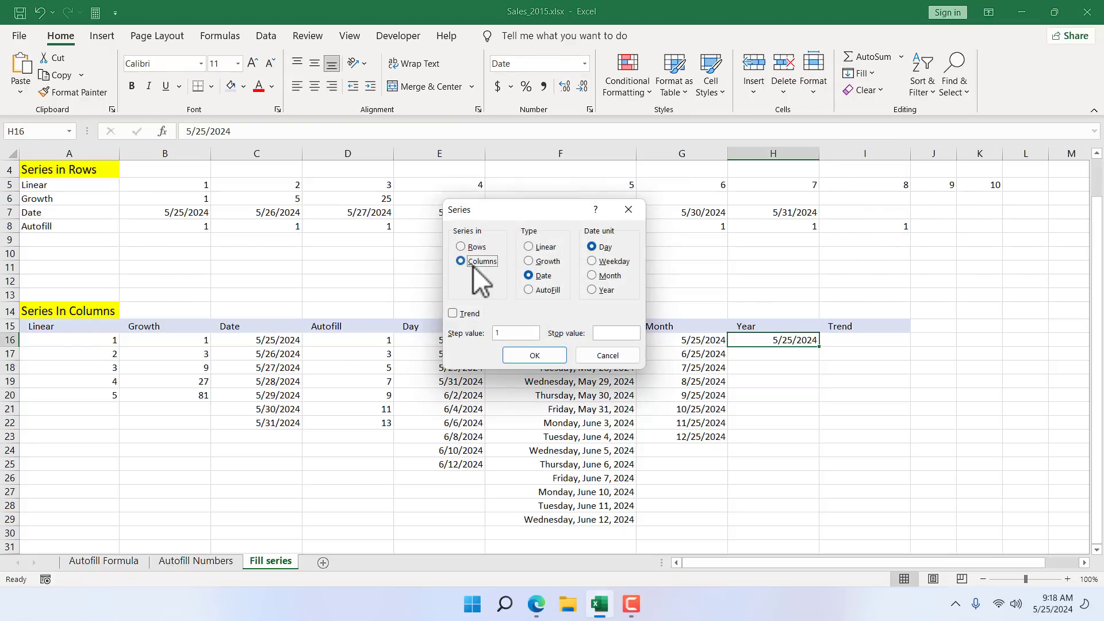
click(596, 290)
click(610, 332)
text(5/25/2034)
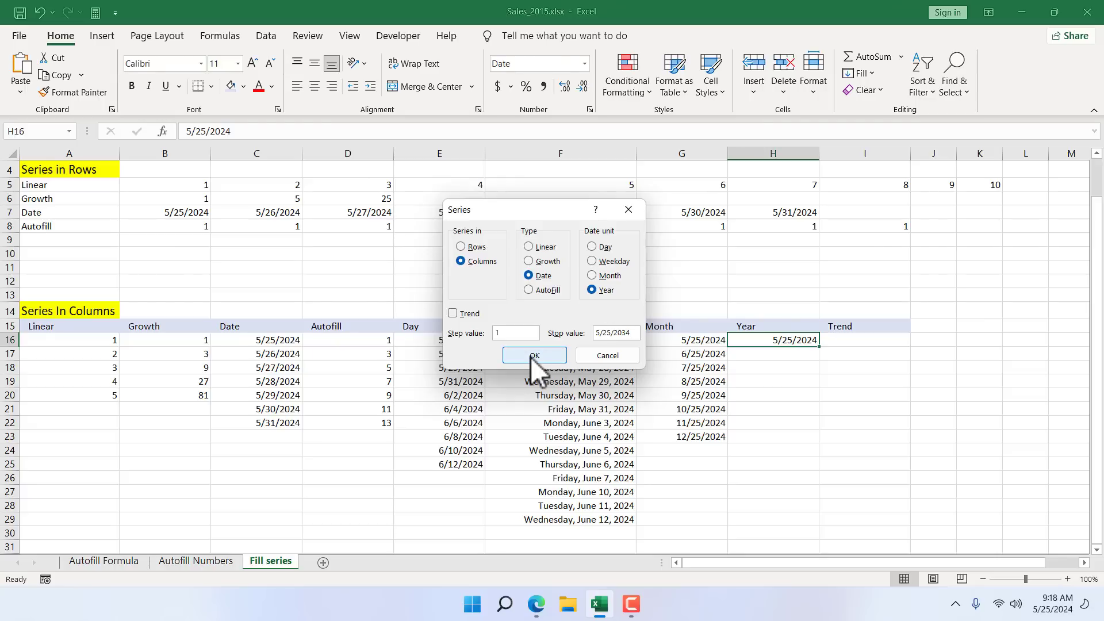
click(533, 356)
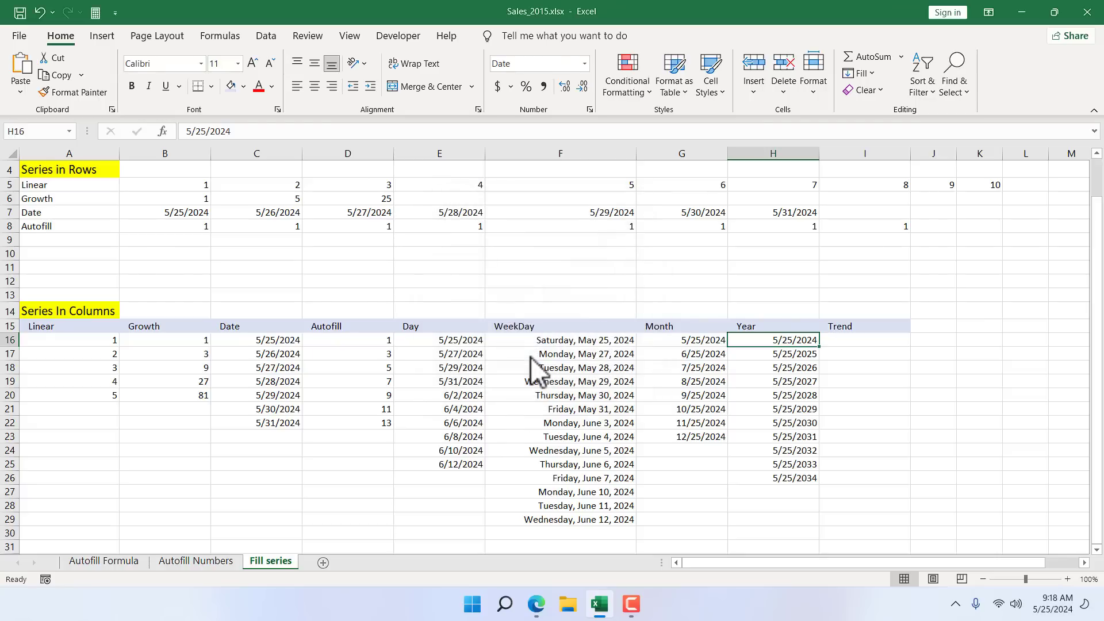
click(857, 338)
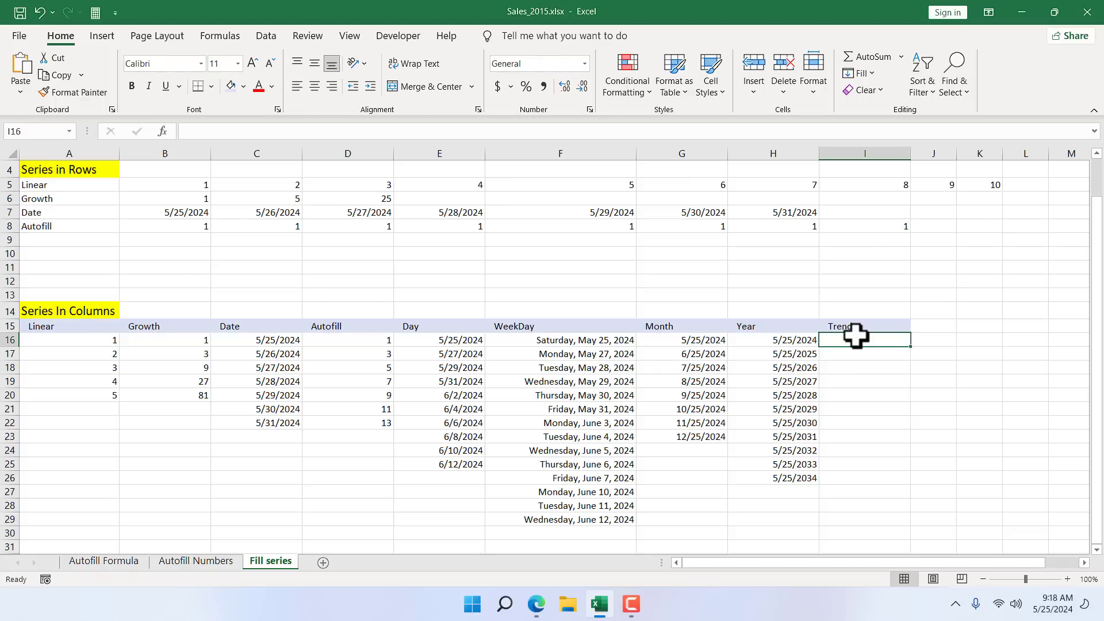
Step: Enter the start value 12342134 in I16 and format it as Number
text(12342134)
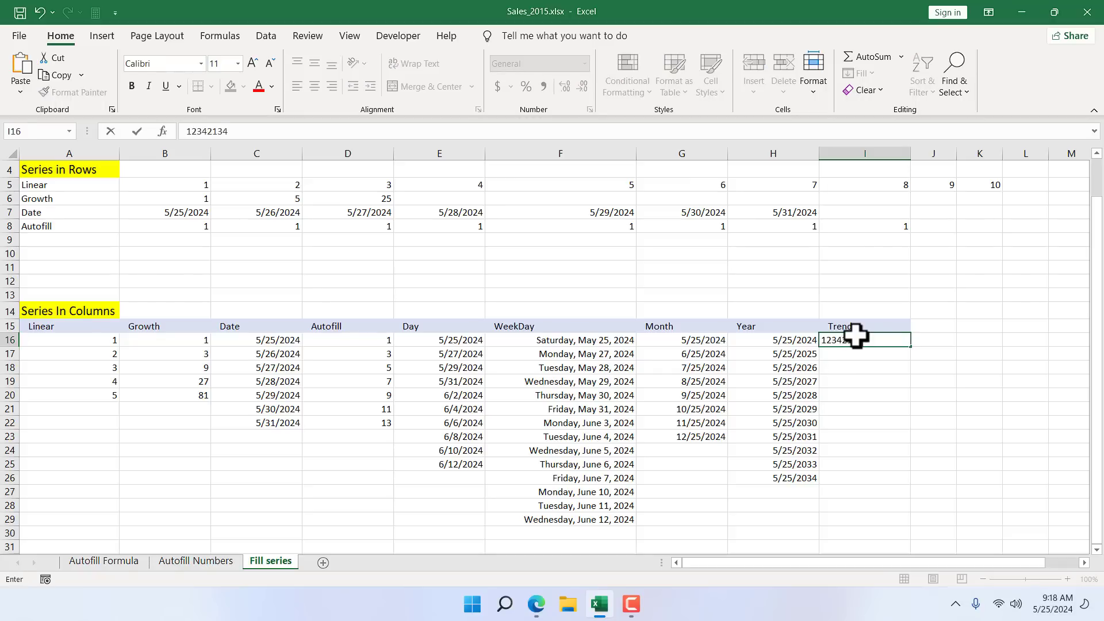
key(ctrl+Return)
click(584, 63)
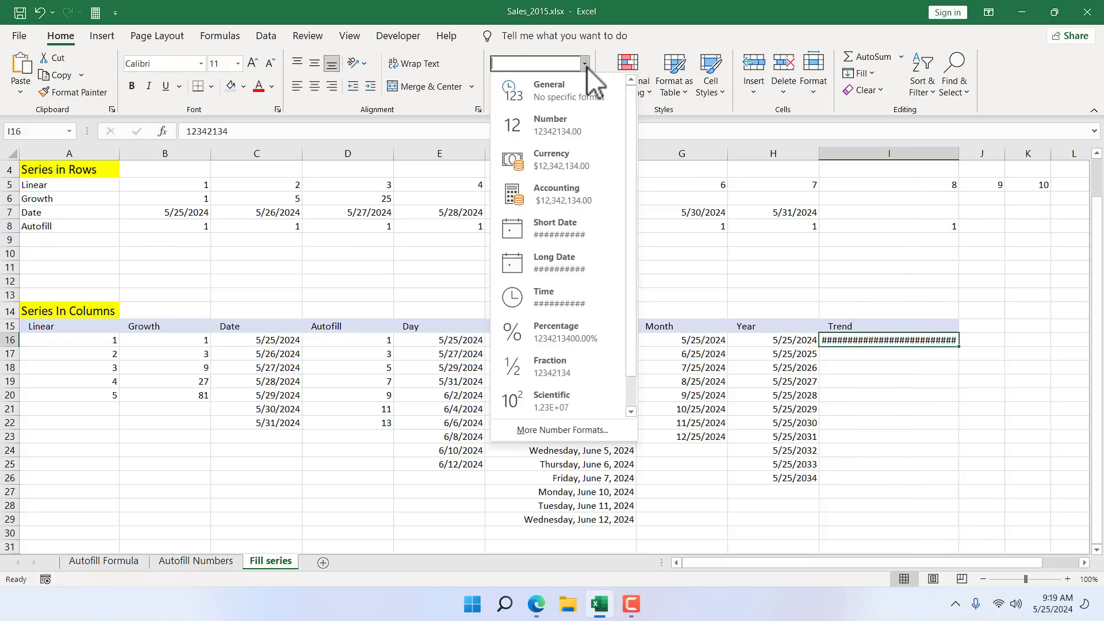
click(585, 123)
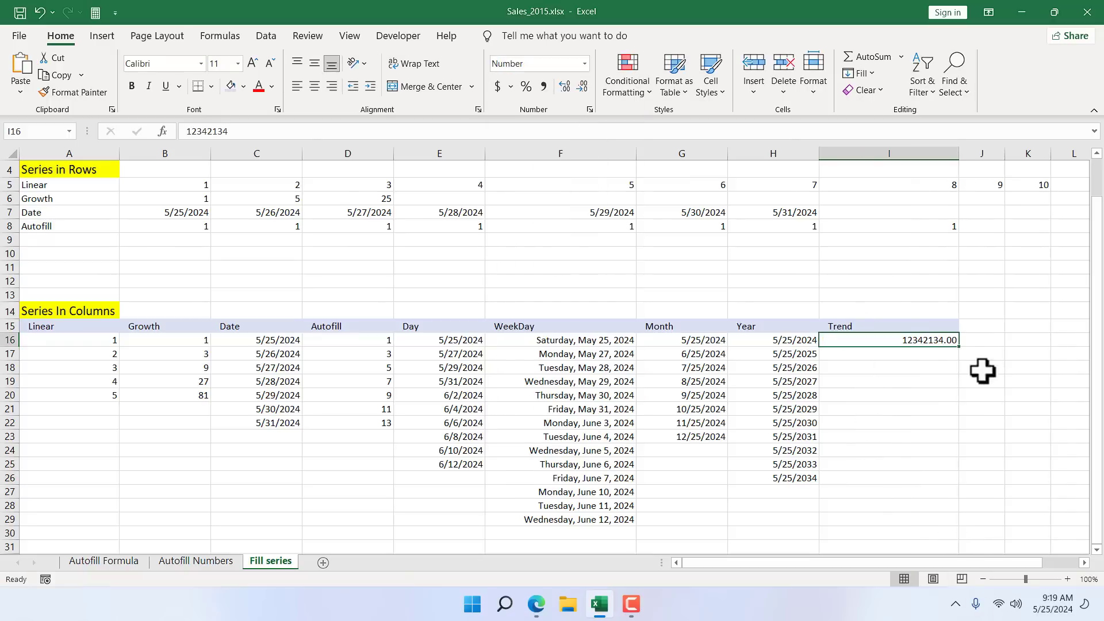
Step: Enter the end value 999999999 in I26 and format it as Number
click(891, 475)
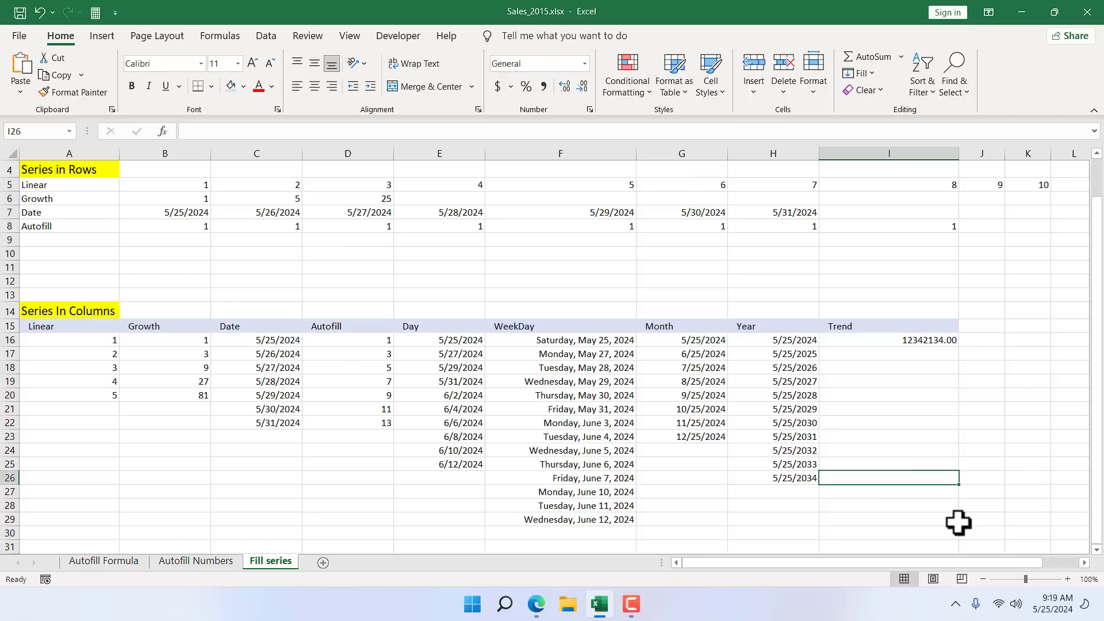
text(9999999999999)
key(ctrl+Up)
click(926, 481)
click(584, 63)
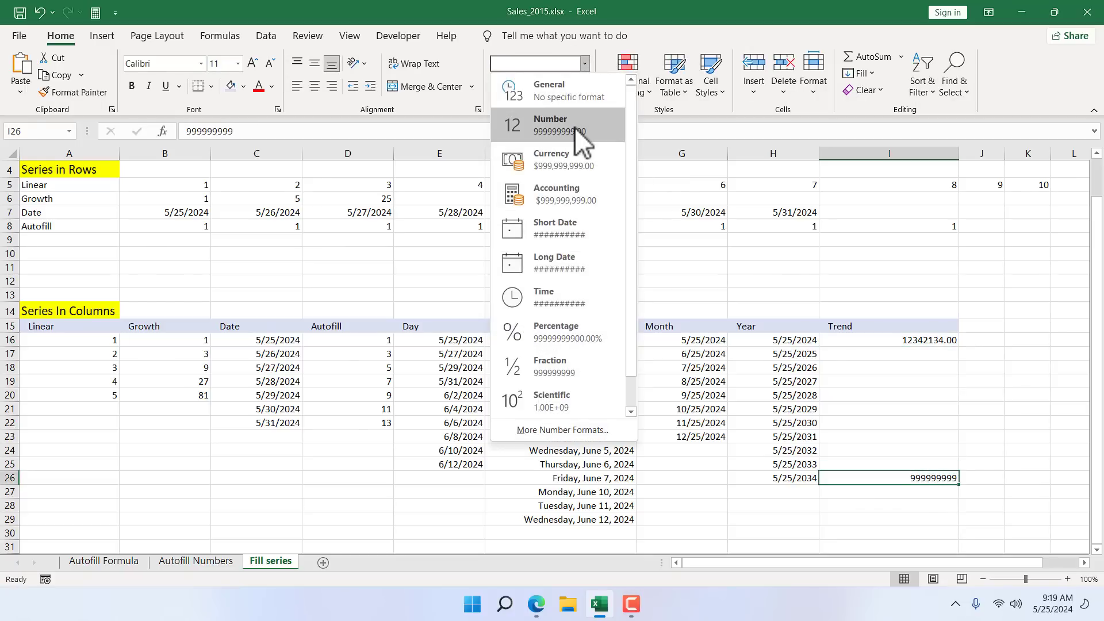
click(578, 124)
click(1046, 450)
click(886, 340)
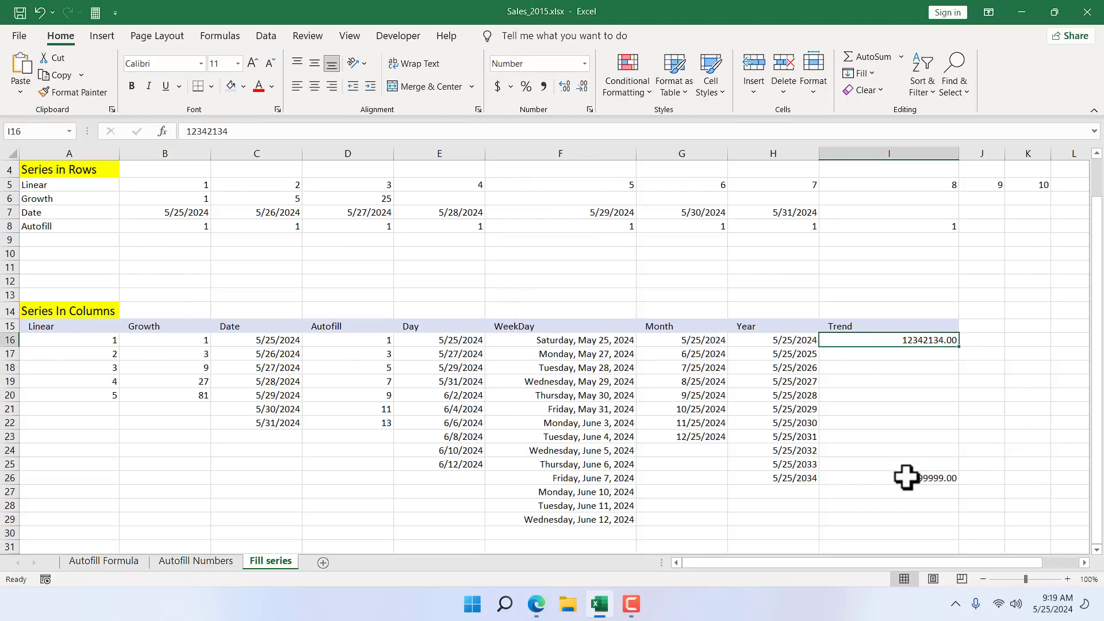
click(907, 477)
click(932, 382)
Step: Fill I16:I26 as a linear series with Trend ticked, by columns
drag(922, 353, 927, 462)
drag(916, 340, 927, 478)
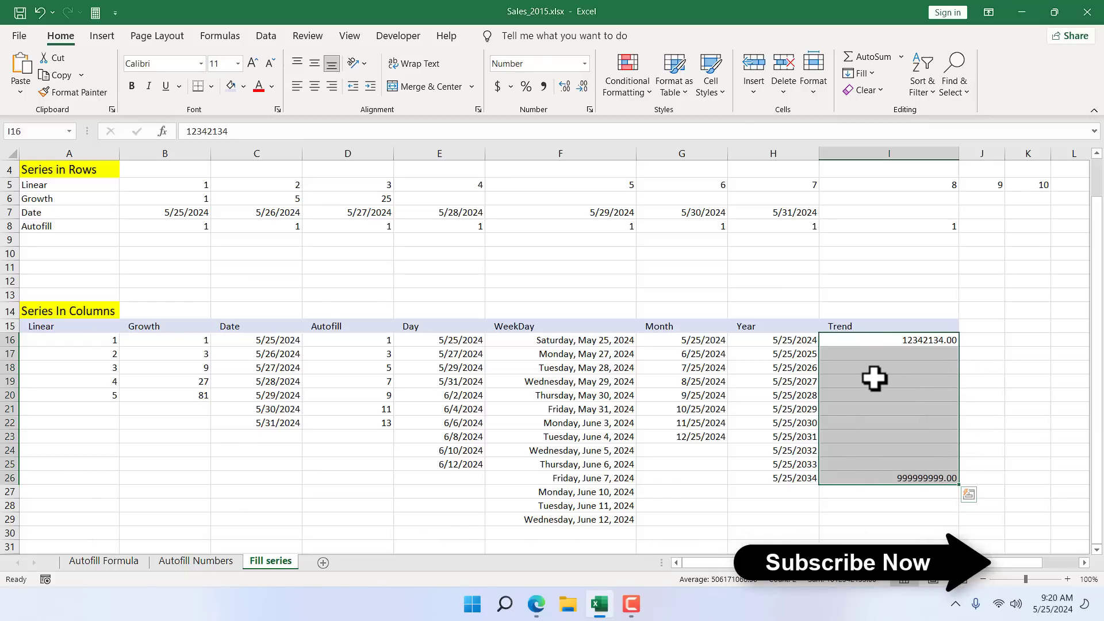
click(862, 73)
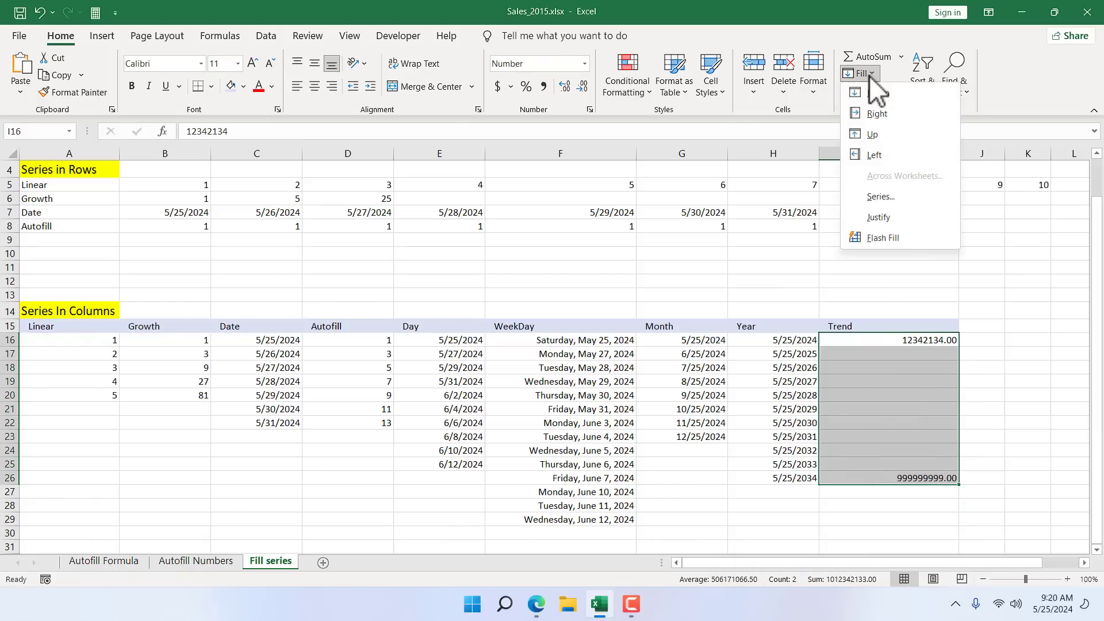
click(888, 192)
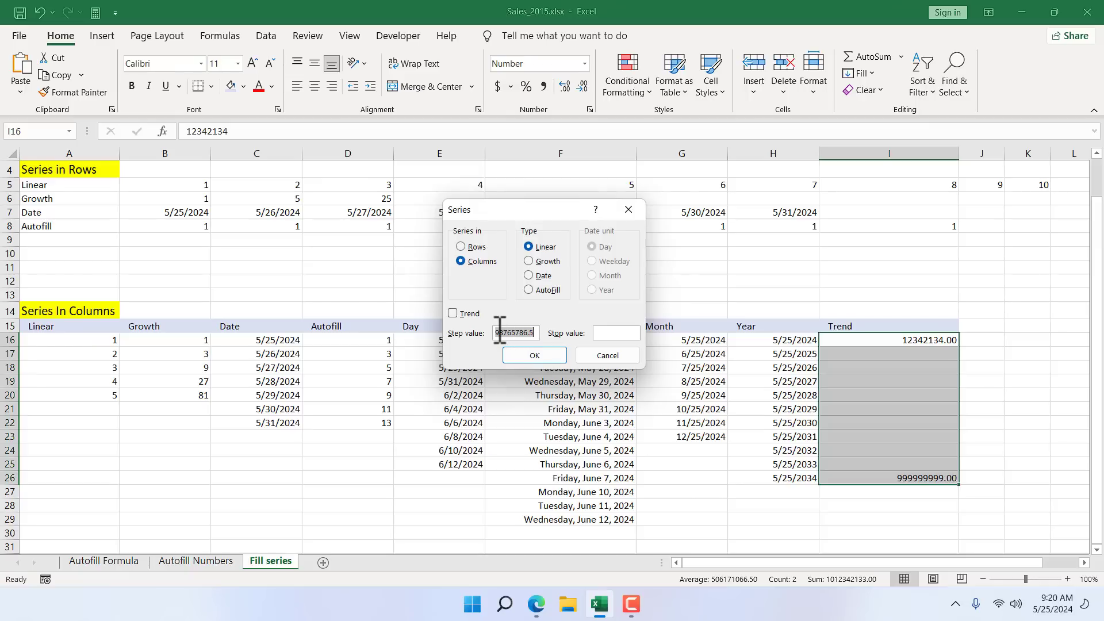
click(454, 314)
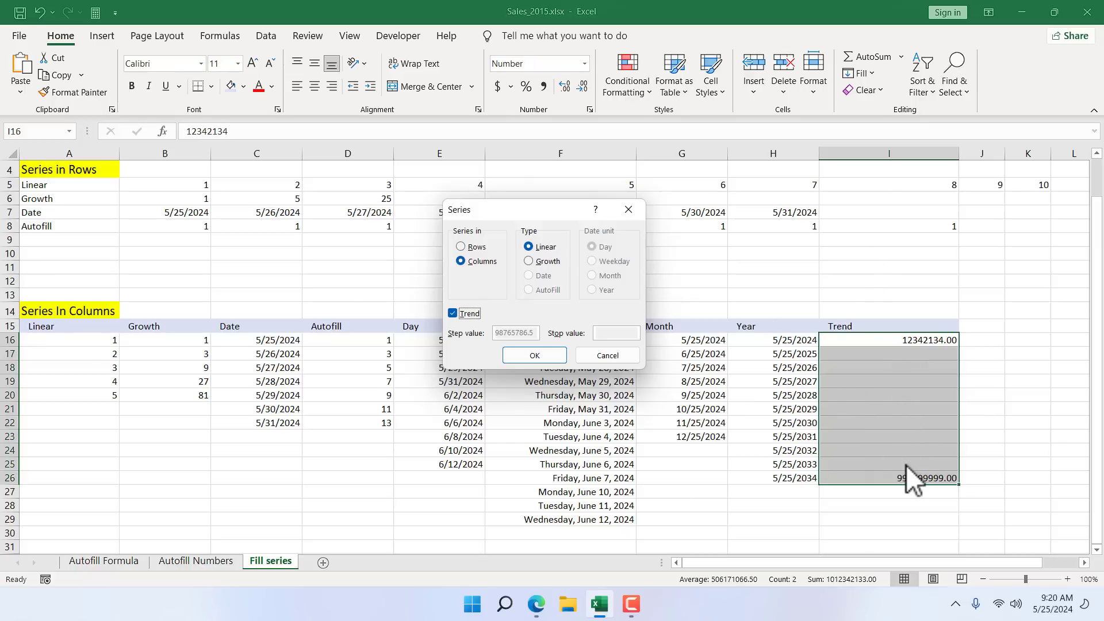
click(519, 353)
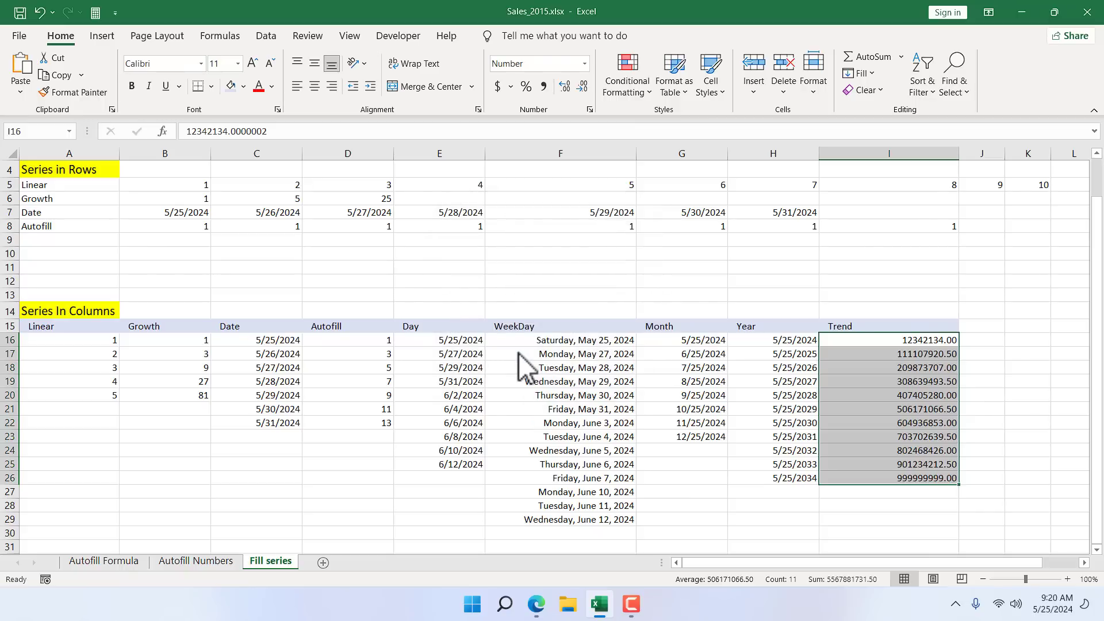
Step: Inspect the generated trend values down to 999999999.00 in I26
click(895, 350)
click(904, 368)
click(906, 382)
click(913, 409)
click(921, 477)
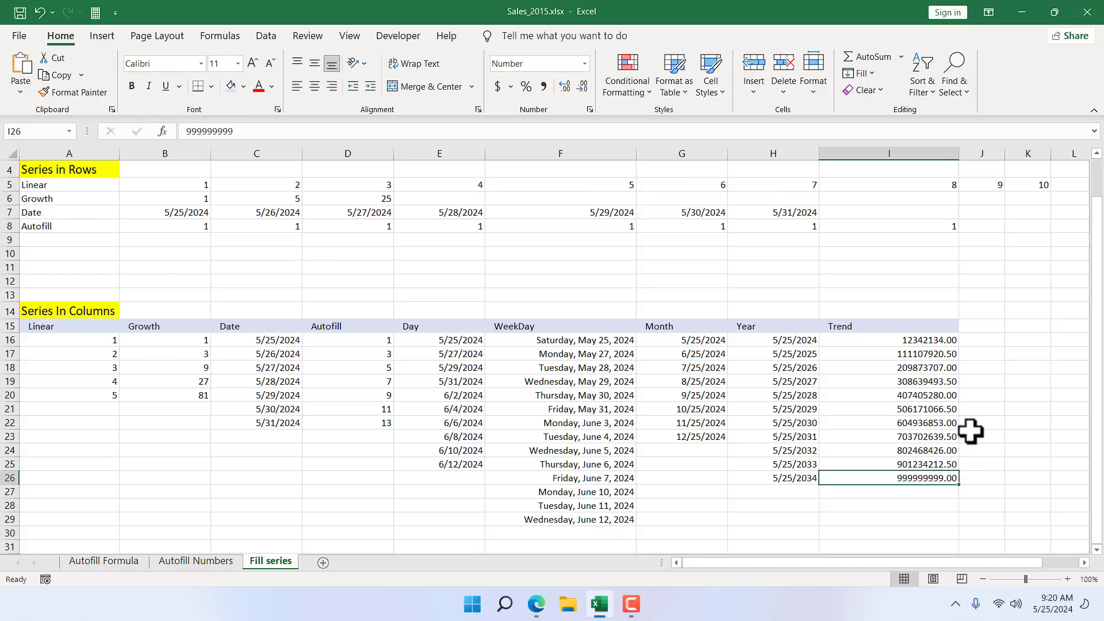
Step: Enter =I17-I16 in J16 and copy it down to J25
click(983, 340)
text(=)
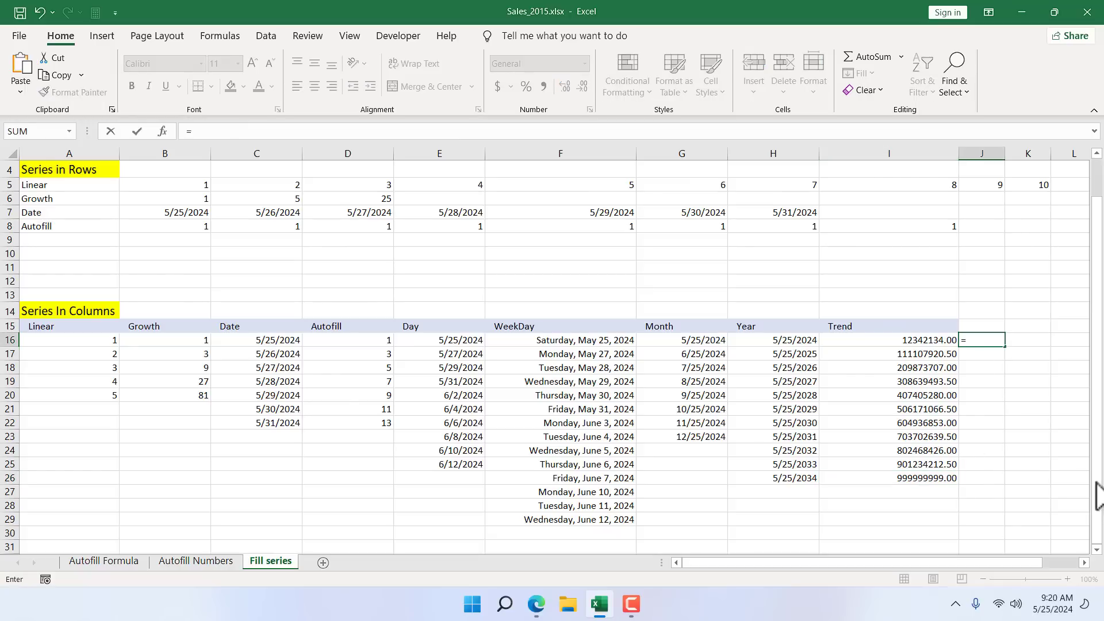
click(941, 356)
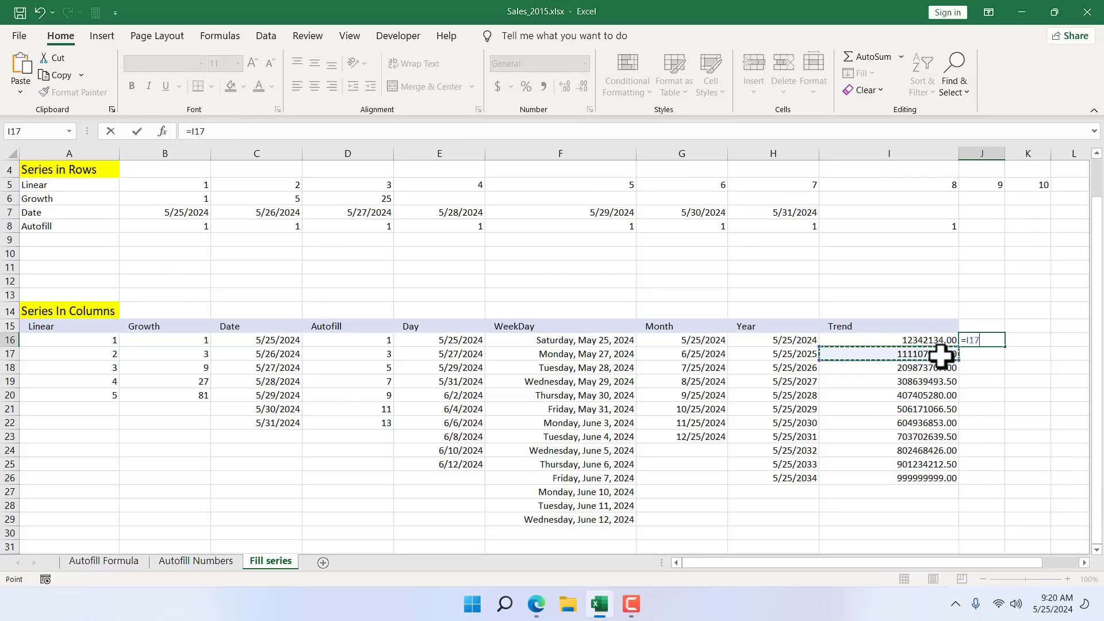
text(-)
click(940, 338)
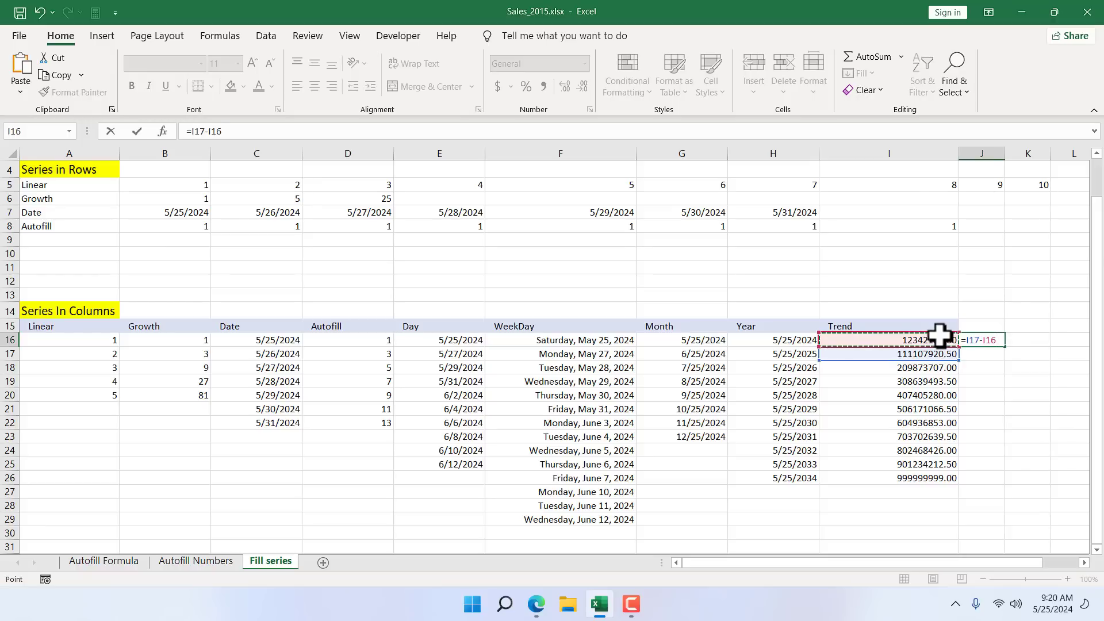
key(Return)
click(995, 343)
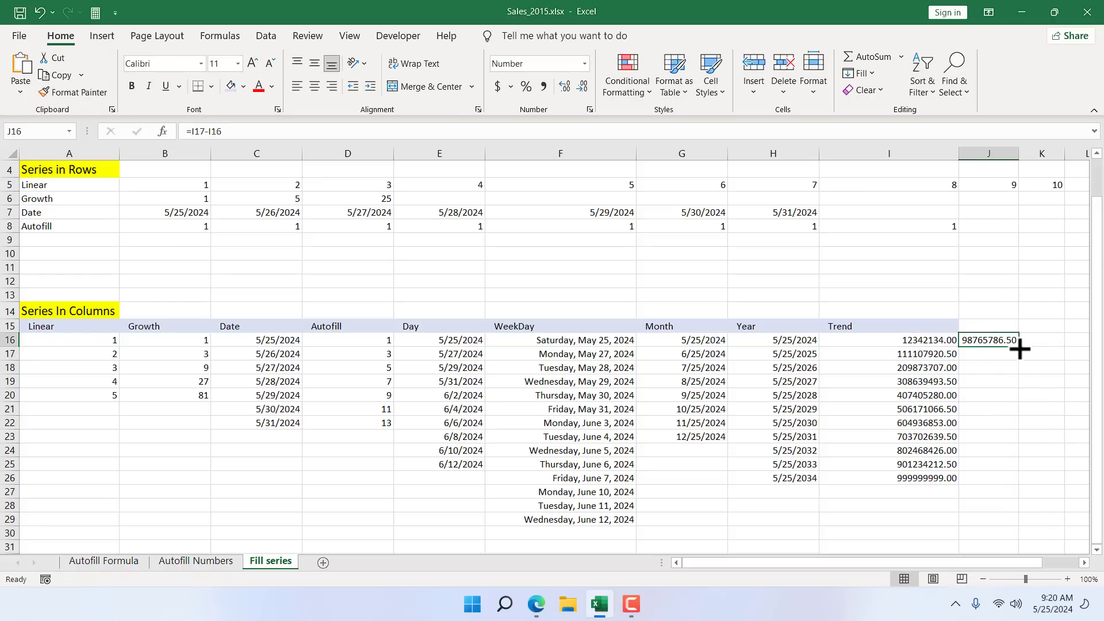
drag(1018, 348, 1021, 491)
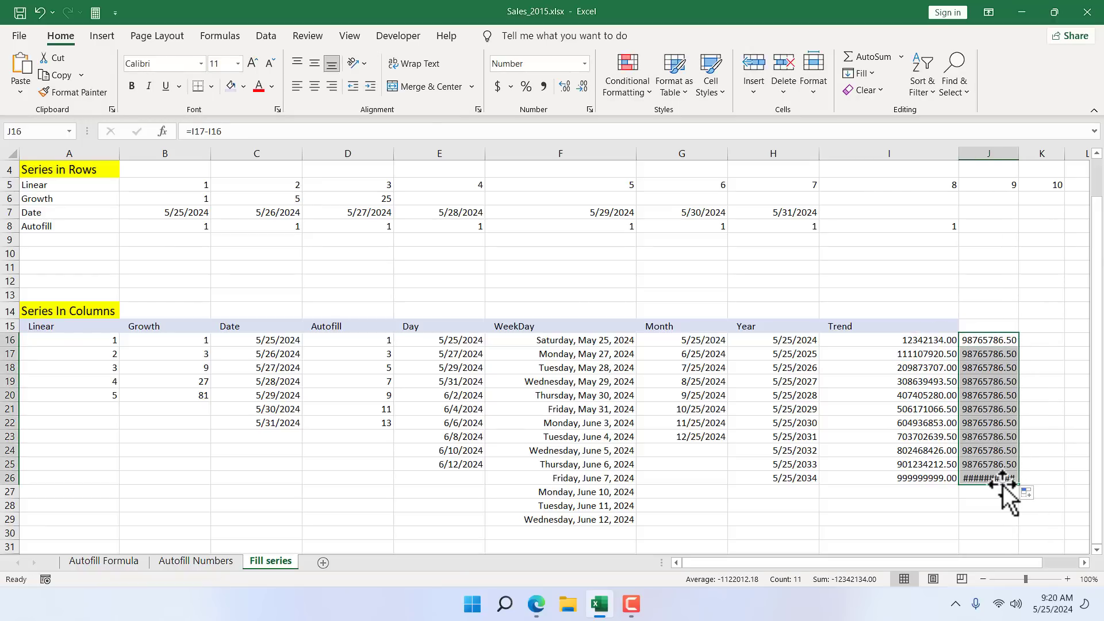
click(1030, 505)
Step: Check the Trend values and select the whole range I16:I26
click(920, 342)
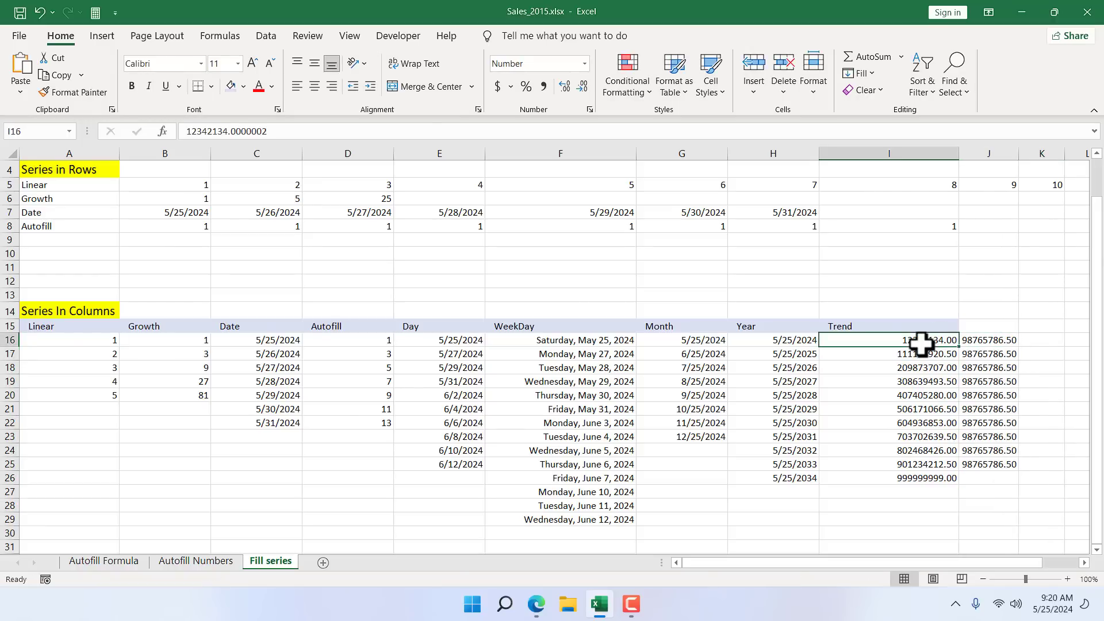
click(912, 478)
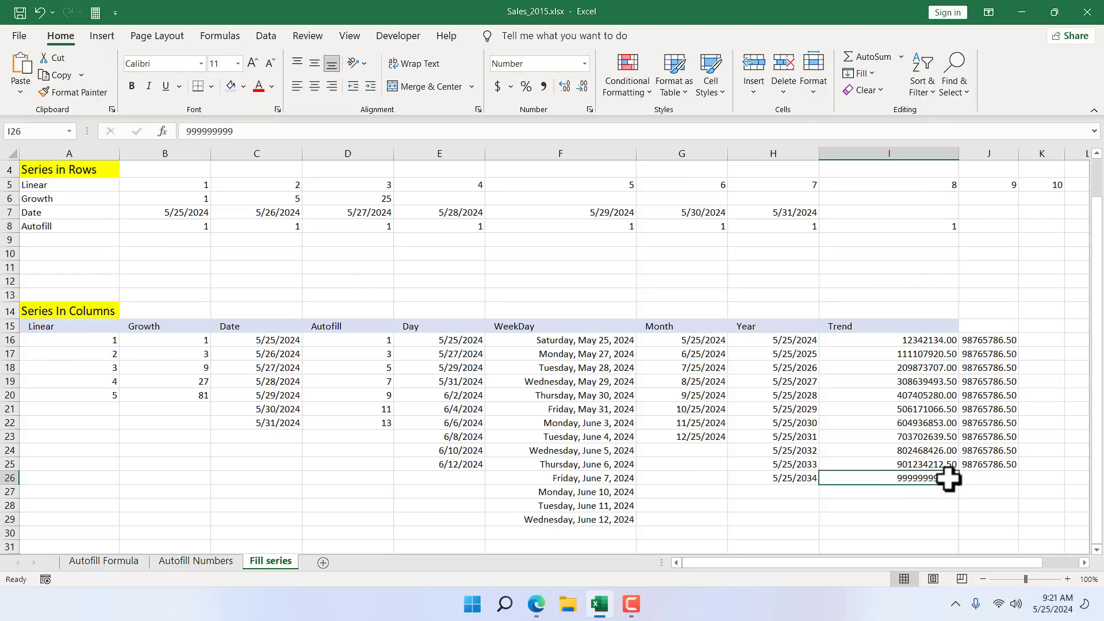
click(933, 357)
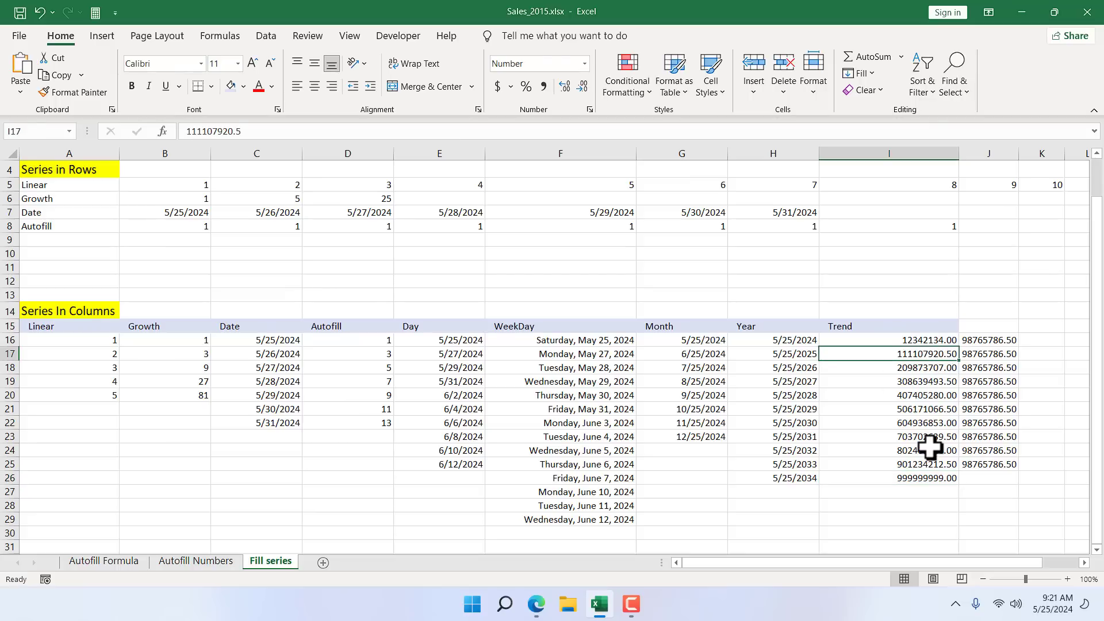
drag(914, 339, 923, 483)
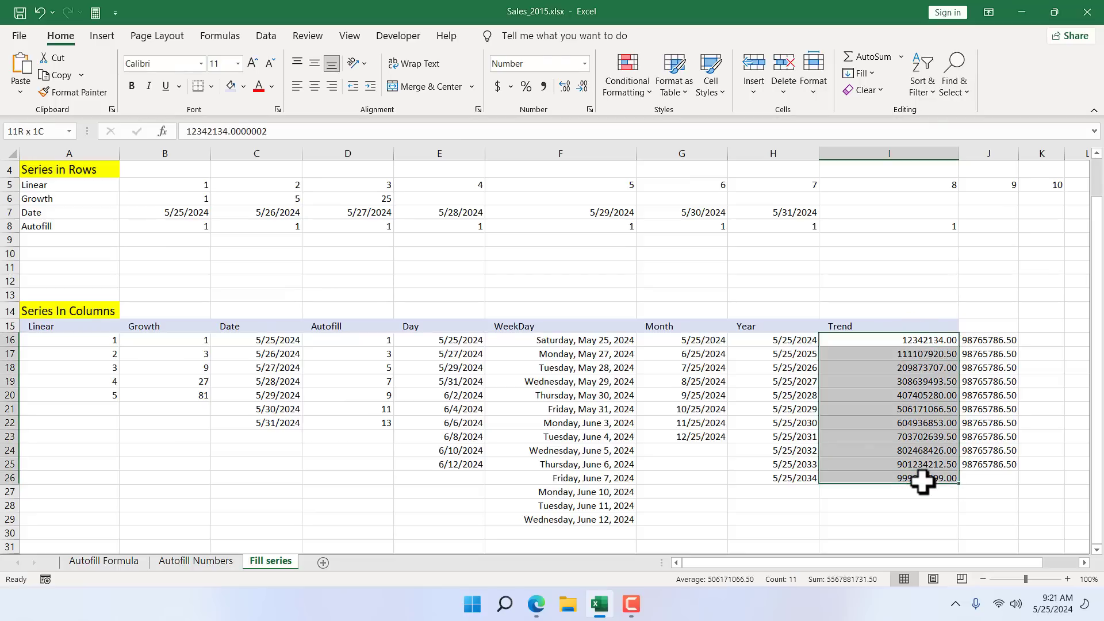